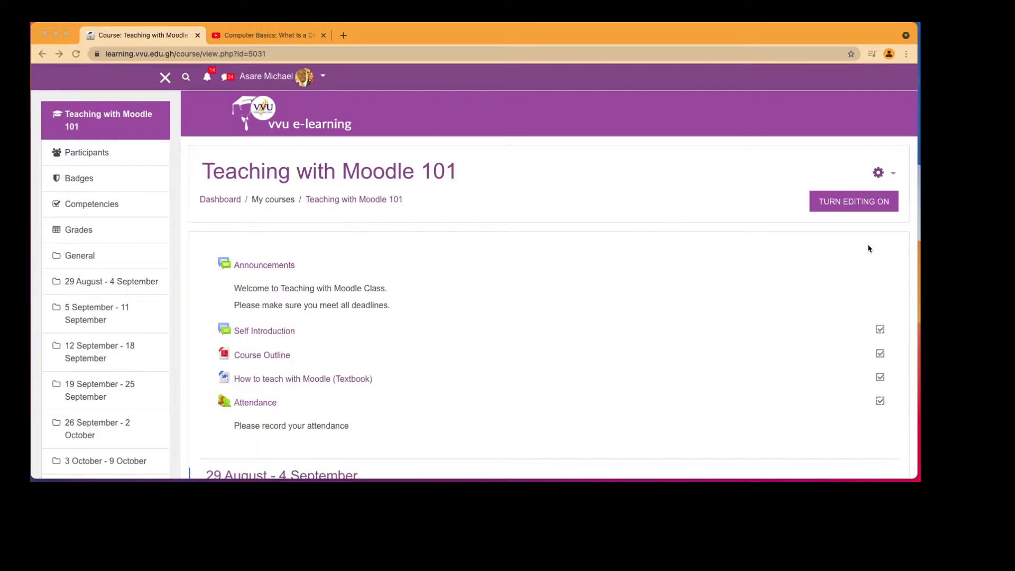
Turn on course editing and add a Quiz activity to the 26 September - 2 October week
click(864, 206)
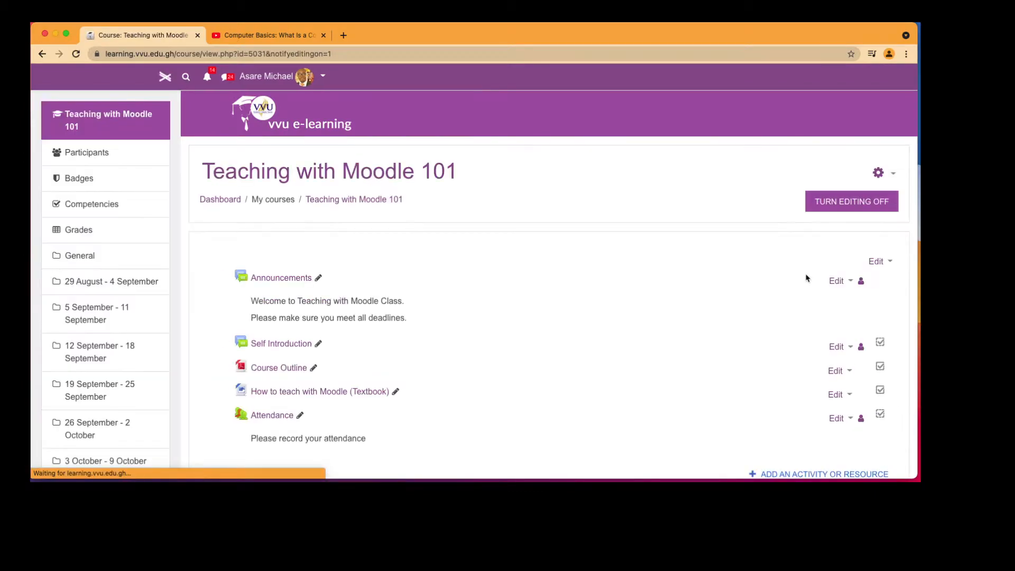
scroll(735, 317, down, 7)
scroll(735, 317, down, 5)
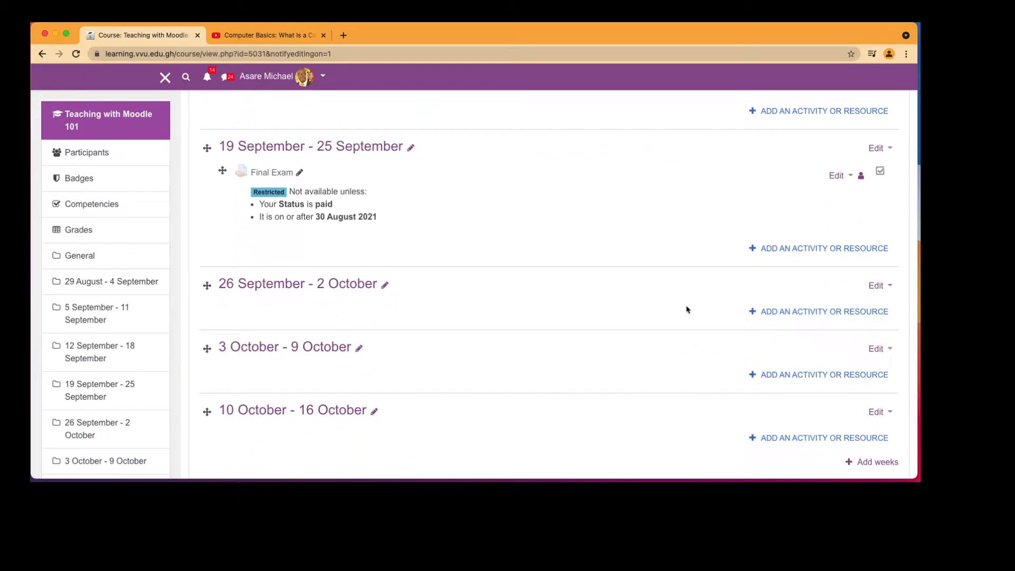
click(814, 315)
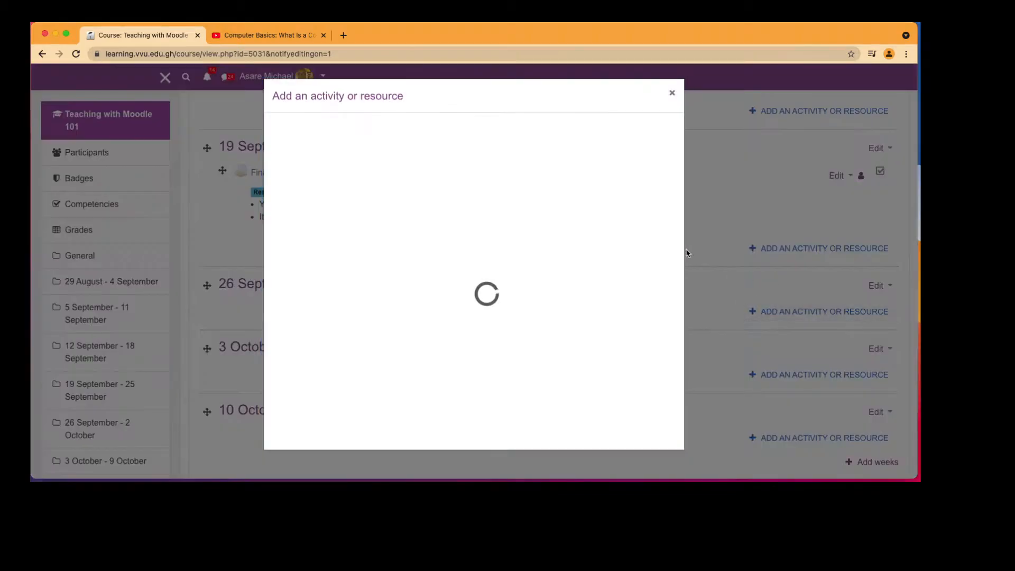
scroll(479, 360, down, 3)
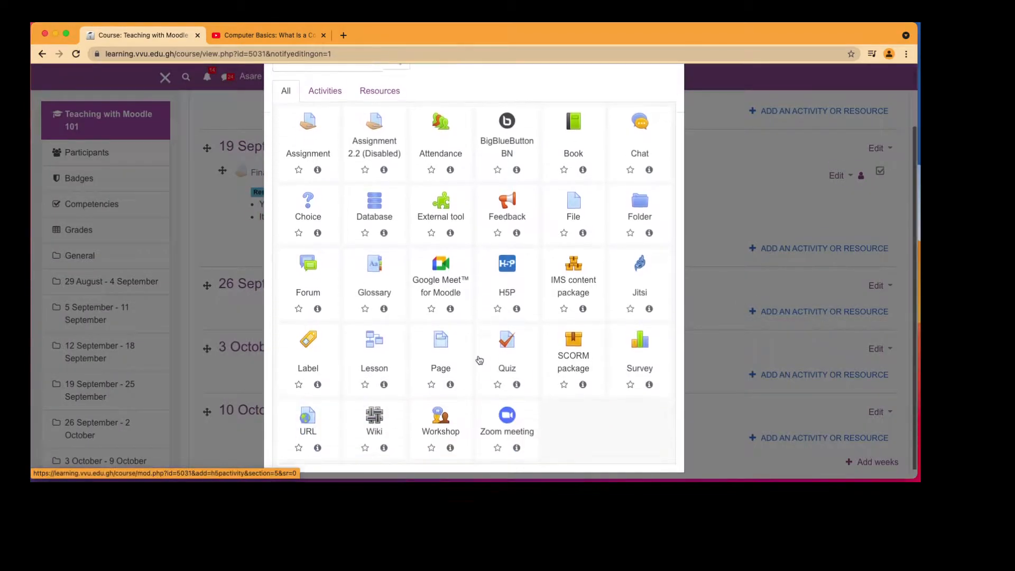
click(507, 337)
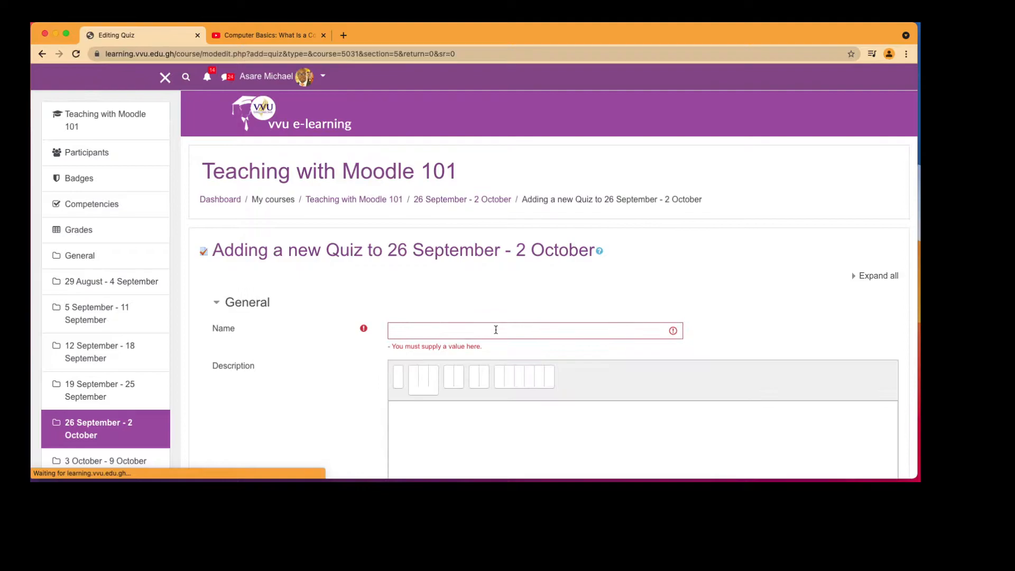
Name the new quiz "Quiz 1"
click(496, 330)
text(Quize)
key(BackSpace)
key(BackSpace)
text(1)
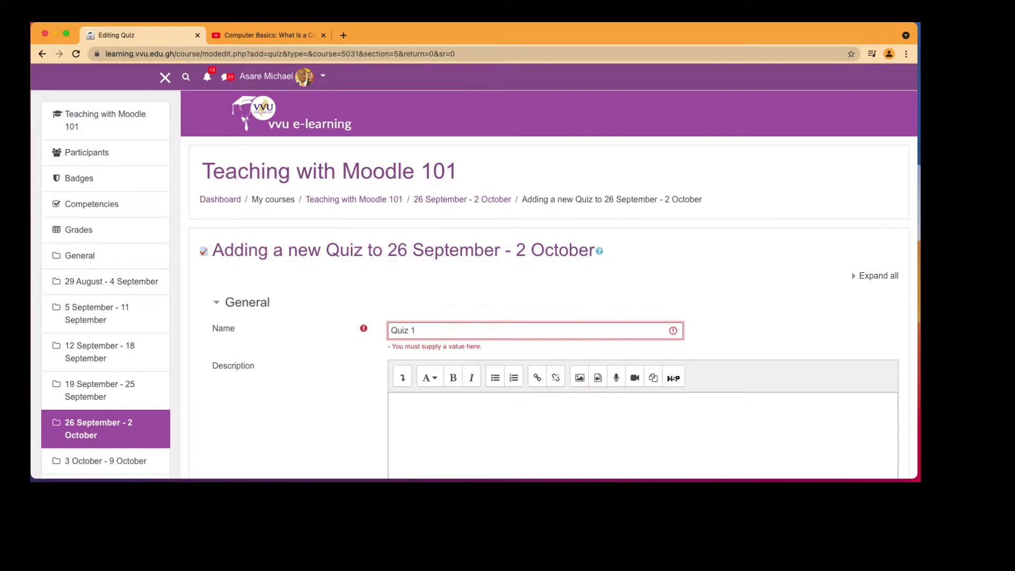
Enable the quiz's opening date in the timing settings, with the day set to 29 August 2021
scroll(497, 333, down, 10)
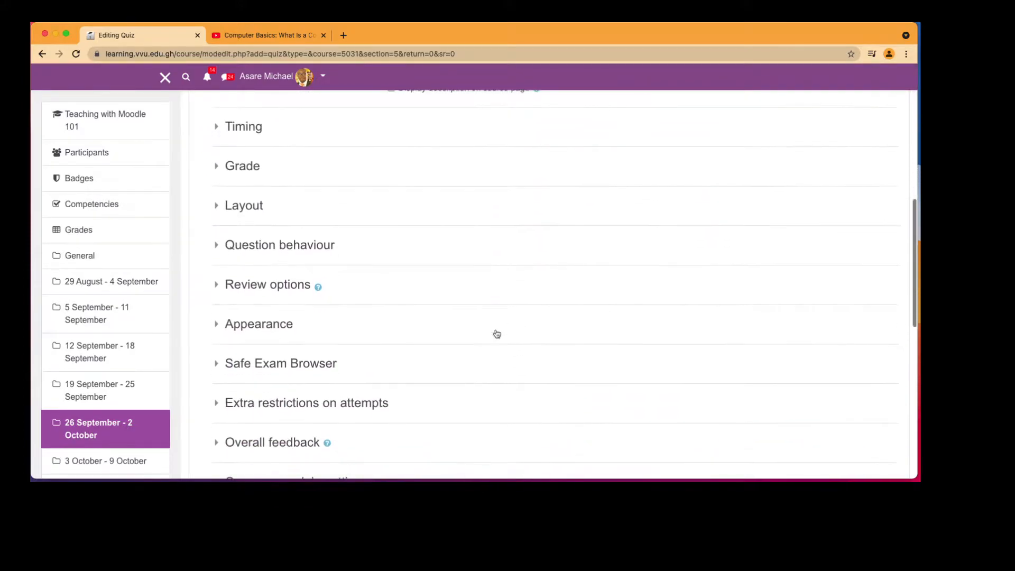
scroll(497, 334, up, 3)
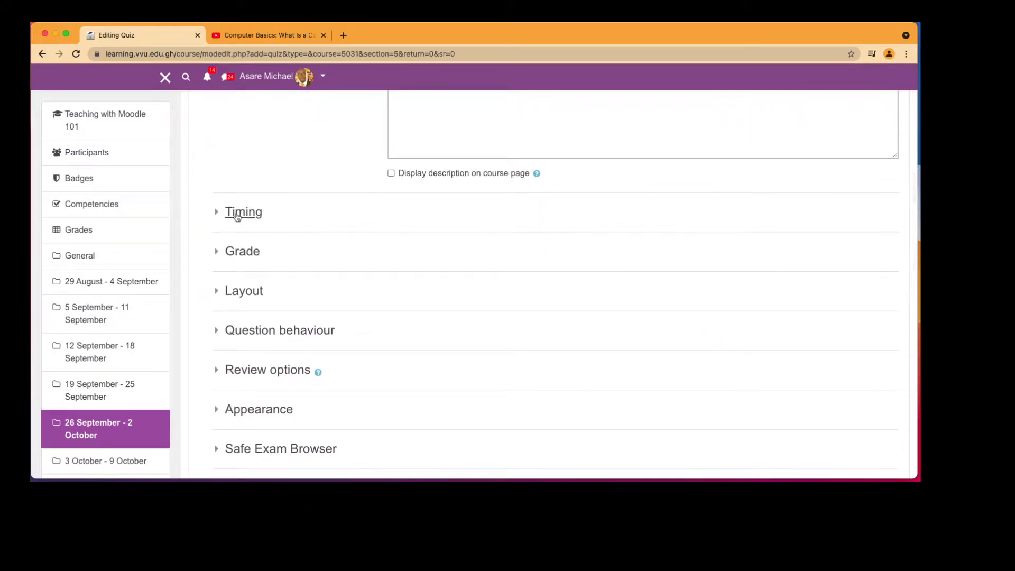
click(238, 217)
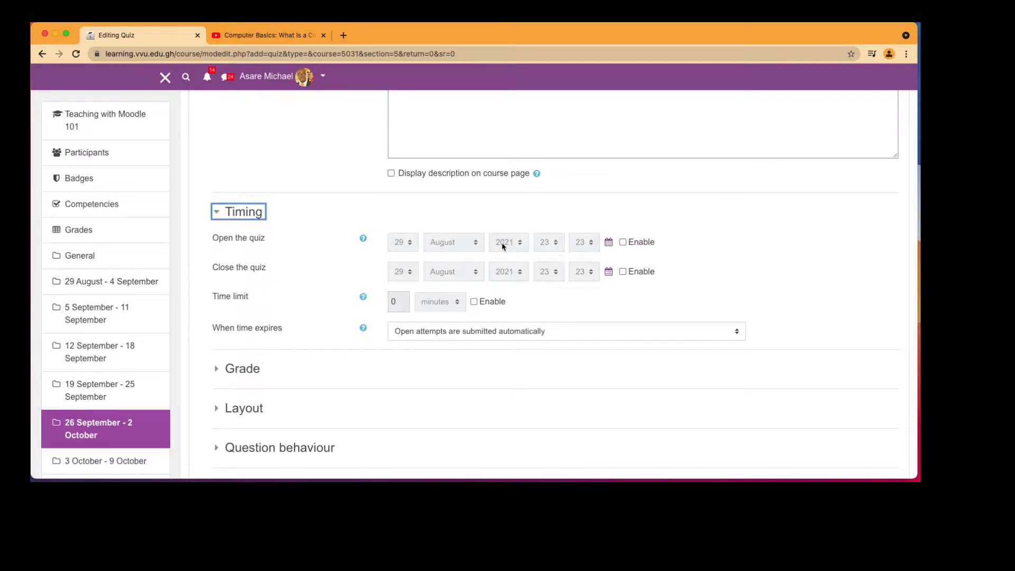
click(623, 242)
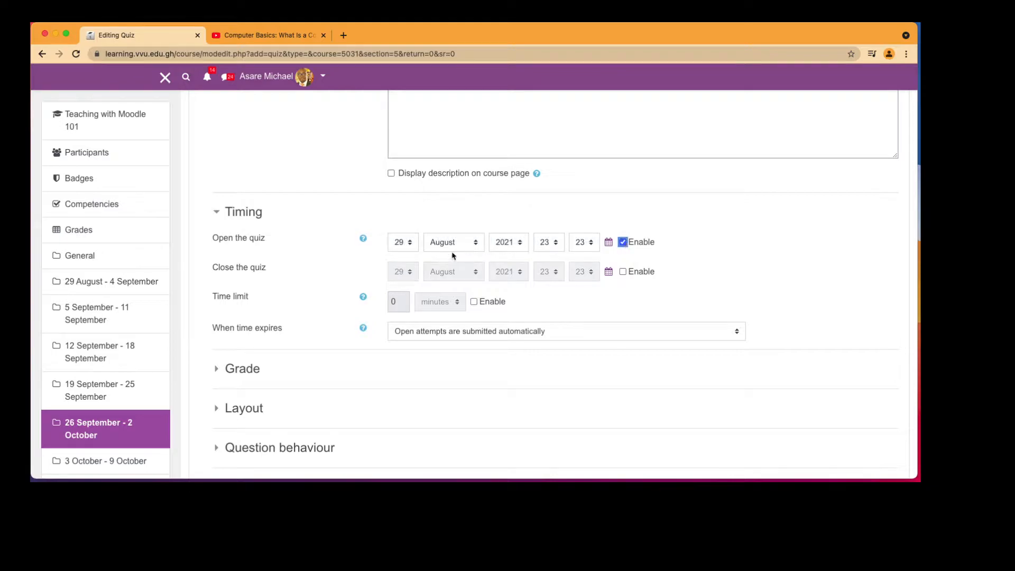
click(401, 242)
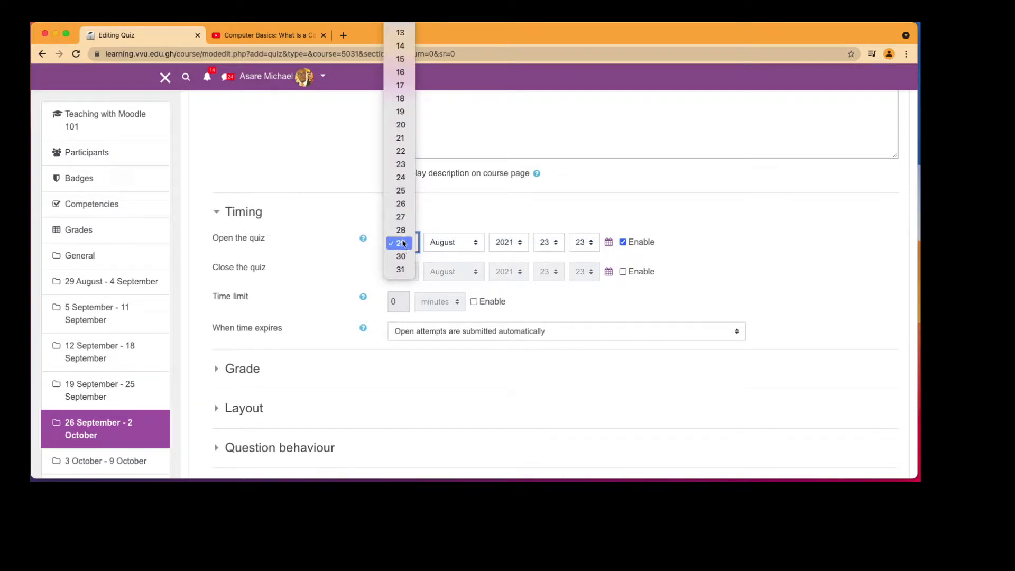
click(403, 243)
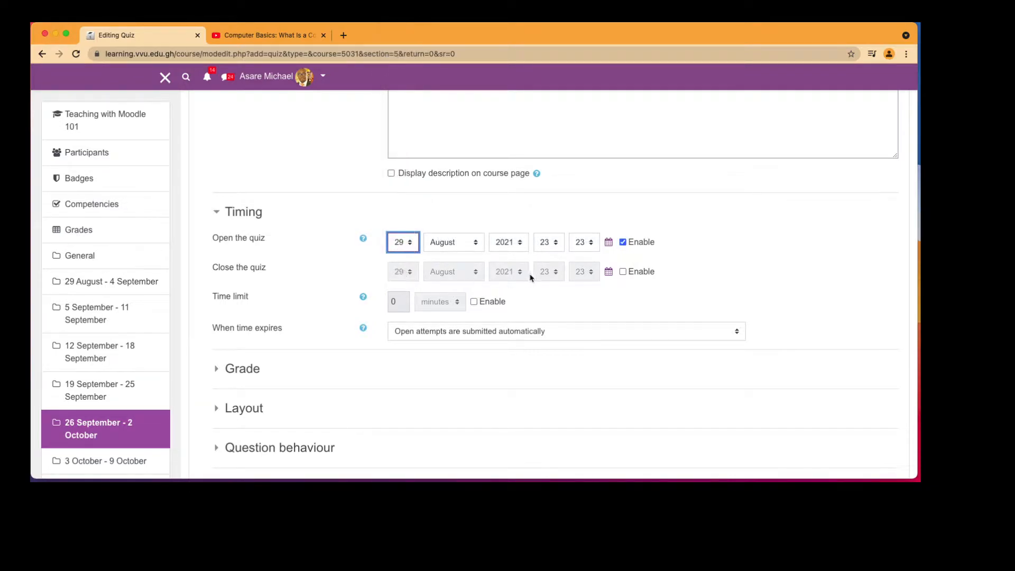
Enable the quiz's closing date on 30 August 2021 and a time limit of 10 minutes
click(623, 273)
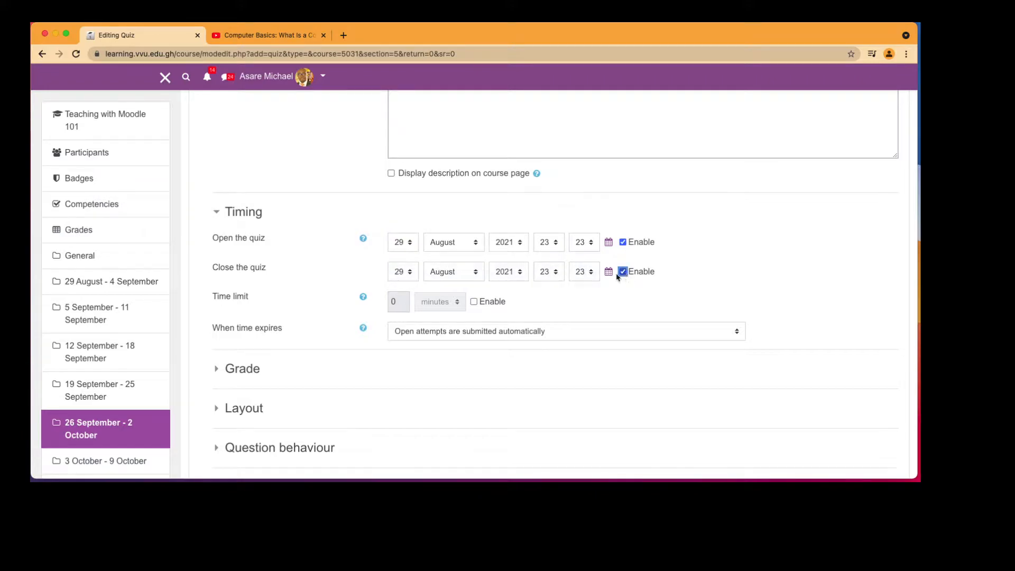
click(403, 280)
click(404, 282)
click(474, 302)
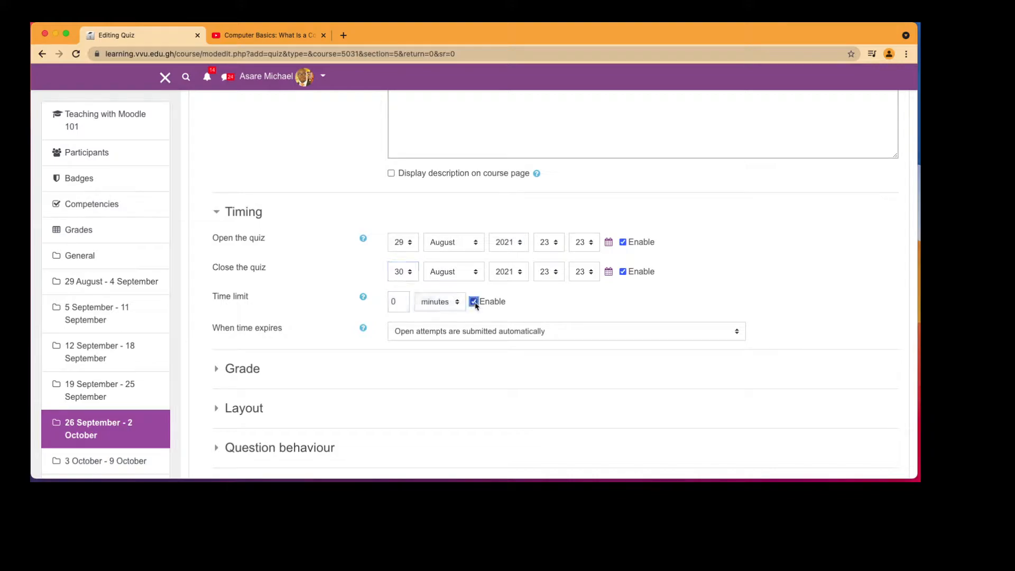
click(392, 301)
text(1)
Set the quiz's allowed attempts to 2 with Highest grade as the grading method
scroll(496, 344, down, 3)
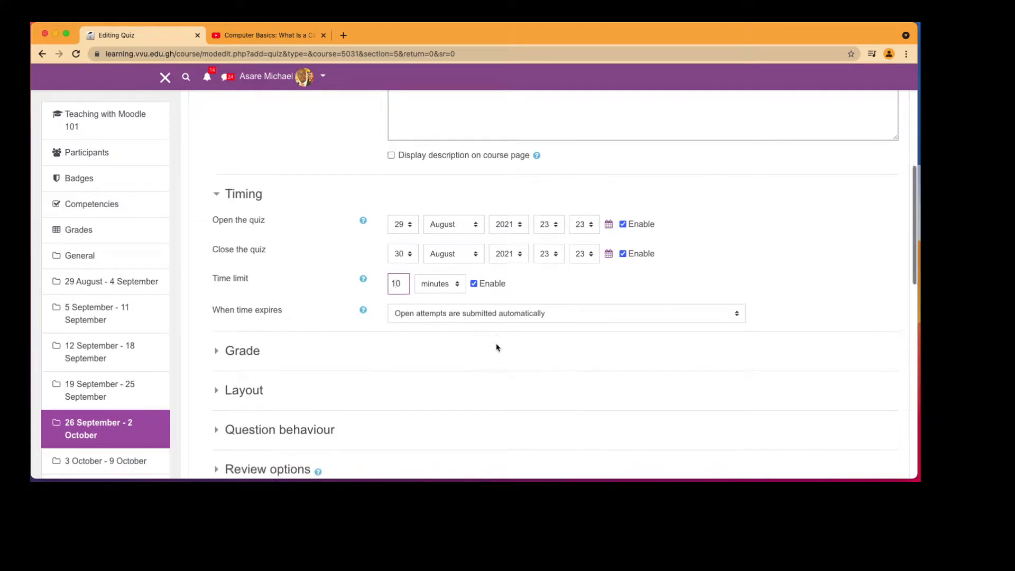
click(248, 243)
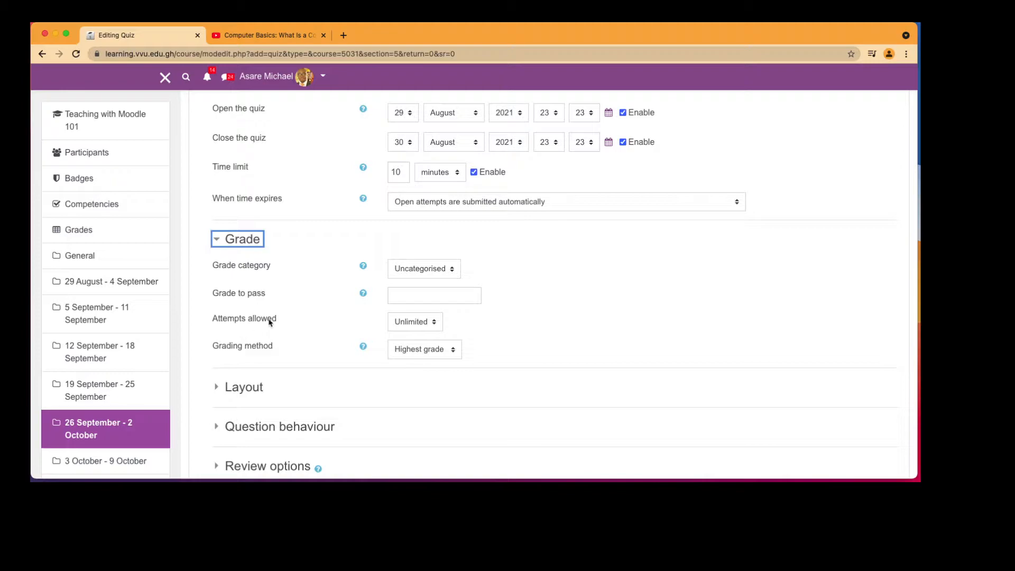
click(412, 322)
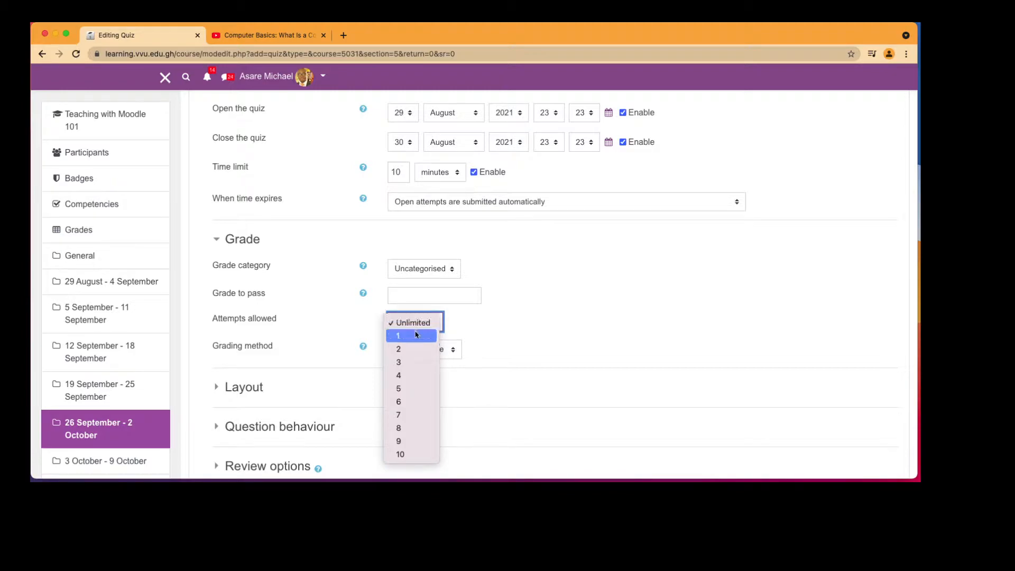
click(415, 337)
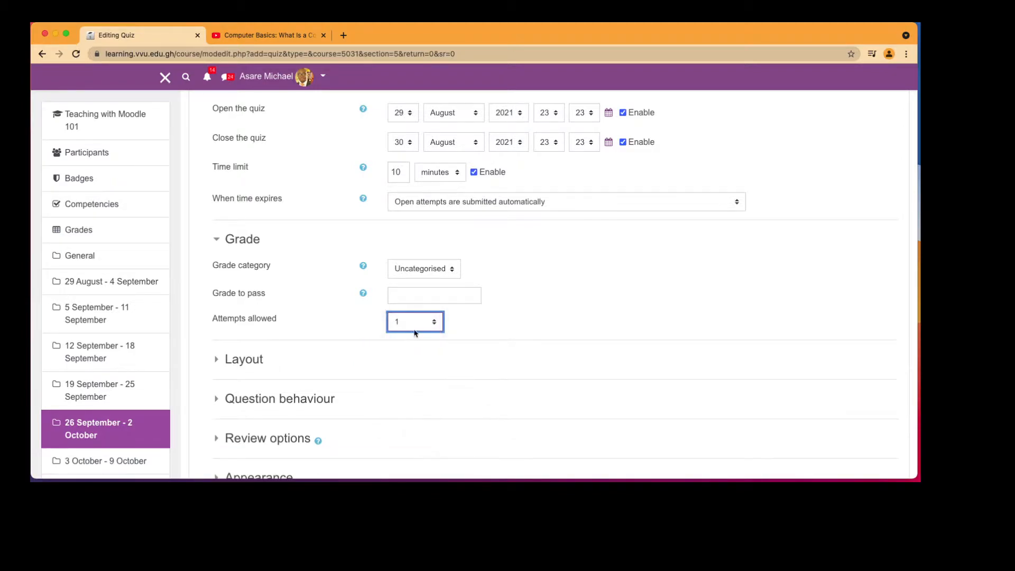
click(416, 328)
click(415, 337)
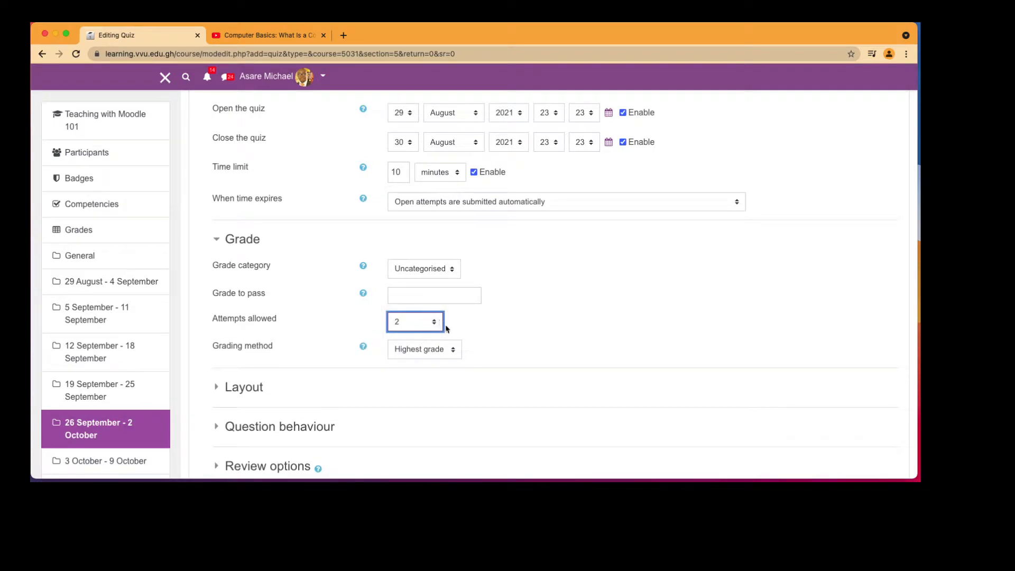
click(432, 350)
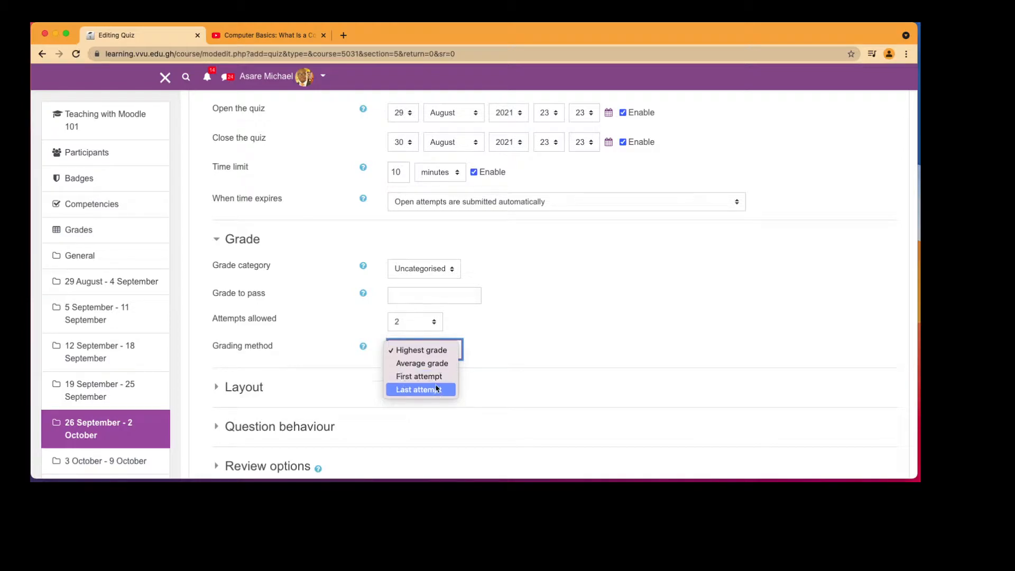
click(438, 350)
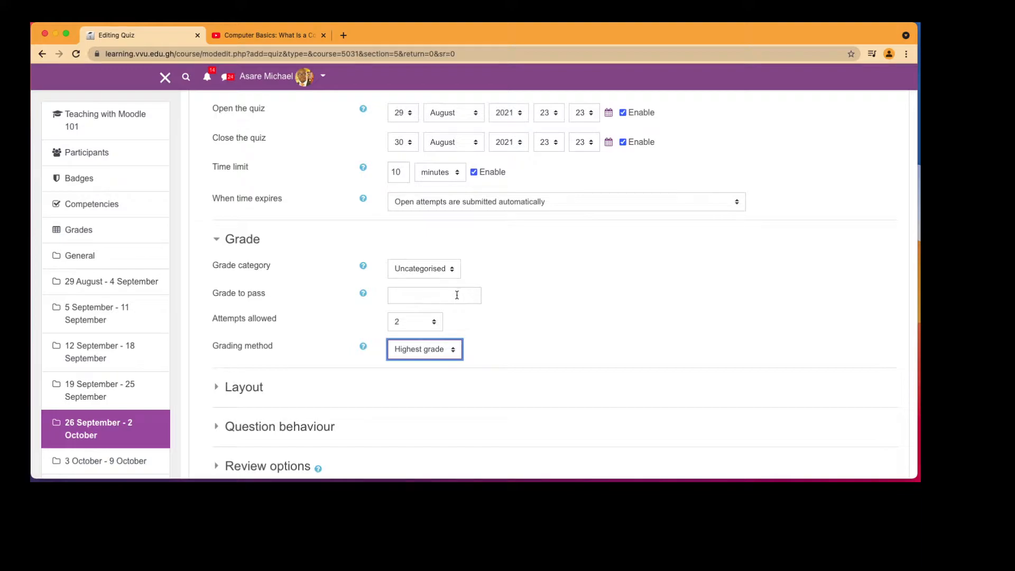
Turn off the attempt, correctness, specific and overall feedback immediately after the attempt, leaving Marks on, and turn off the attempt while the quiz is still open
scroll(456, 294, down, 5)
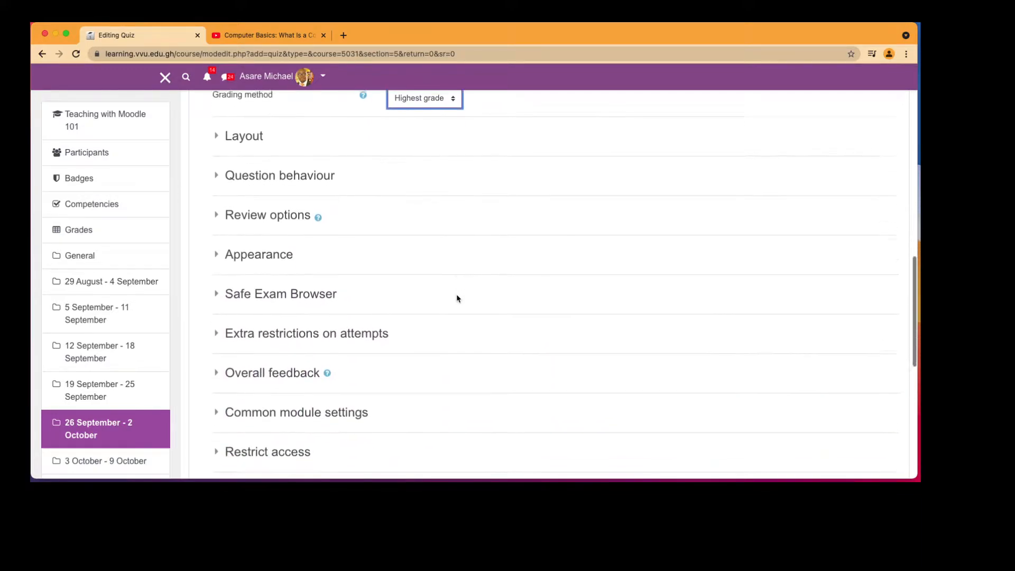
click(272, 207)
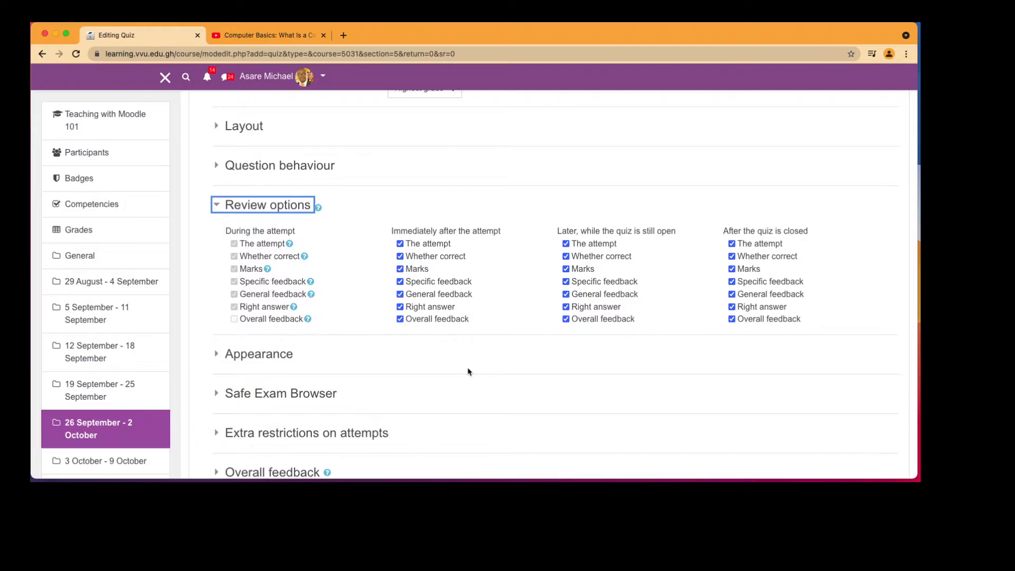
click(400, 243)
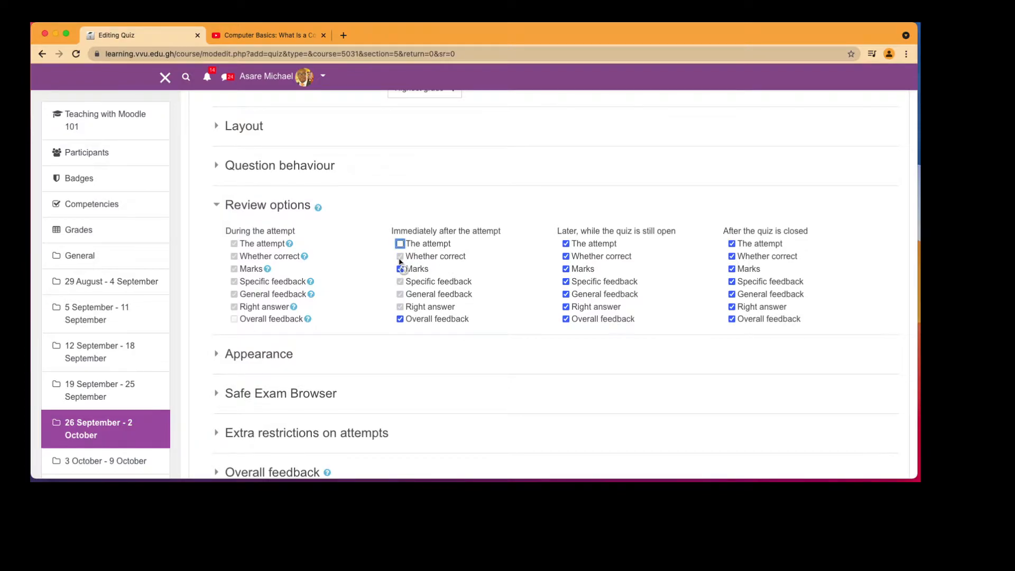
click(401, 243)
click(401, 257)
click(400, 269)
click(400, 281)
click(400, 244)
click(400, 320)
click(566, 244)
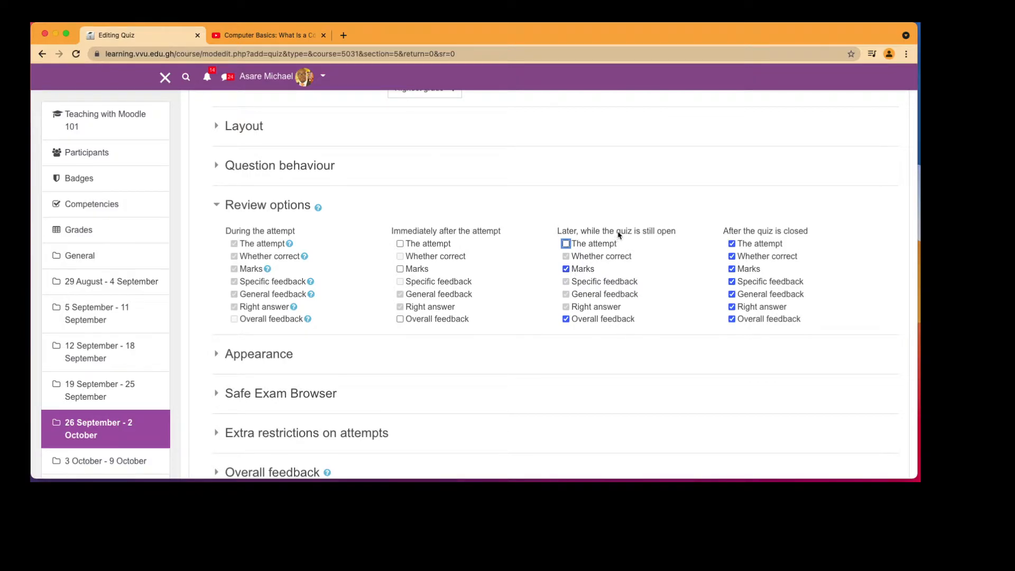
click(400, 269)
Examine the choices for showing the user's picture in the quiz's appearance settings
scroll(611, 327, down, 1)
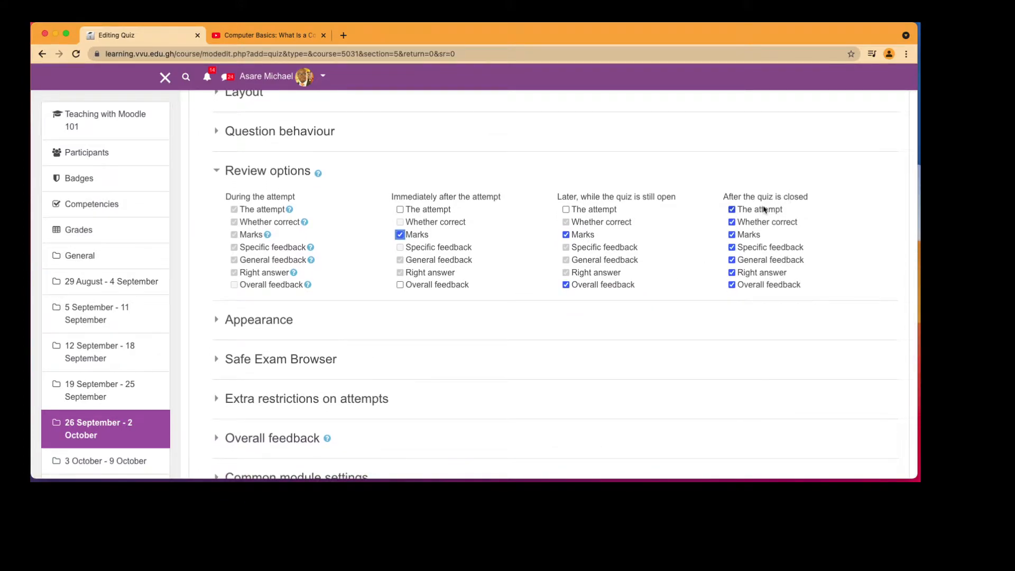
scroll(740, 317, down, 1)
scroll(741, 316, down, 3)
scroll(595, 254, down, 1)
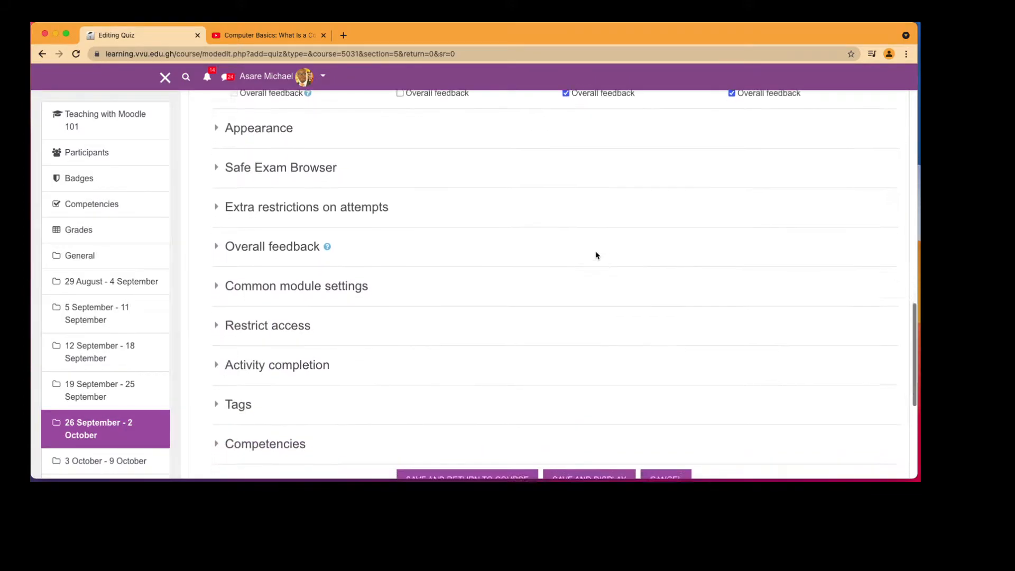
scroll(596, 254, up, 1)
click(269, 155)
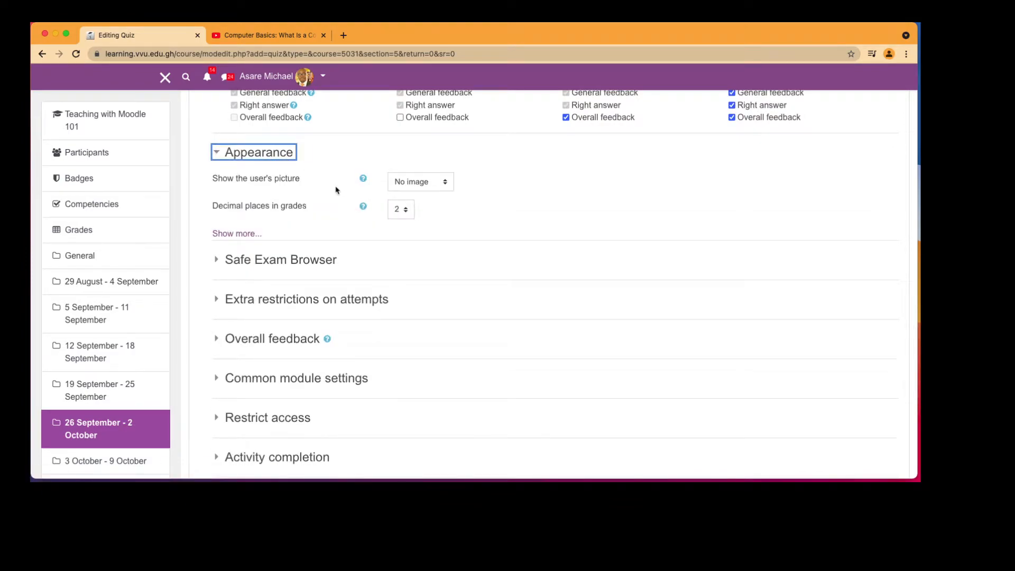
click(423, 185)
click(474, 189)
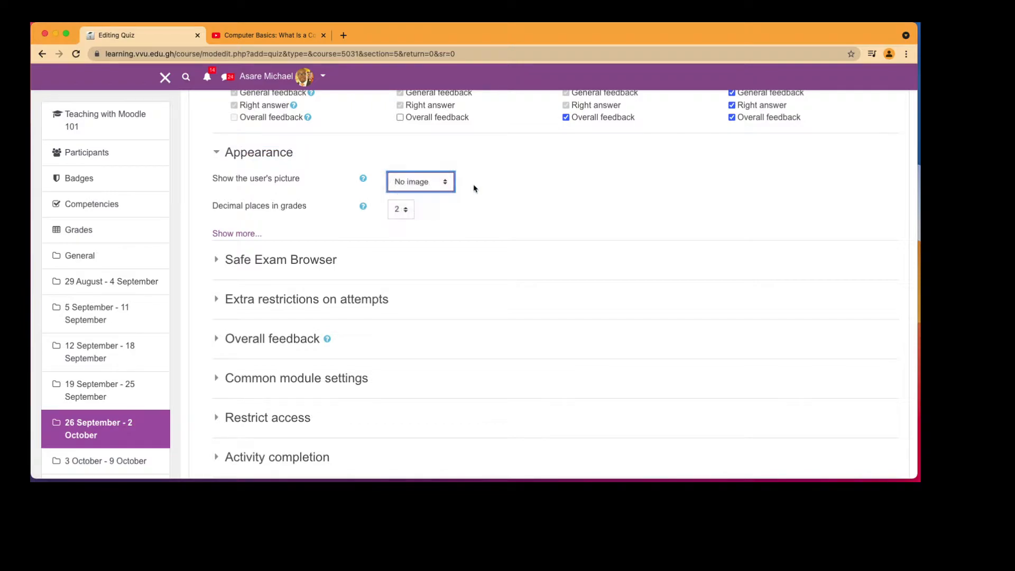
click(423, 186)
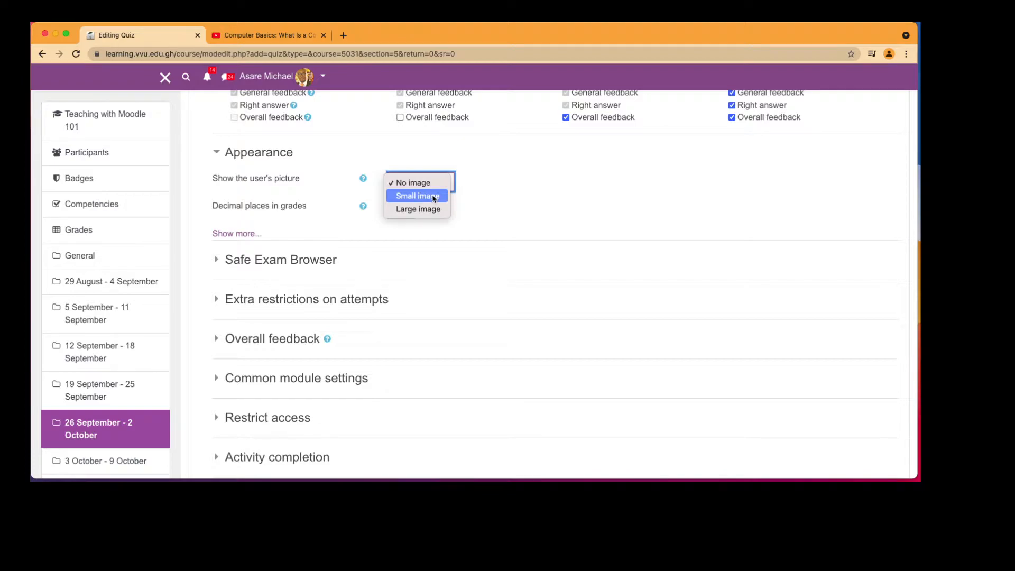
click(480, 200)
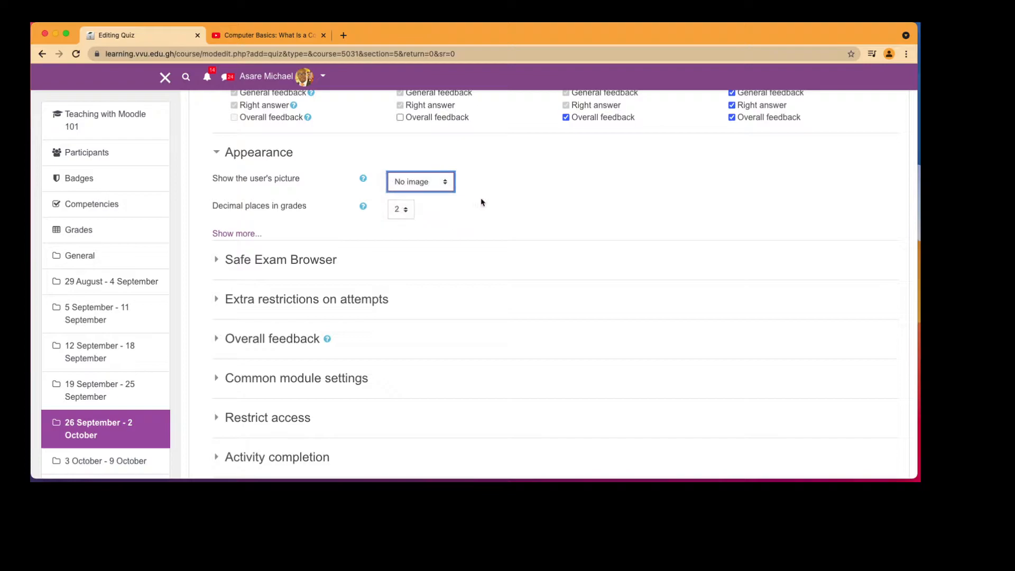
Expand the quiz's access restriction settings
scroll(443, 251, down, 1)
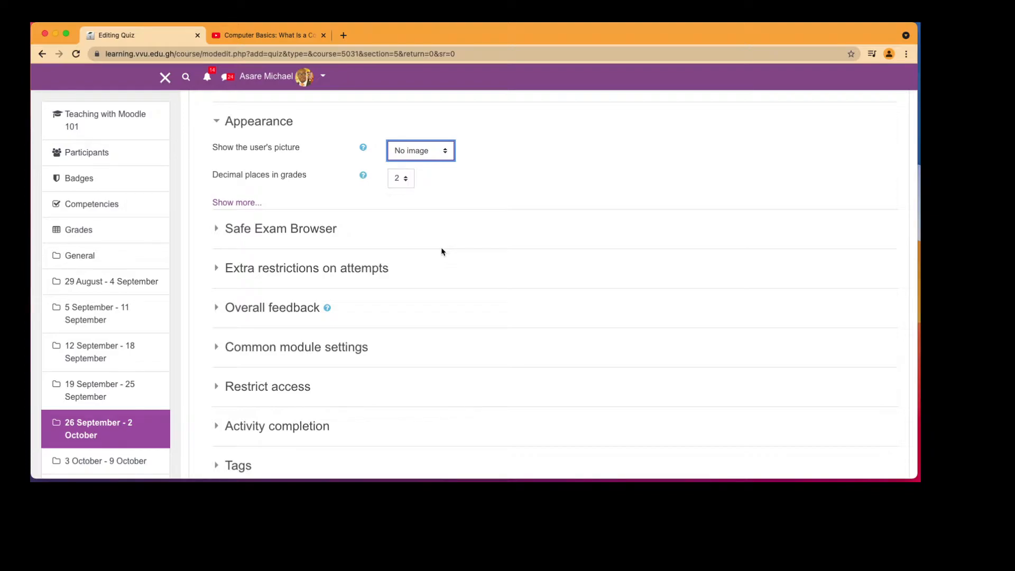
scroll(325, 291, down, 1)
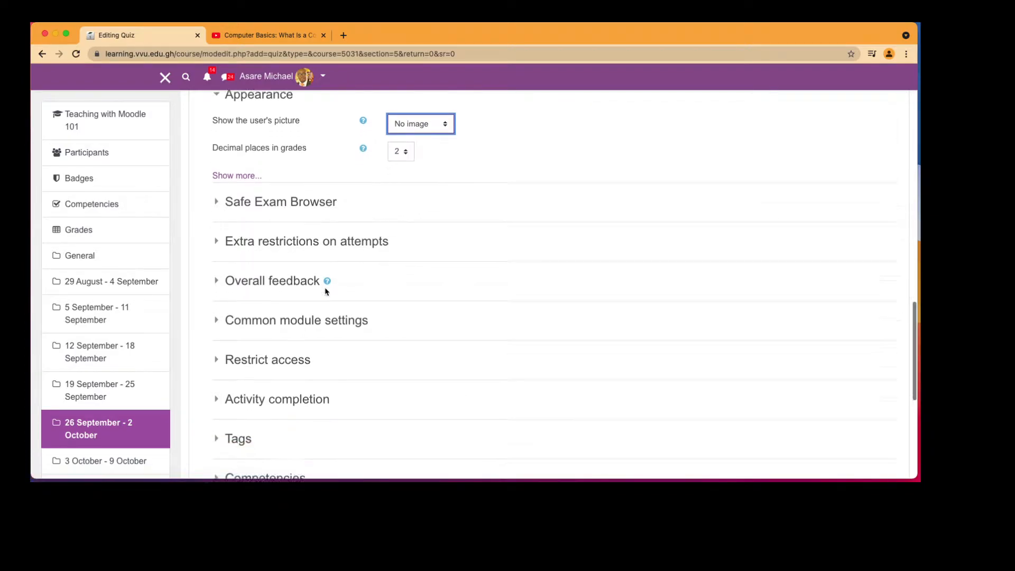
scroll(326, 291, down, 3)
scroll(325, 291, up, 3)
scroll(326, 292, down, 1)
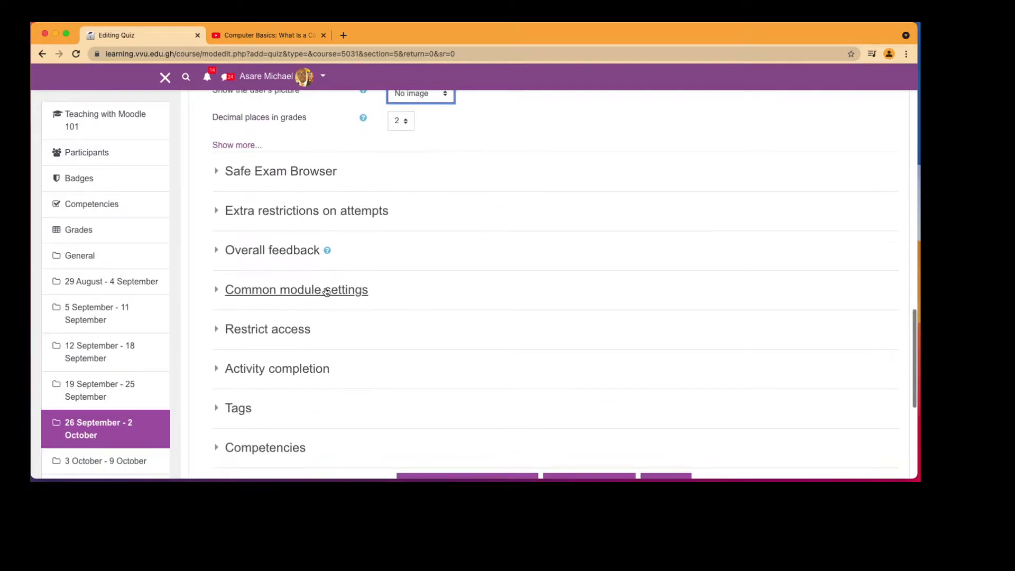
click(267, 330)
scroll(385, 373, down, 3)
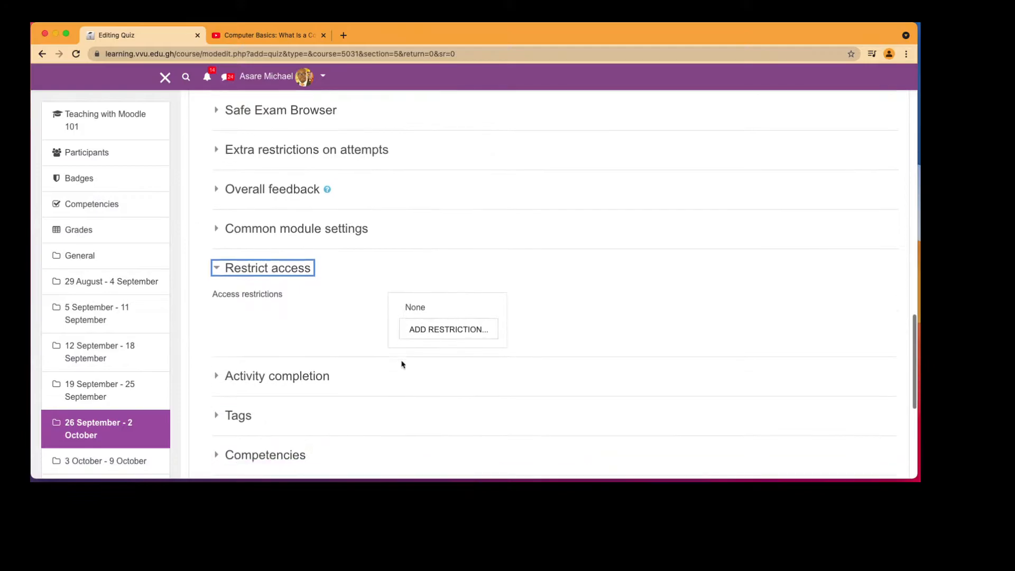
Add a user profile access restriction requiring Status to be equal to "paid", and remove that restriction again
click(447, 331)
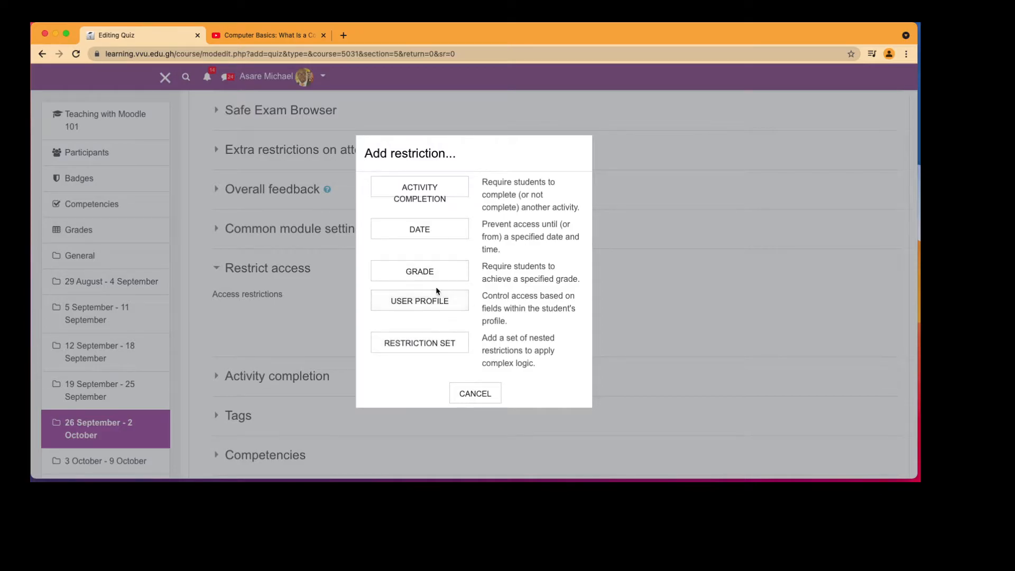
click(442, 309)
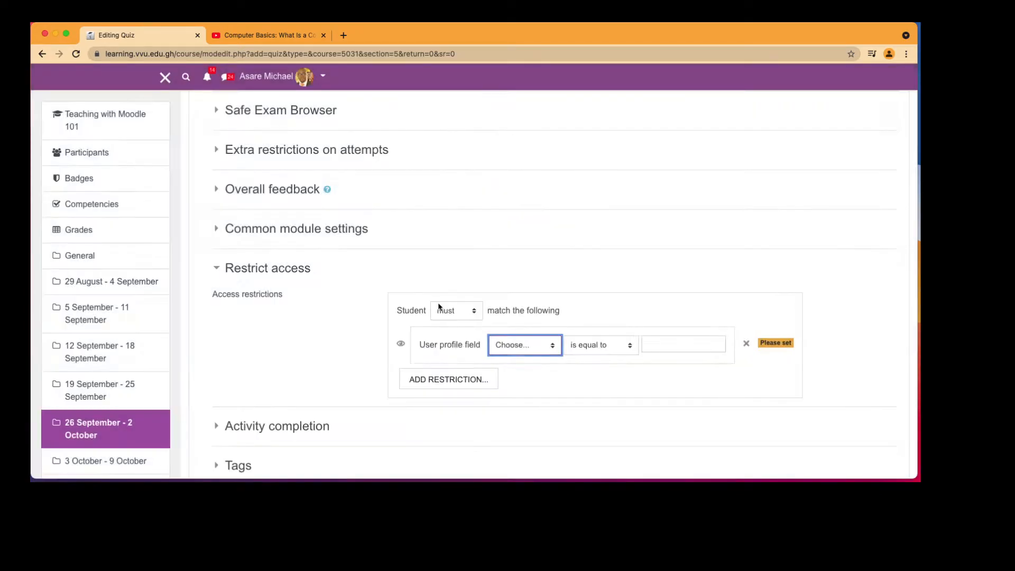
click(541, 341)
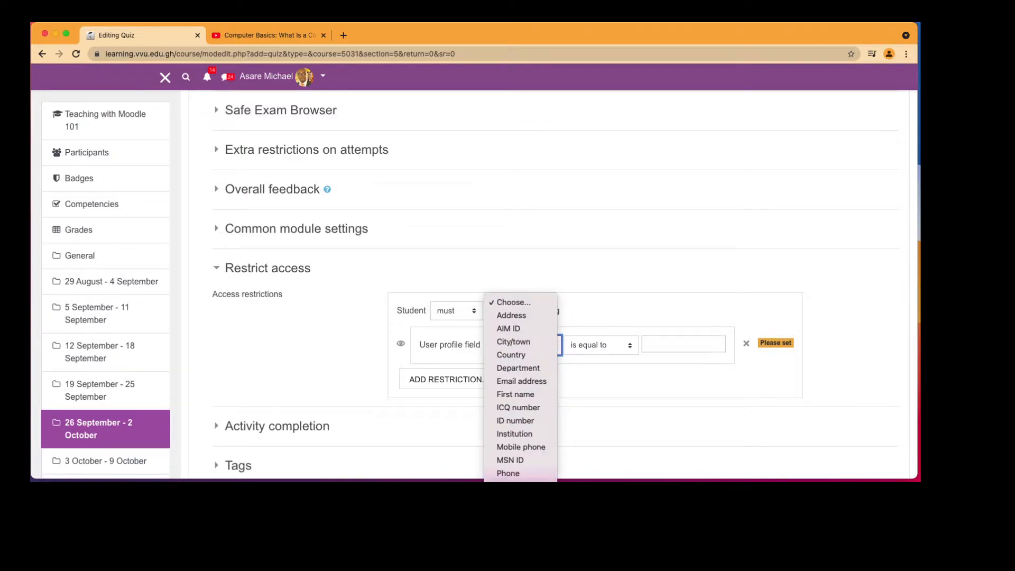
click(515, 539)
click(660, 348)
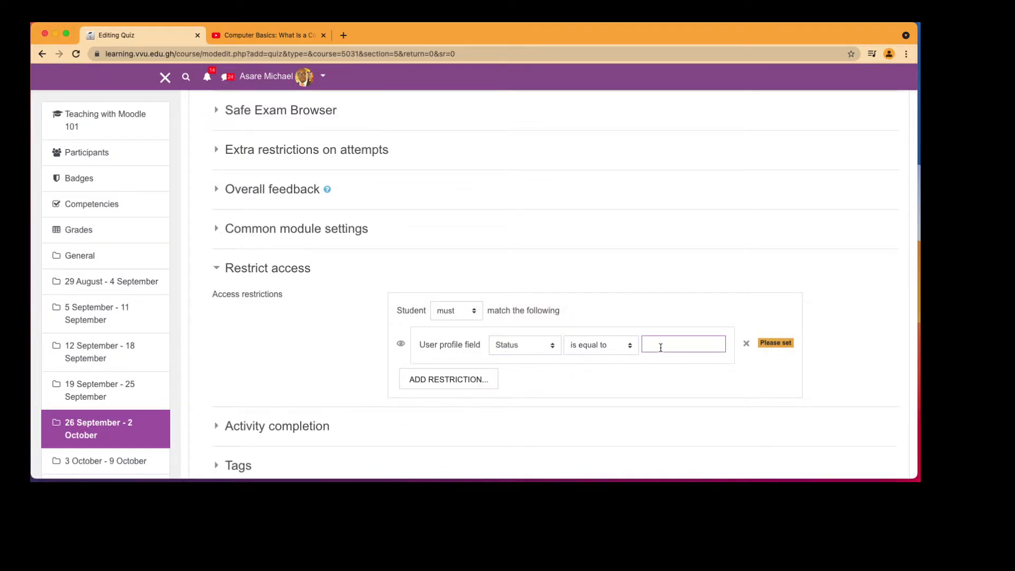
text(paid)
click(746, 344)
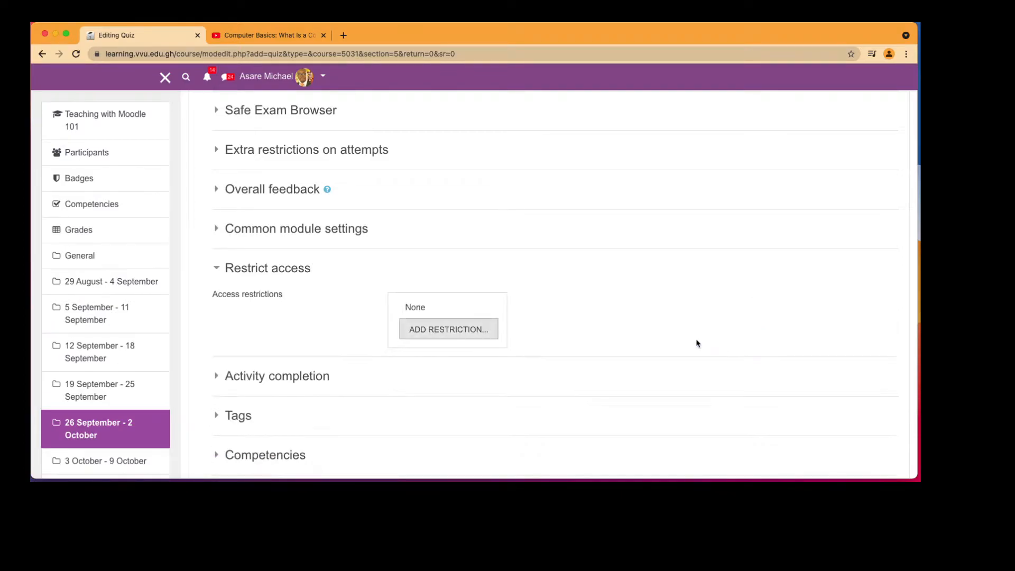
Save the quiz settings and return to the course page
scroll(581, 362, down, 5)
scroll(581, 362, up, 15)
scroll(579, 362, down, 17)
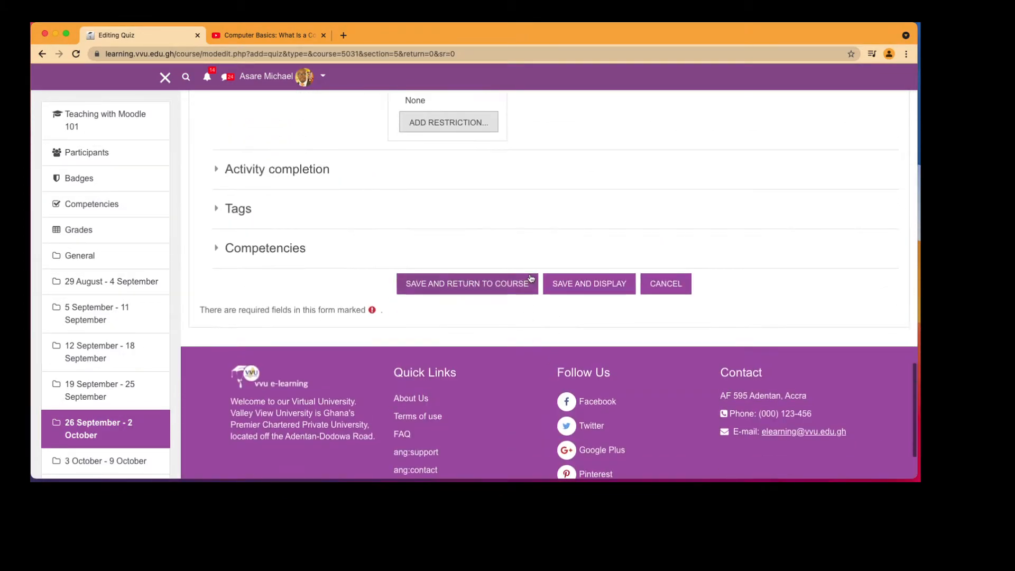
click(521, 281)
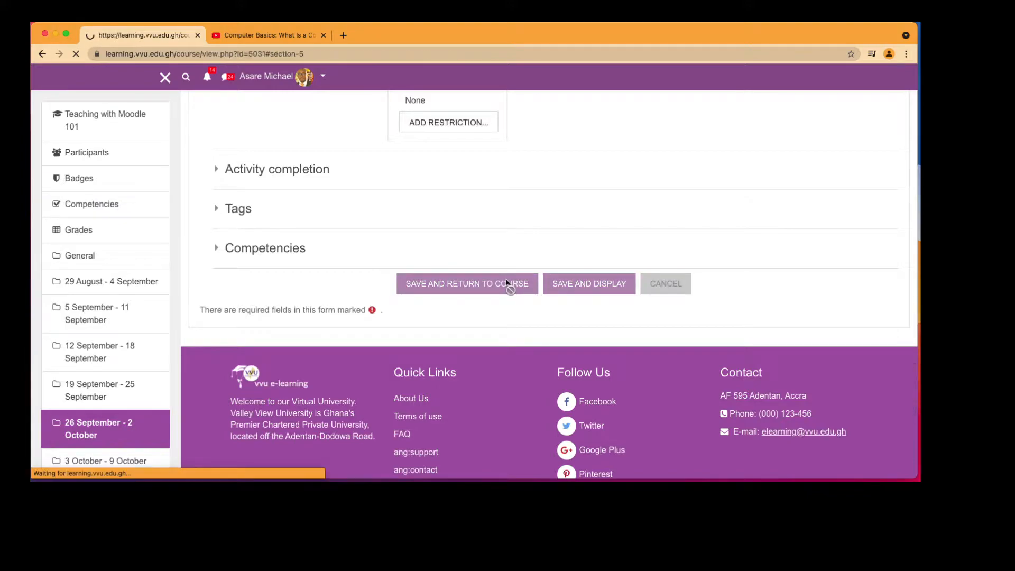
Open Quiz 1 in the 26 September - 2 October week and go to its question editing page
scroll(507, 284, up, 2)
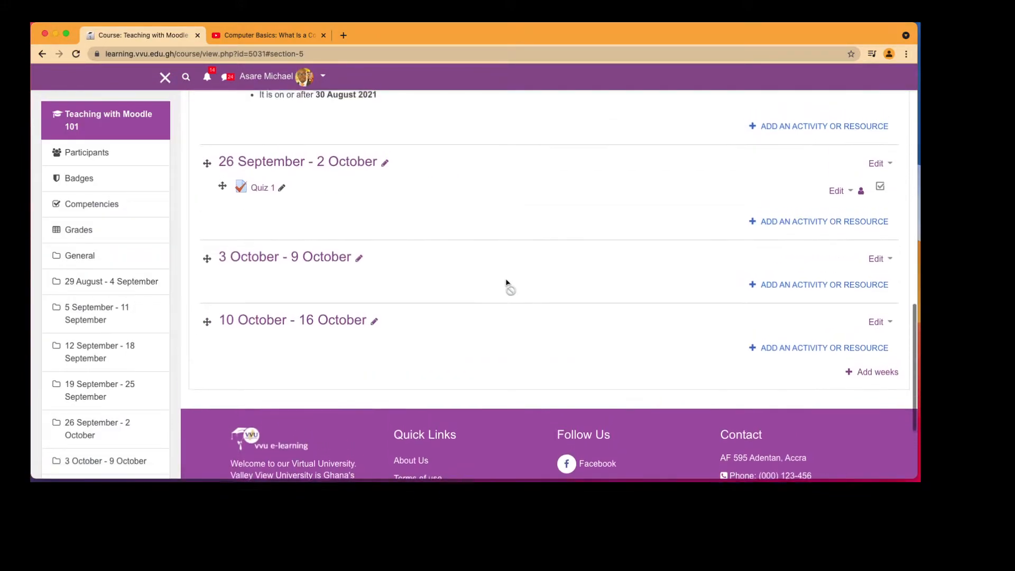
click(260, 190)
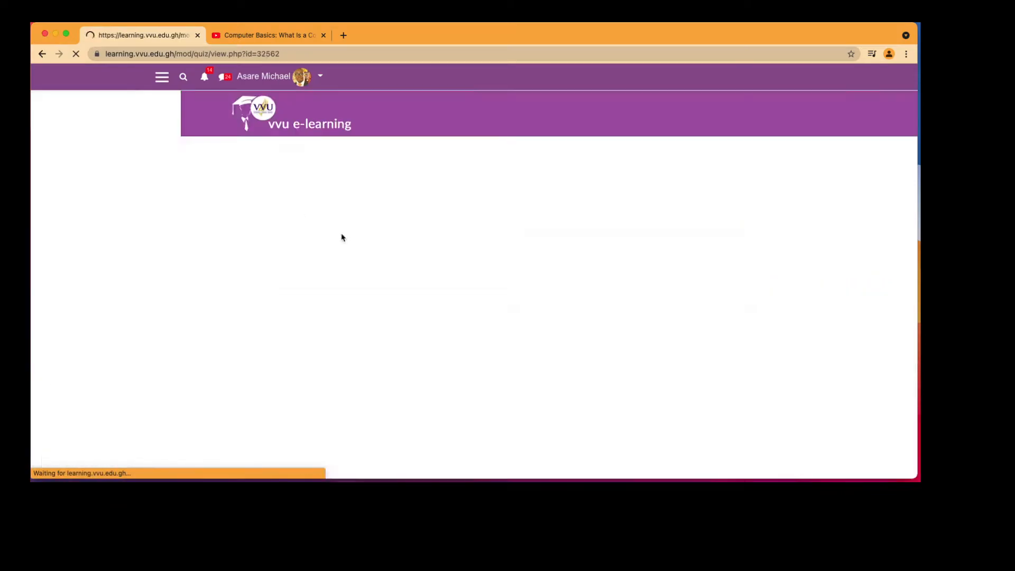
scroll(347, 249, down, 2)
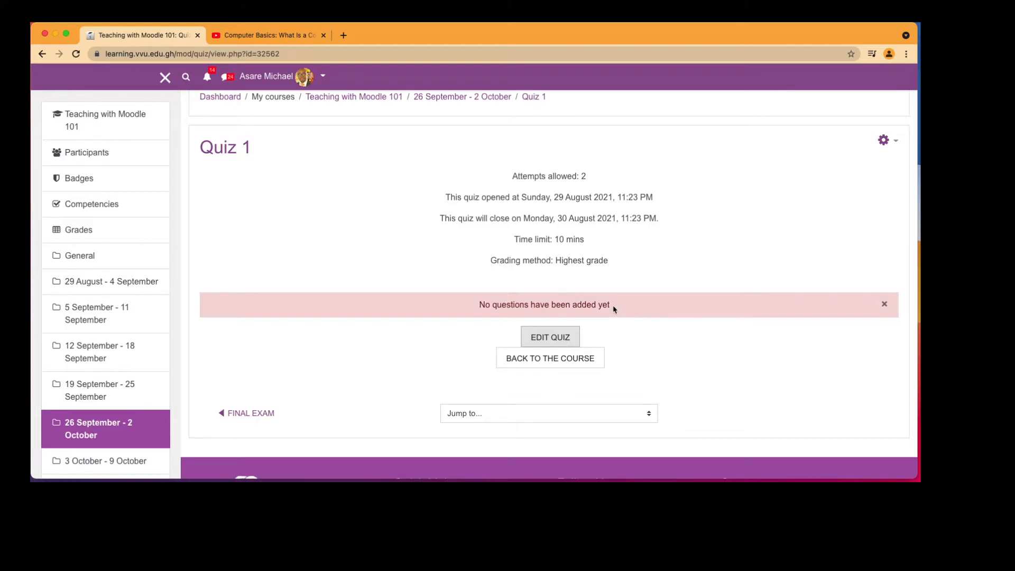
click(561, 337)
scroll(626, 290, down, 1)
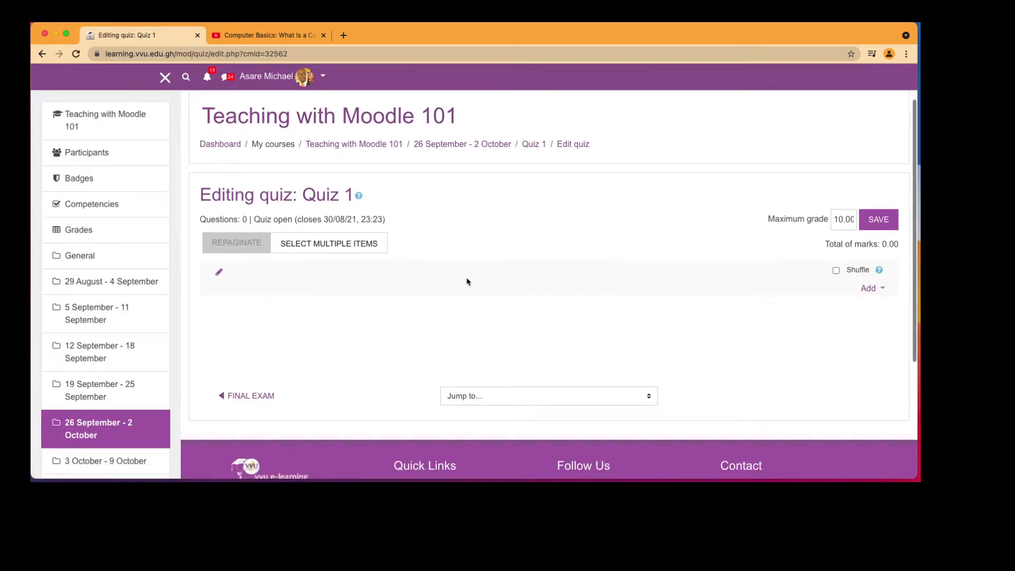
Add a new question of the Multiple choice type to Quiz 1
scroll(865, 293, up, 5)
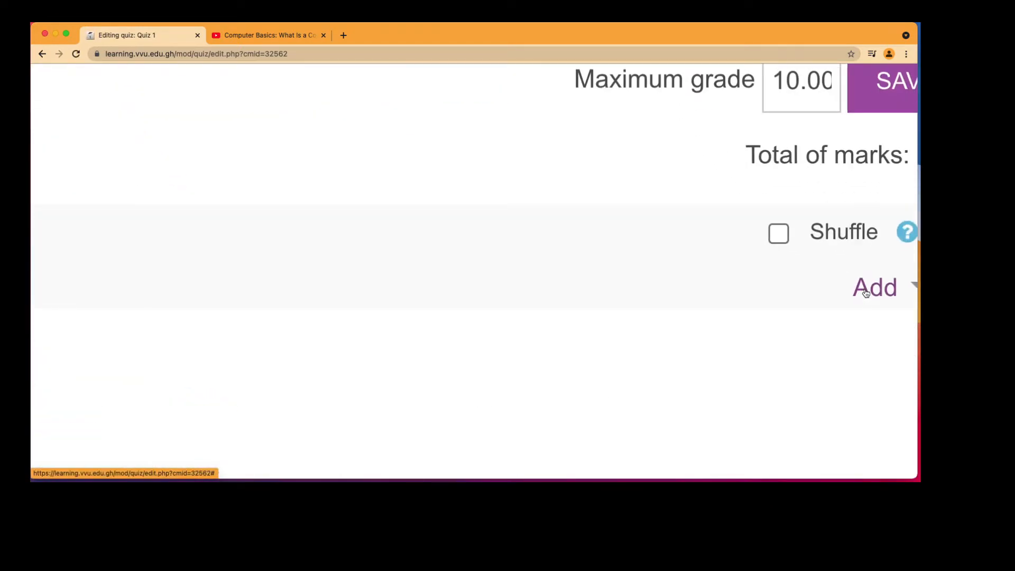
scroll(829, 290, right, 3)
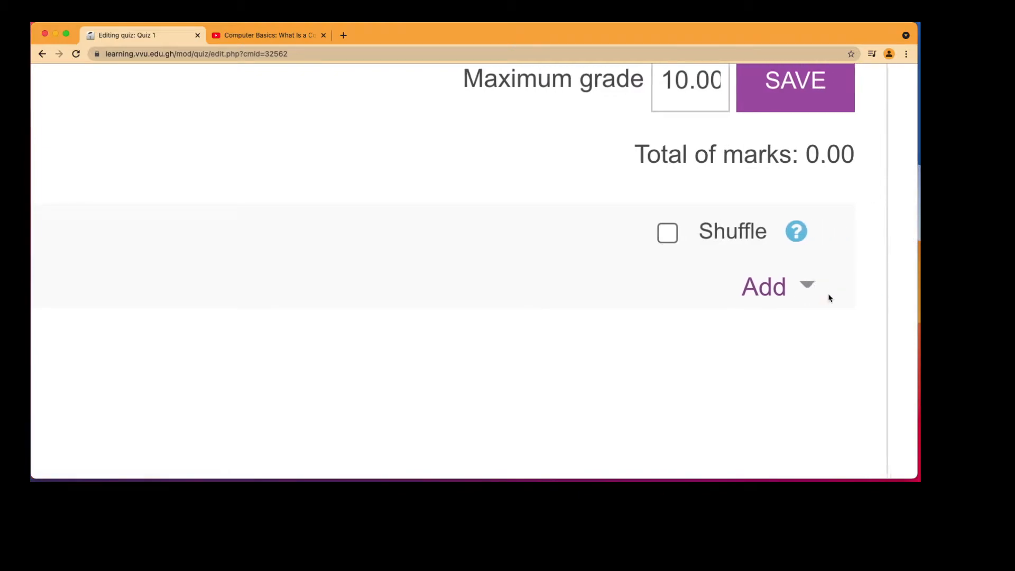
click(784, 294)
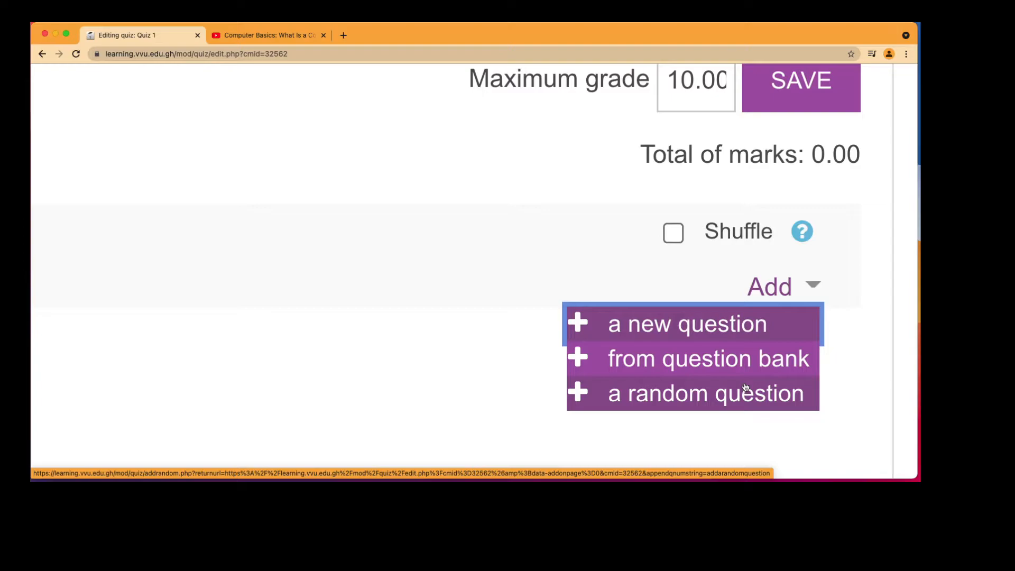
click(713, 327)
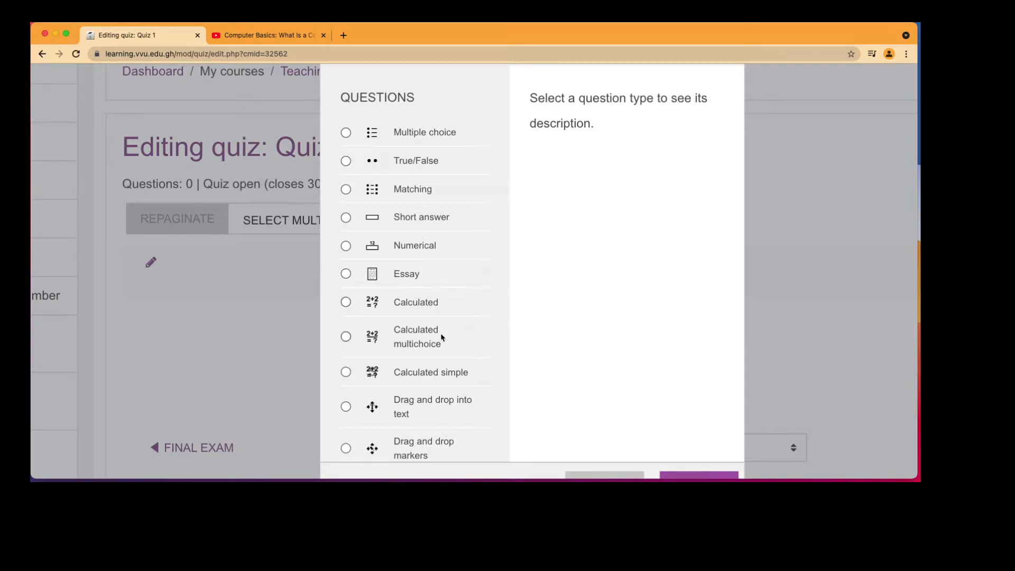
scroll(447, 412, down, 5)
scroll(448, 412, up, 3)
scroll(446, 407, up, 3)
click(427, 136)
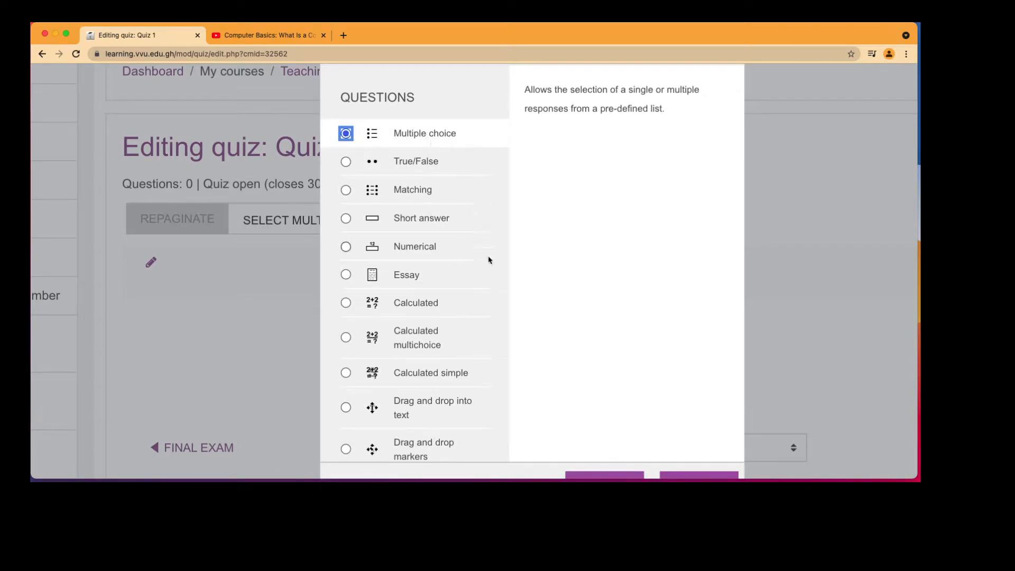
scroll(581, 394, down, 4)
click(597, 385)
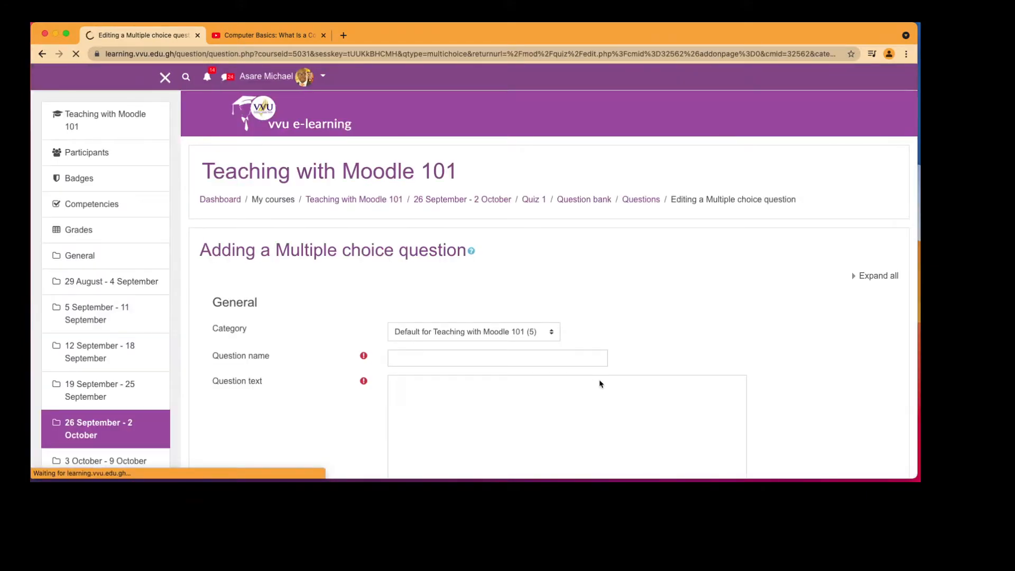
Enter "What is a computer" as both the question name and the question text
scroll(600, 384, down, 2)
click(562, 276)
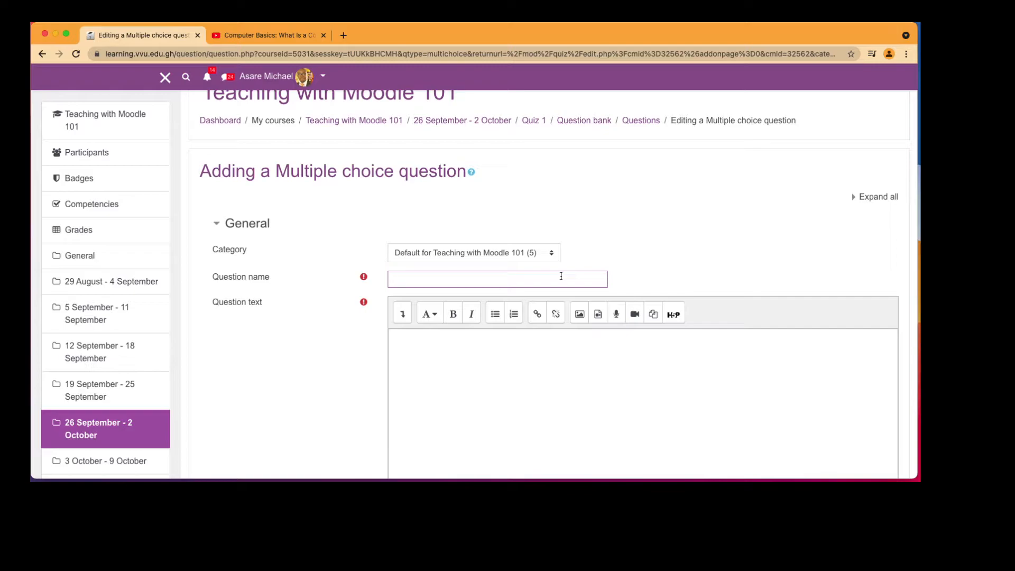
text(What is a computer)
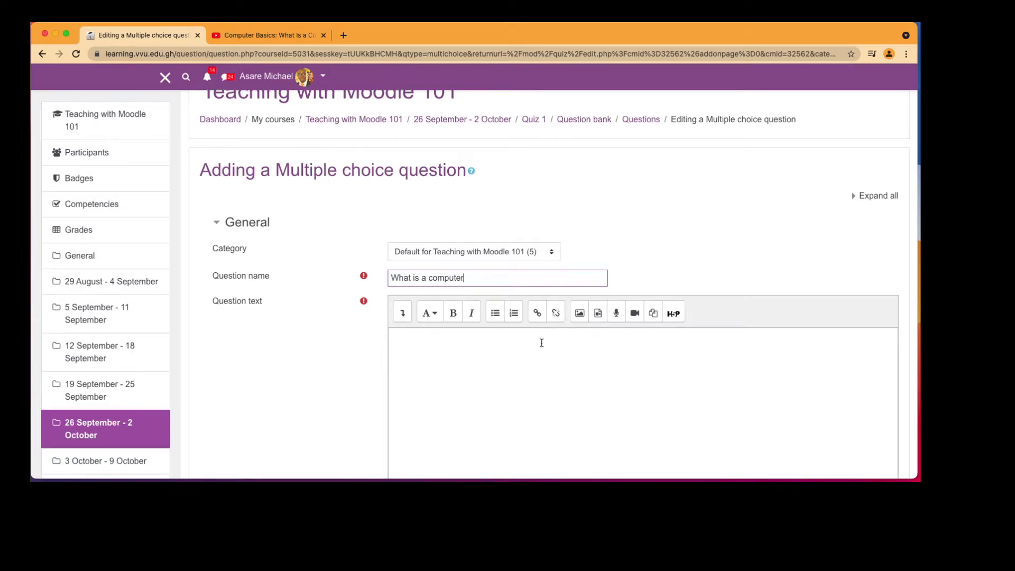
scroll(542, 343, down, 3)
click(462, 278)
text(What is a computwe)
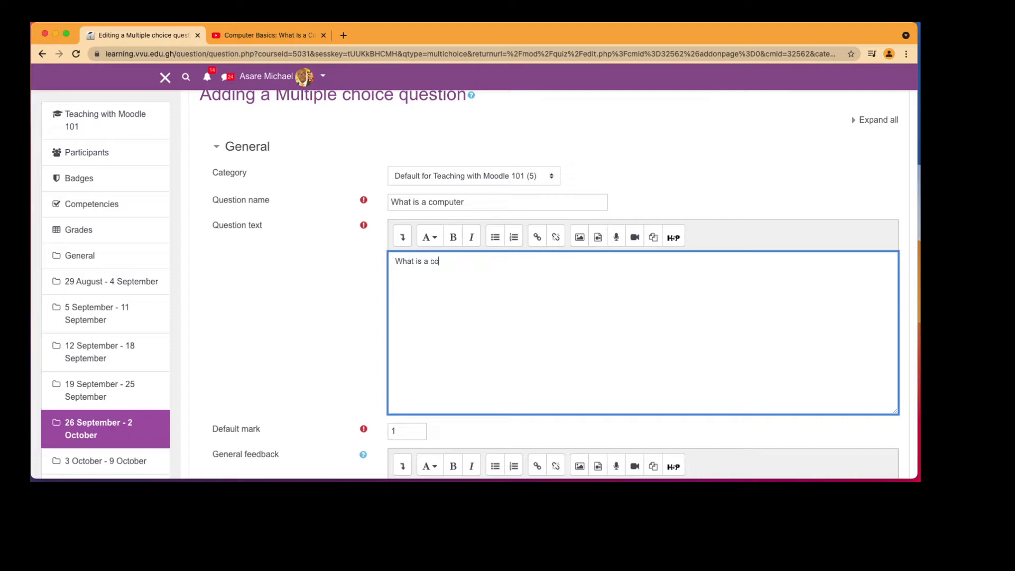
key(BackSpace)
key(BackSpace)
key(BackSpace)
text(er)
Examine the question's default mark, general feedback, answer numbering and shuffle options, and the grade and feedback fields of the answer choices
scroll(463, 280, down, 5)
scroll(463, 280, up, 4)
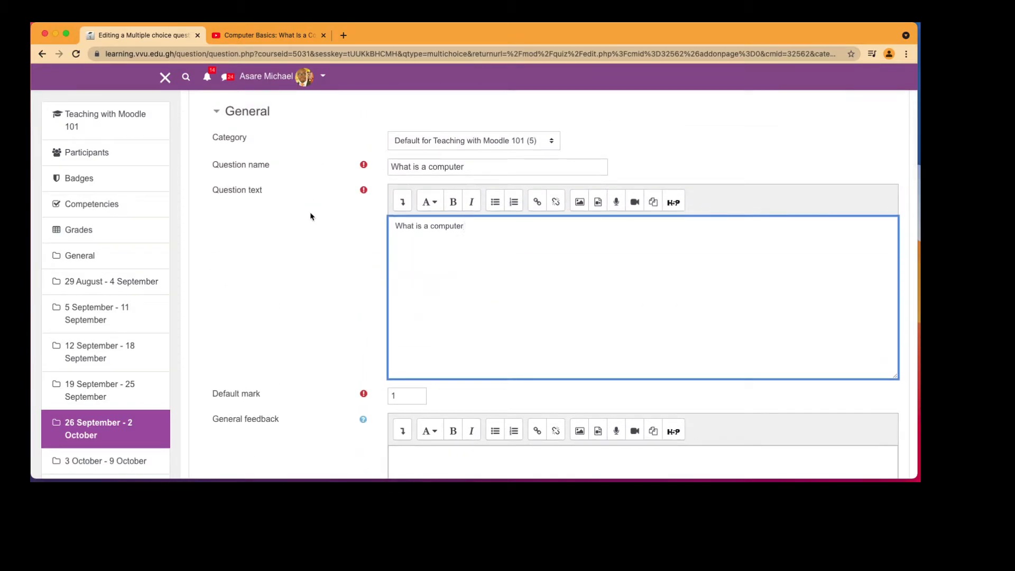
click(445, 226)
scroll(456, 249, down, 10)
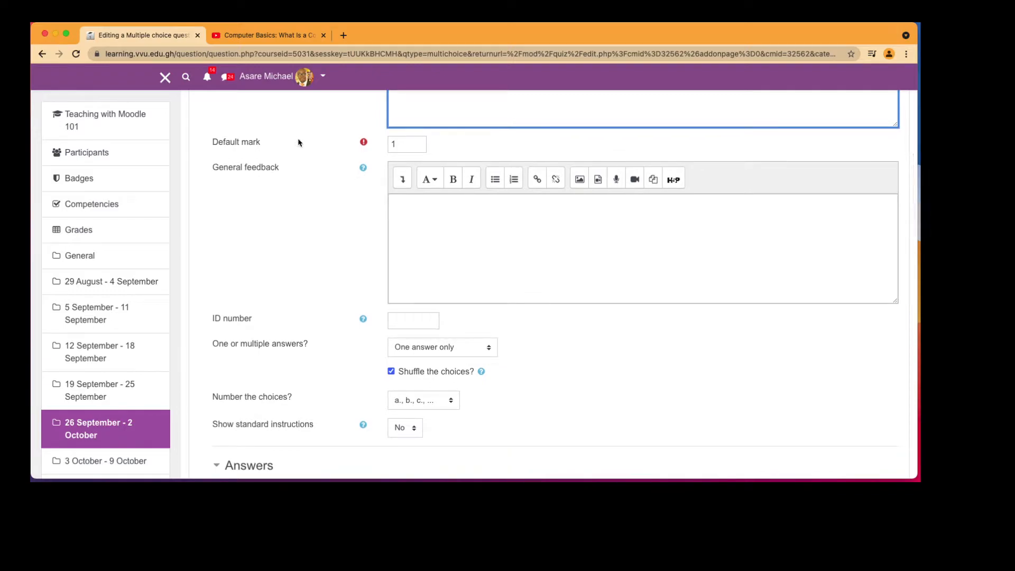
scroll(448, 296, down, 6)
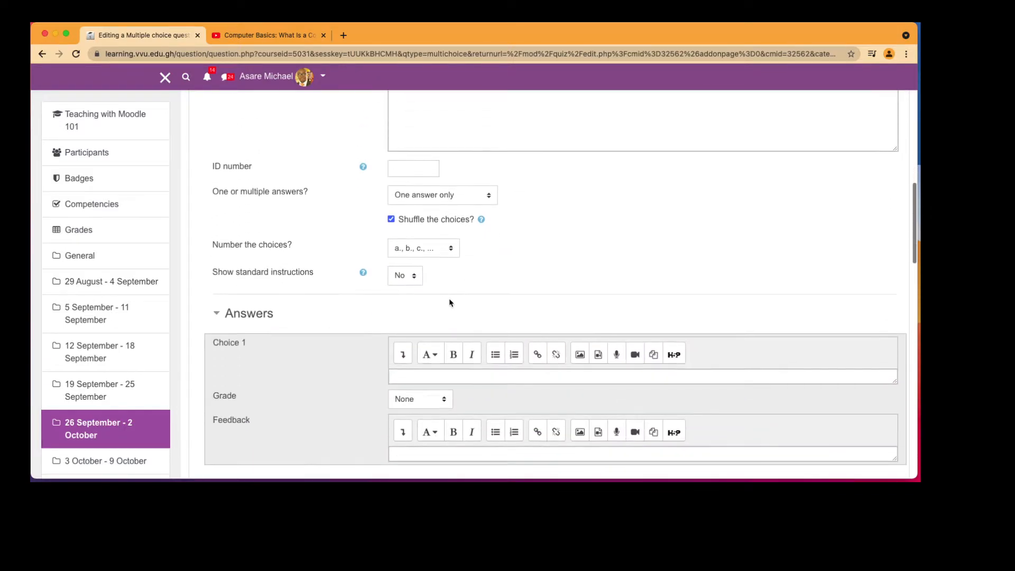
scroll(449, 302, down, 2)
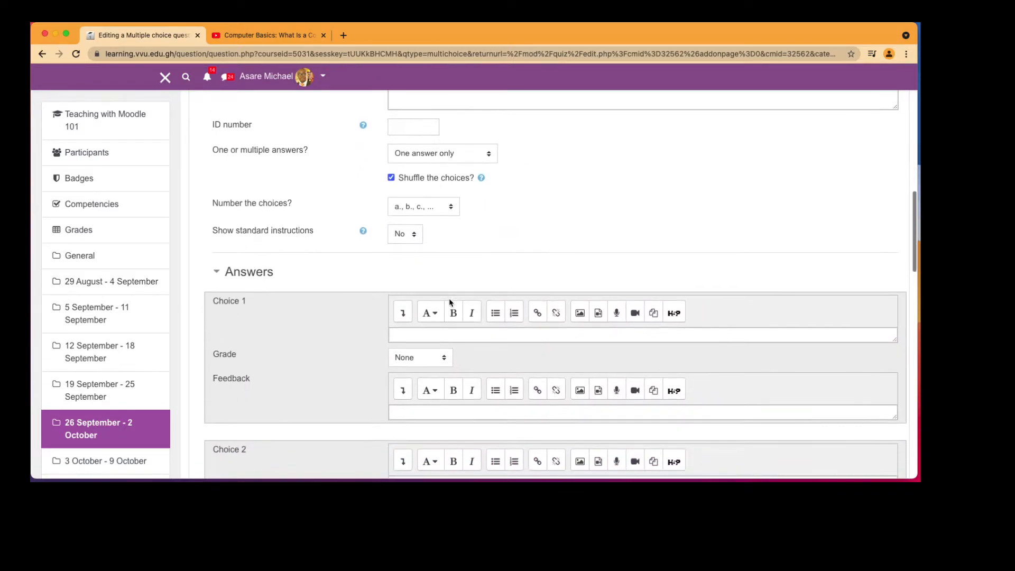
scroll(452, 286, down, 5)
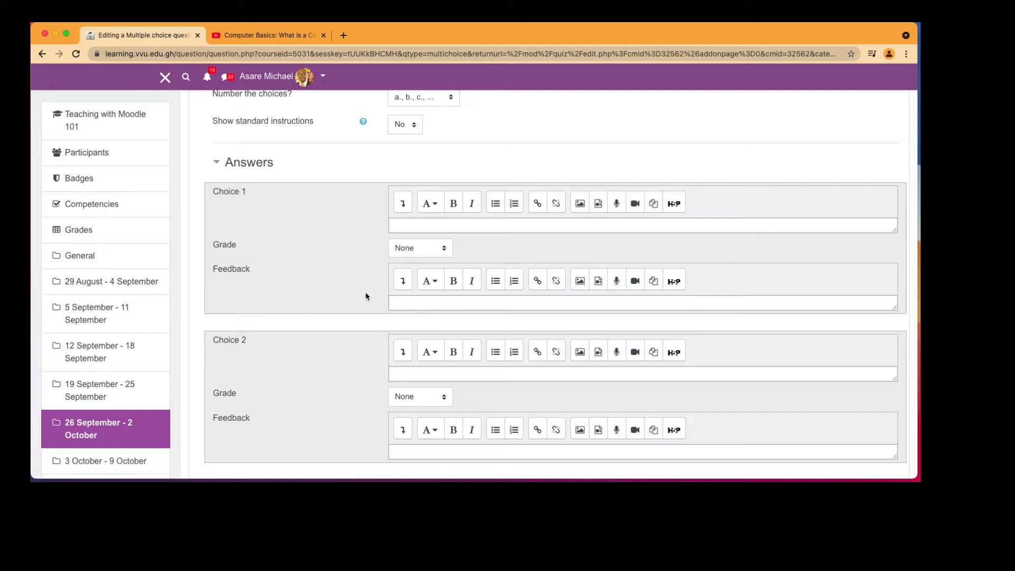
click(433, 301)
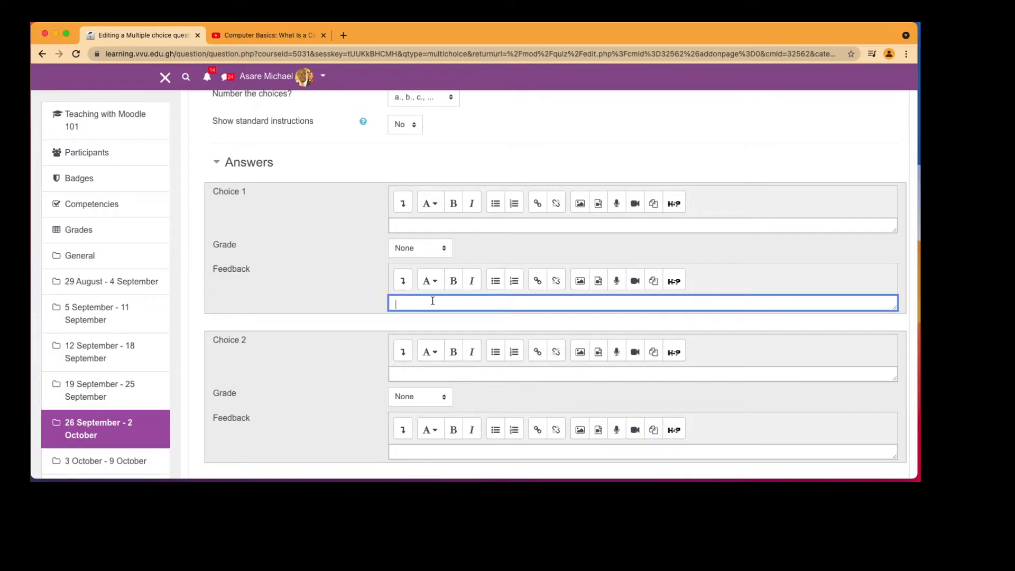
scroll(432, 301, down, 3)
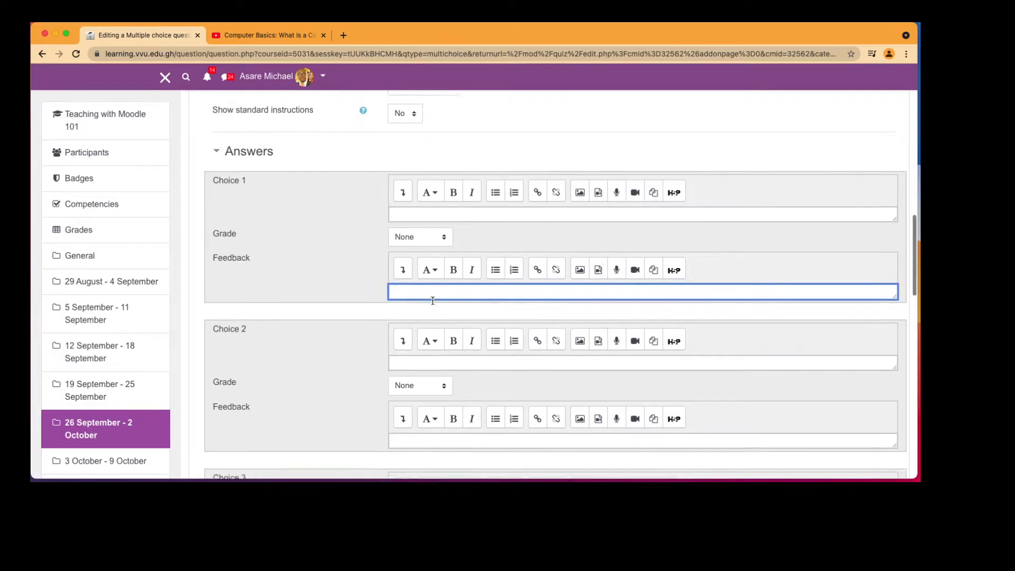
scroll(433, 301, up, 2)
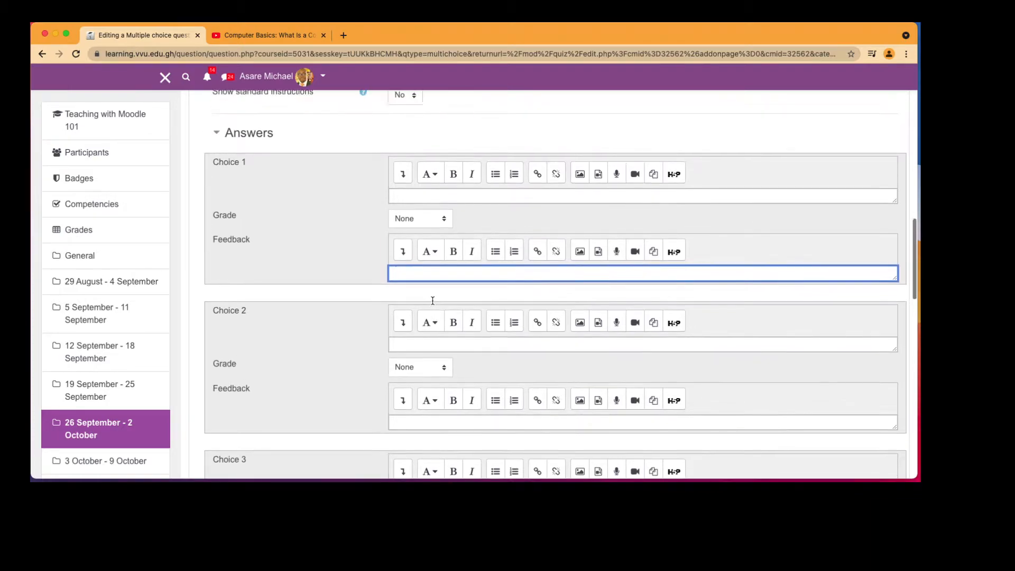
Enter "A device" as the answer for Choice 1 and "A car" for Choice 2
click(419, 196)
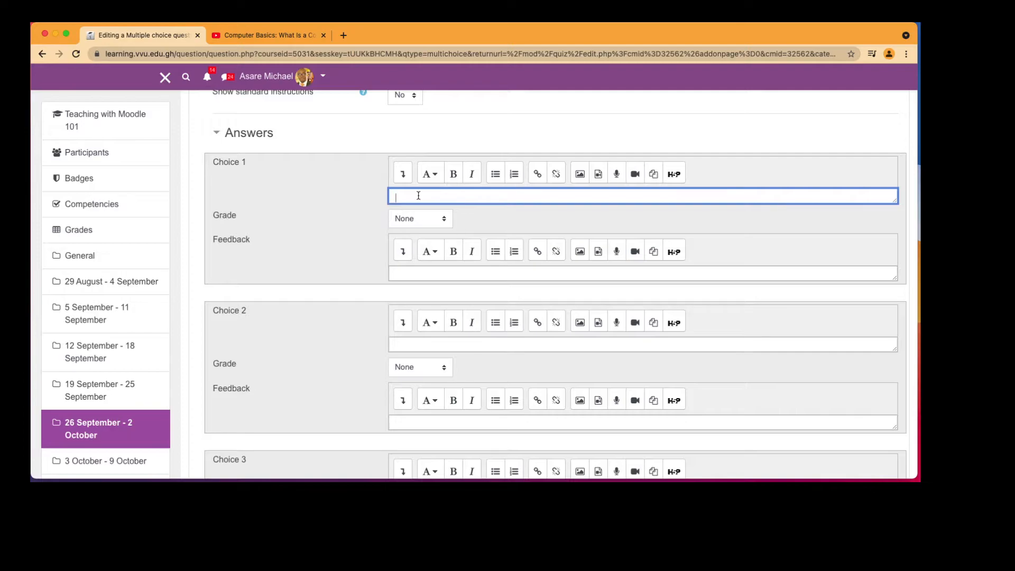
text(A device)
scroll(445, 304, down, 2)
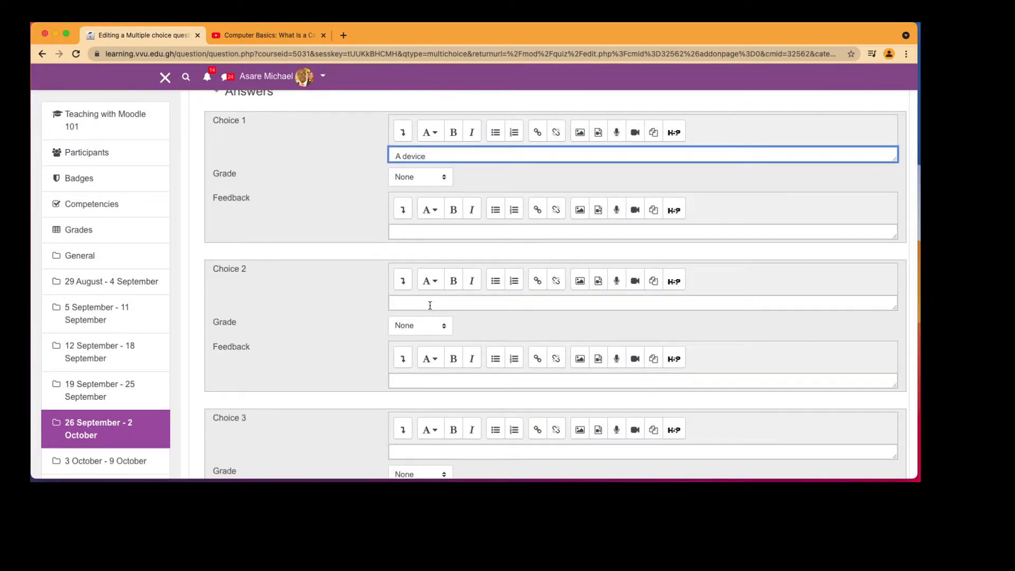
click(430, 305)
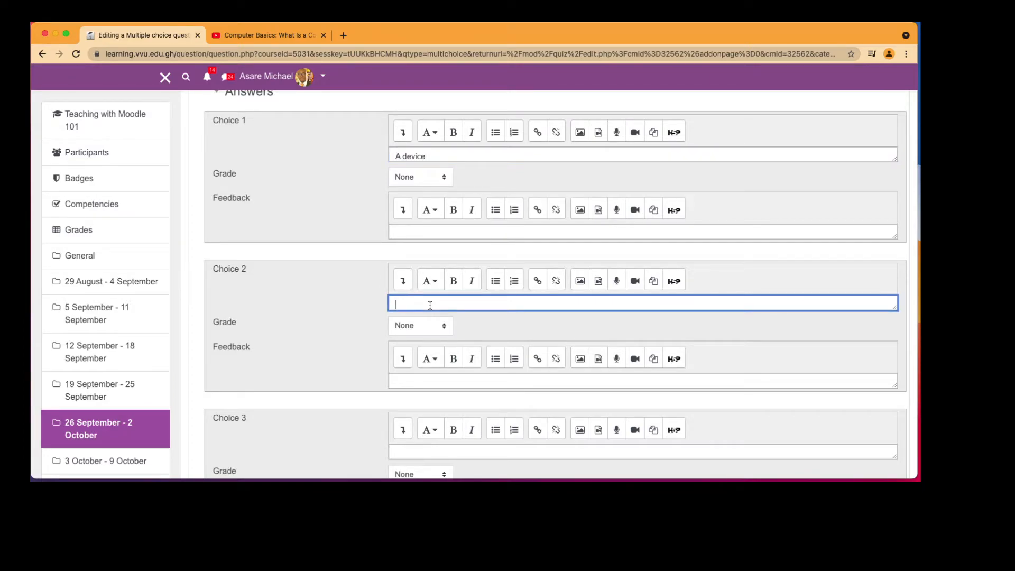
text(A ca)
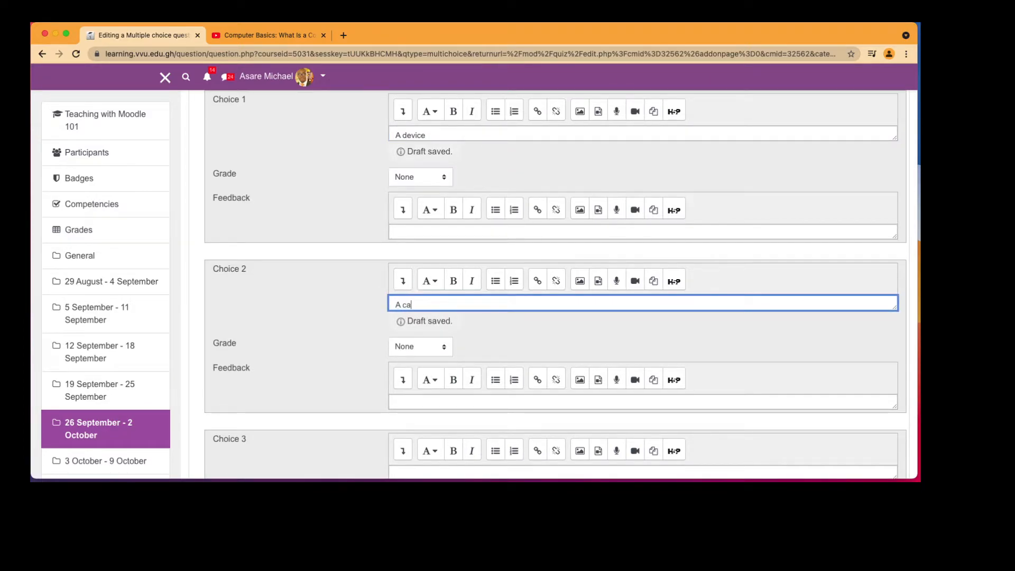
text(r)
key(Return)
Enter "An electronic device that accepts input and gives output" as the answer for Choice 3
scroll(403, 344, down, 3)
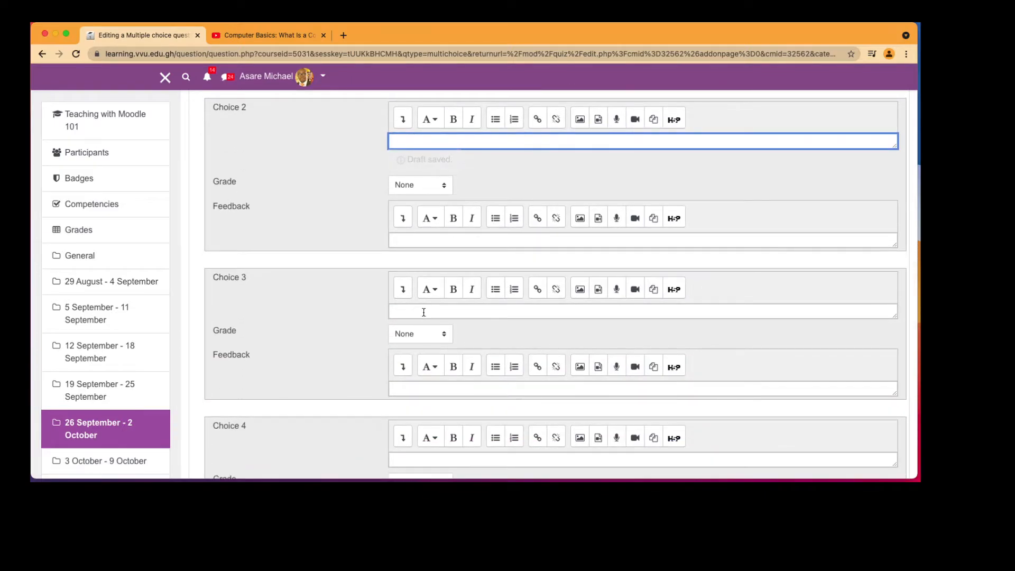
click(423, 312)
text(A)
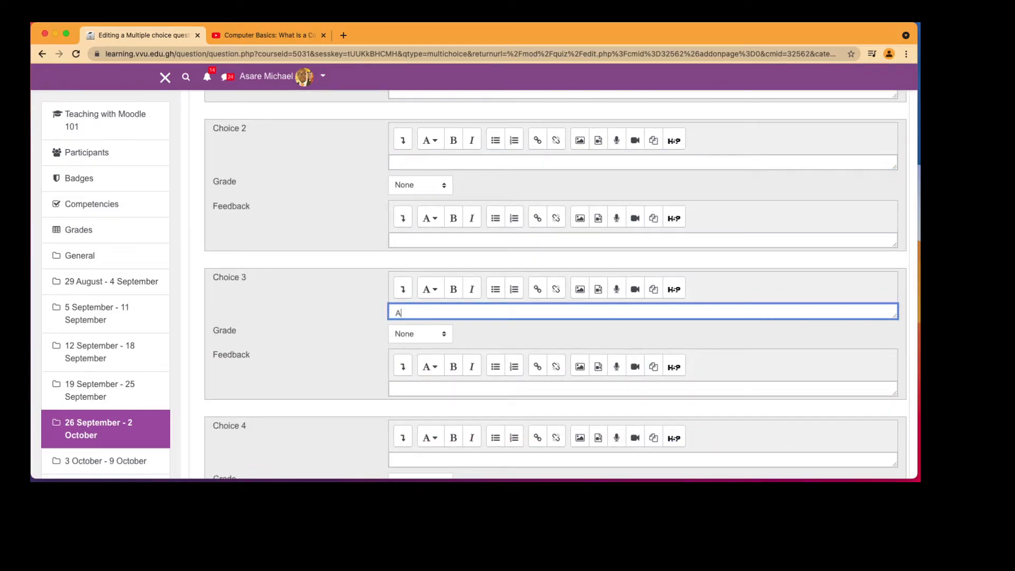
text(n electronic device taht a)
key(BackSpace)
key(BackSpace)
key(BackSpace)
key(BackSpace)
key(BackSpace)
text(hat accepts)
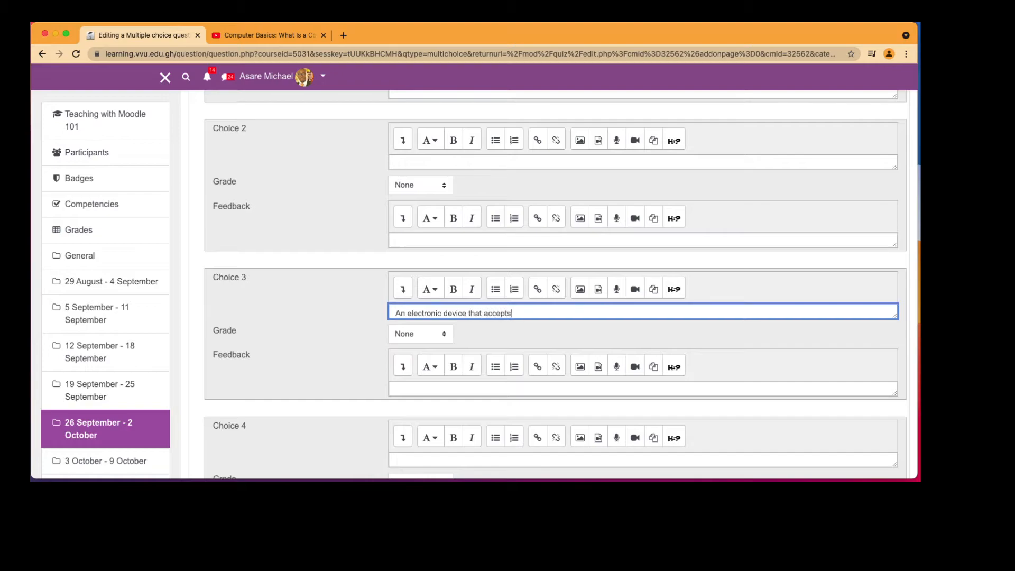
text( input and gives out)
Set the grade of Choice 3 to 100% to make it the correct answer
click(427, 334)
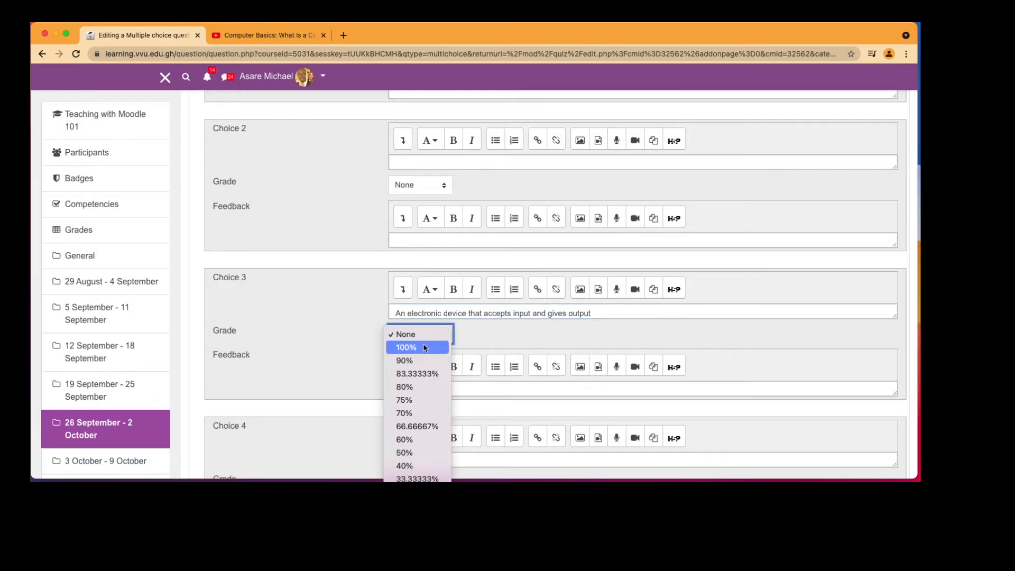
click(425, 348)
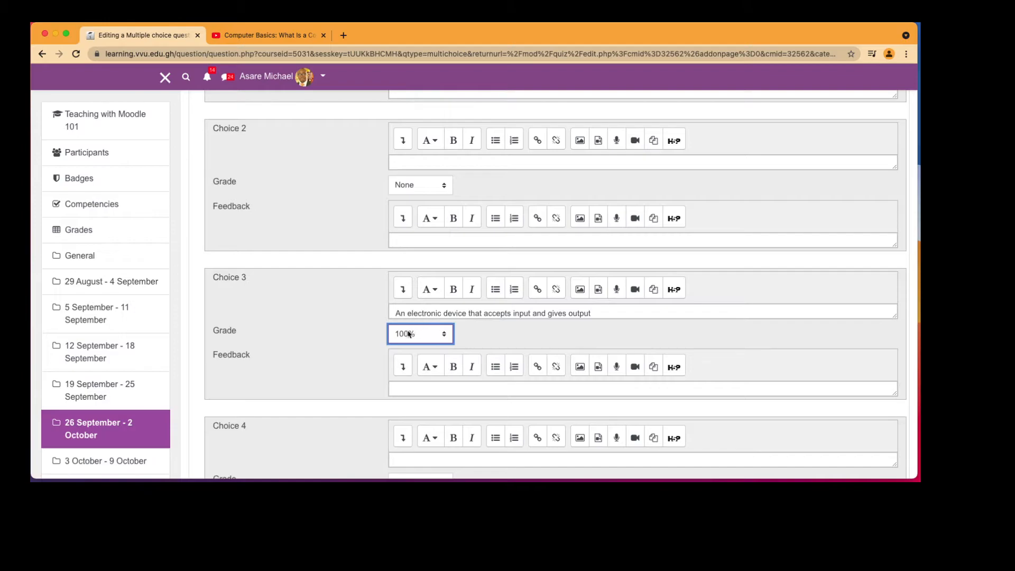
click(434, 313)
double_click(434, 314)
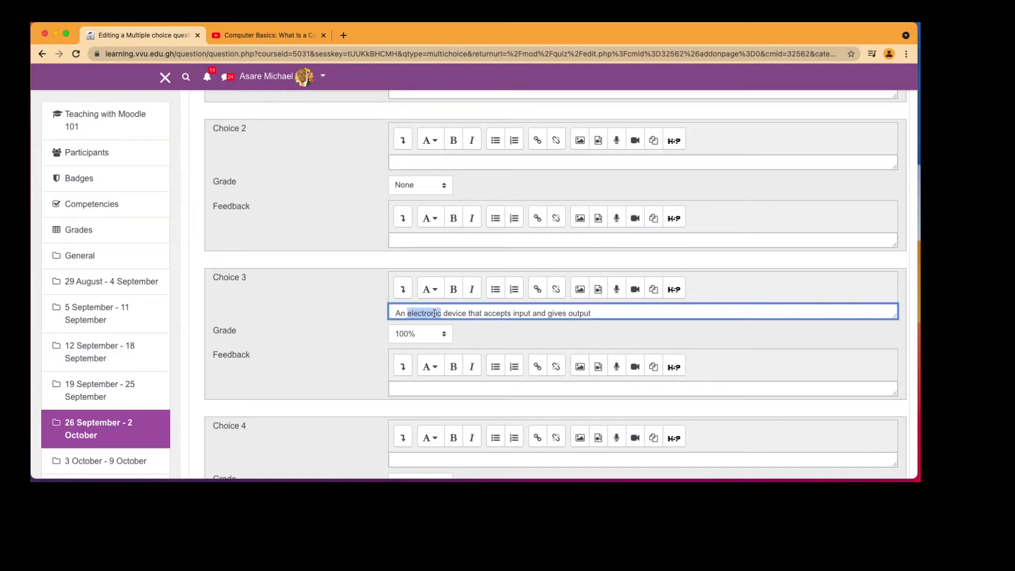
triple_click(435, 314)
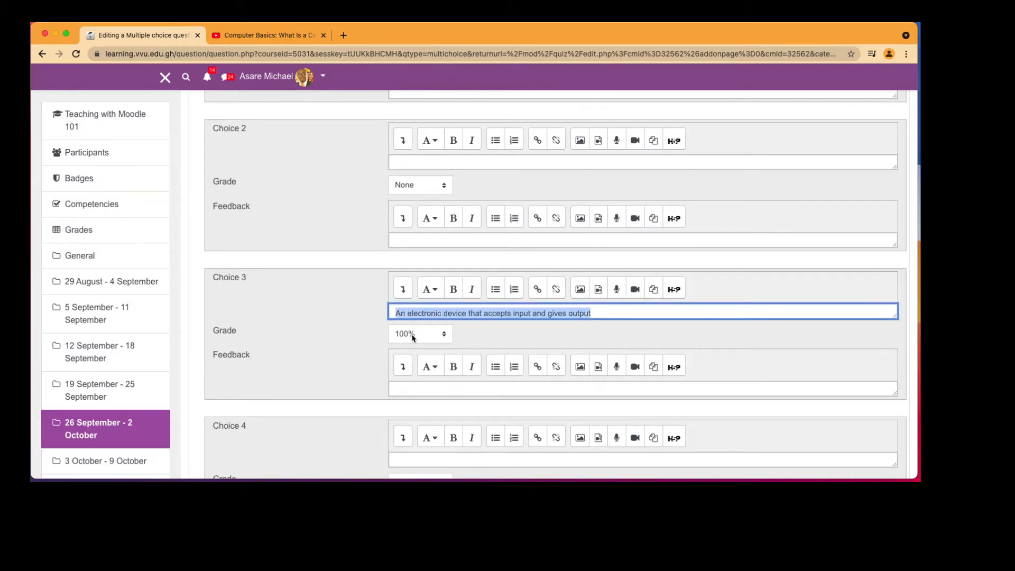
Enter "A dog" as the answer for Choice 4
scroll(413, 339, down, 3)
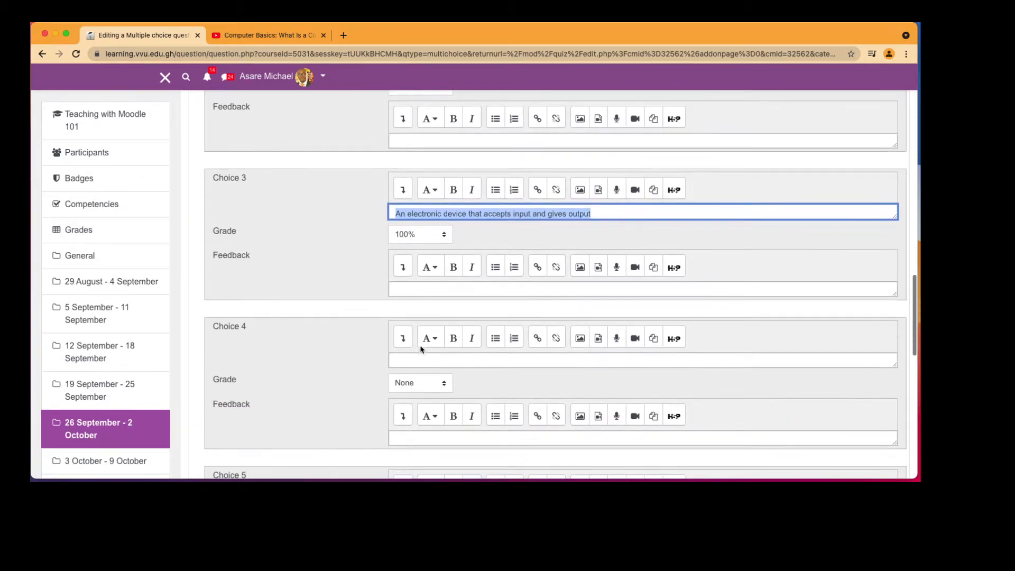
click(426, 362)
text(A dog)
key(BackSpace)
key(BackSpace)
key(BackSpace)
key(BackSpace)
key(BackSpace)
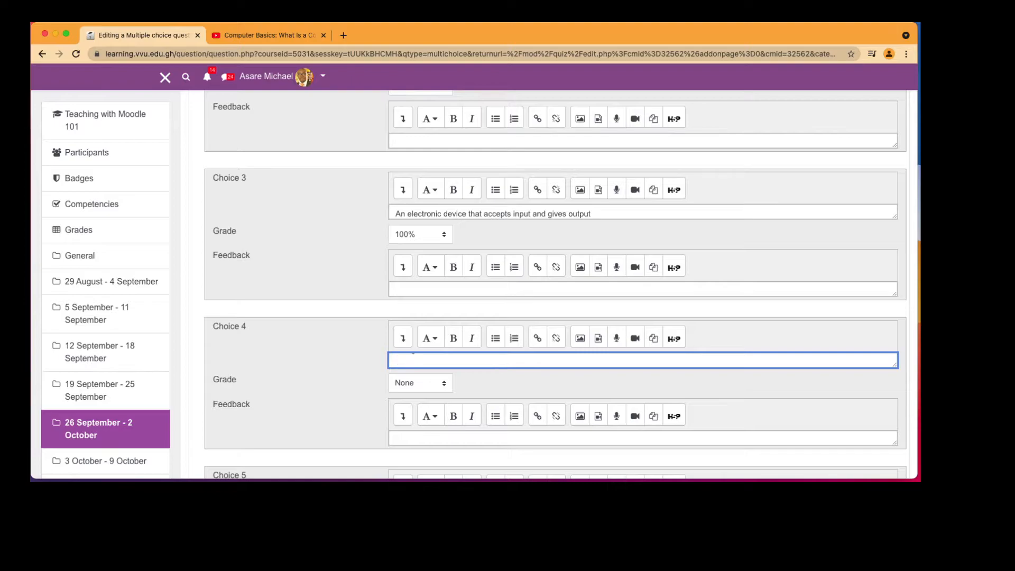
Save the multiple choice question, leaving Choice 5 blank, and return to the quiz editing page
scroll(368, 376, down, 5)
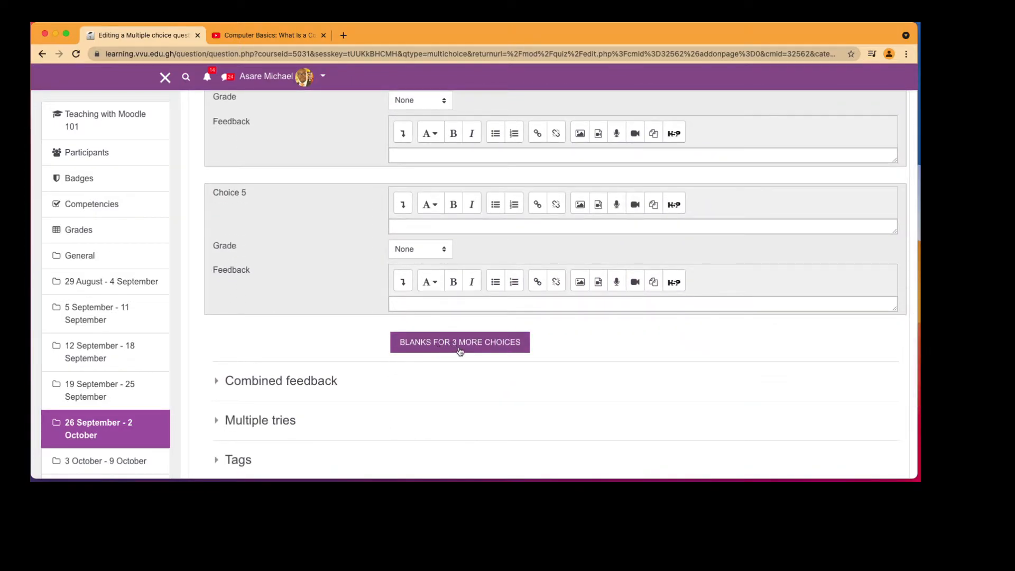
scroll(459, 351, down, 3)
scroll(459, 350, up, 3)
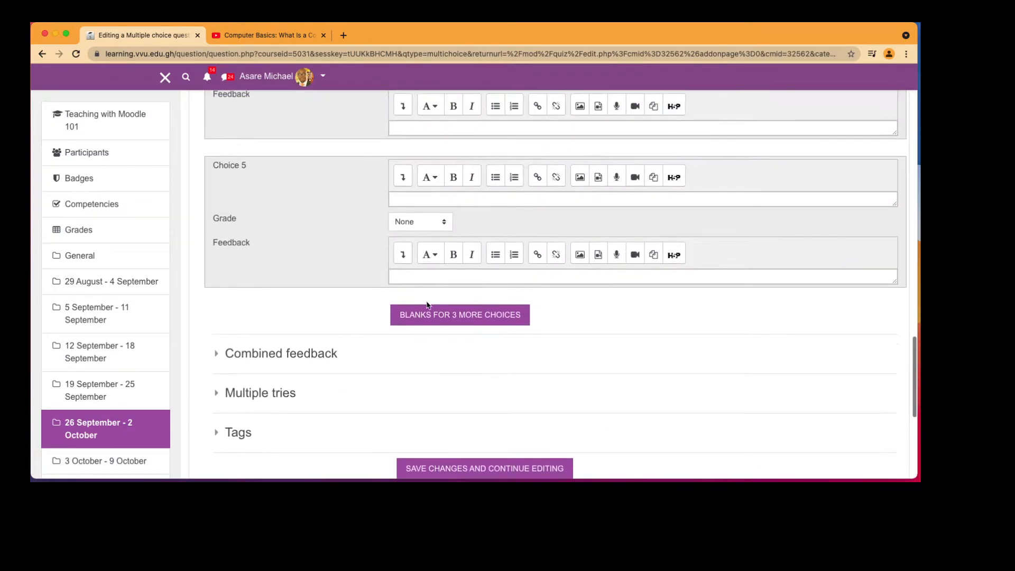
scroll(466, 328, down, 3)
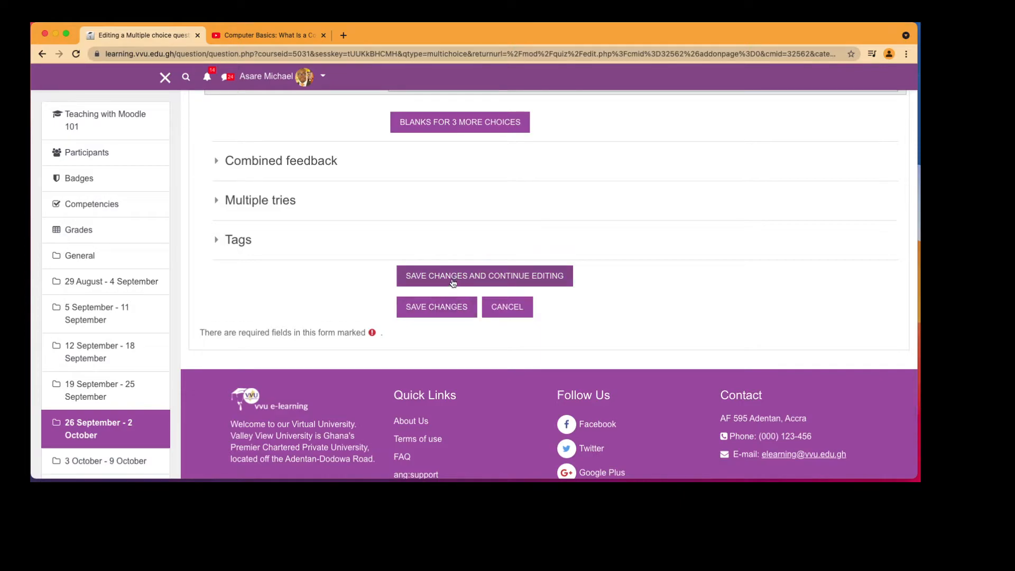
click(445, 308)
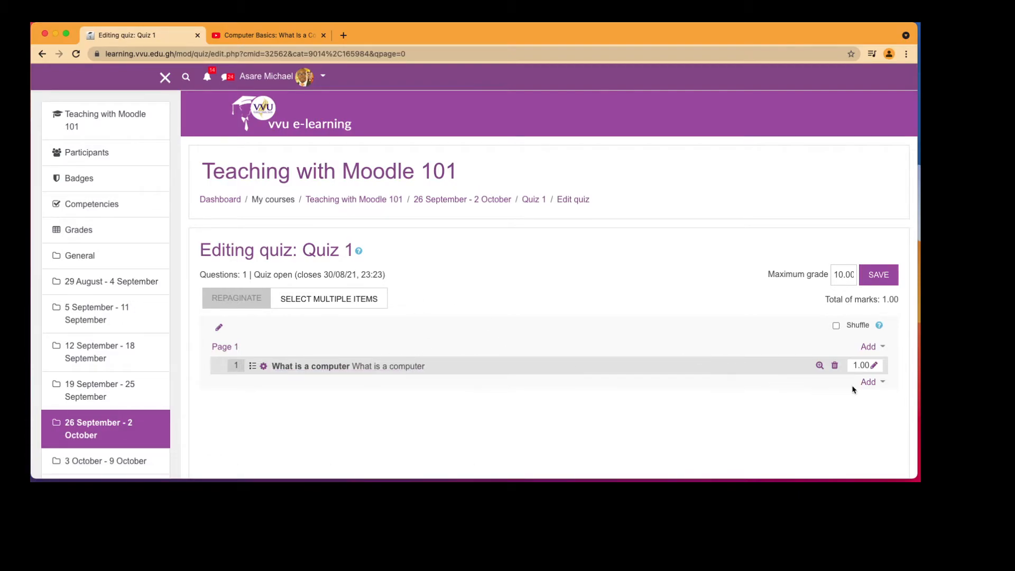
Add a new question of the True/False type below the first question in Quiz 1
click(870, 382)
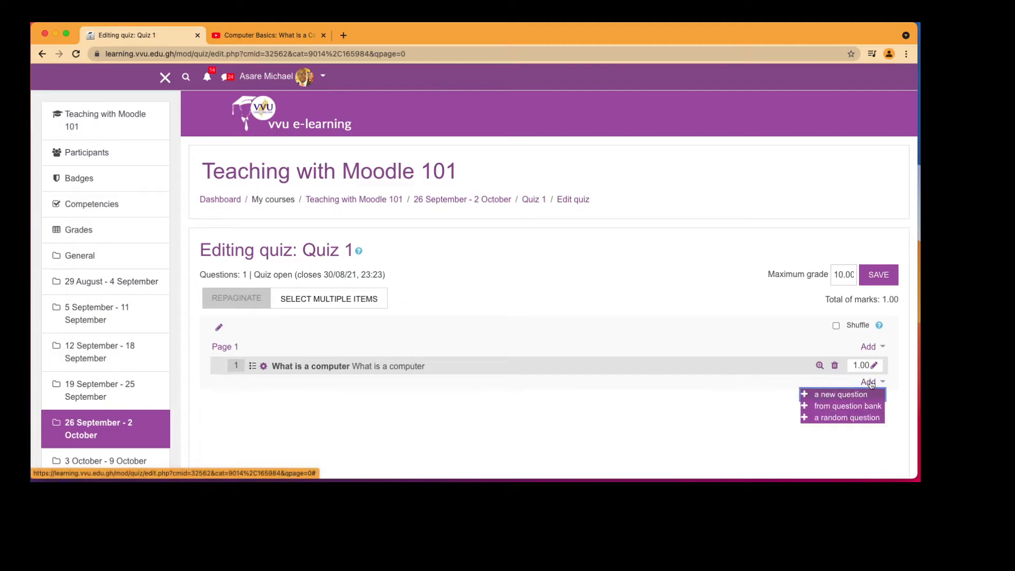
click(841, 395)
click(383, 200)
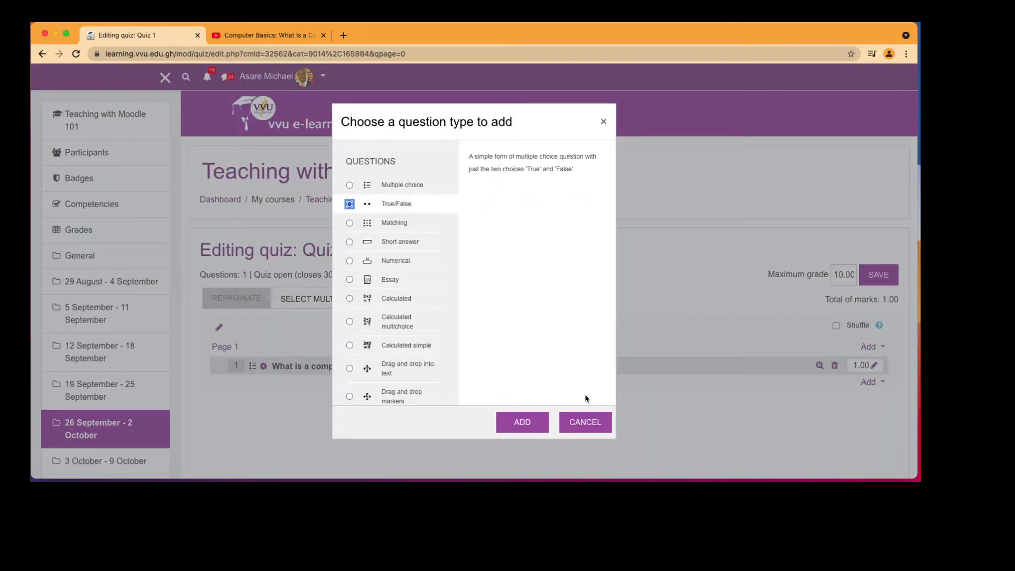
click(545, 415)
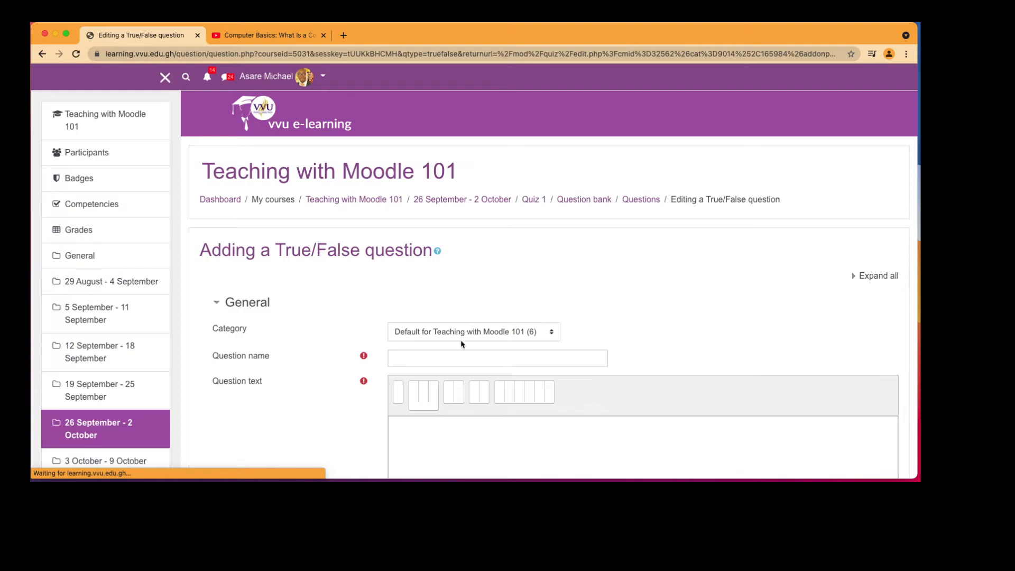
Enter "You need internet to access your Moodle website" as the name of the True/False question
scroll(457, 359, down, 3)
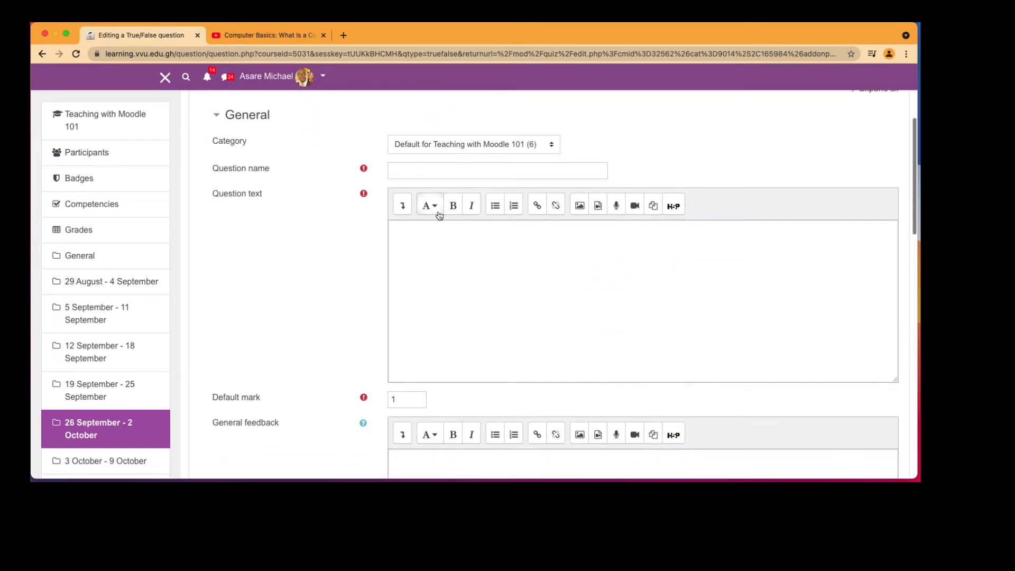
click(433, 171)
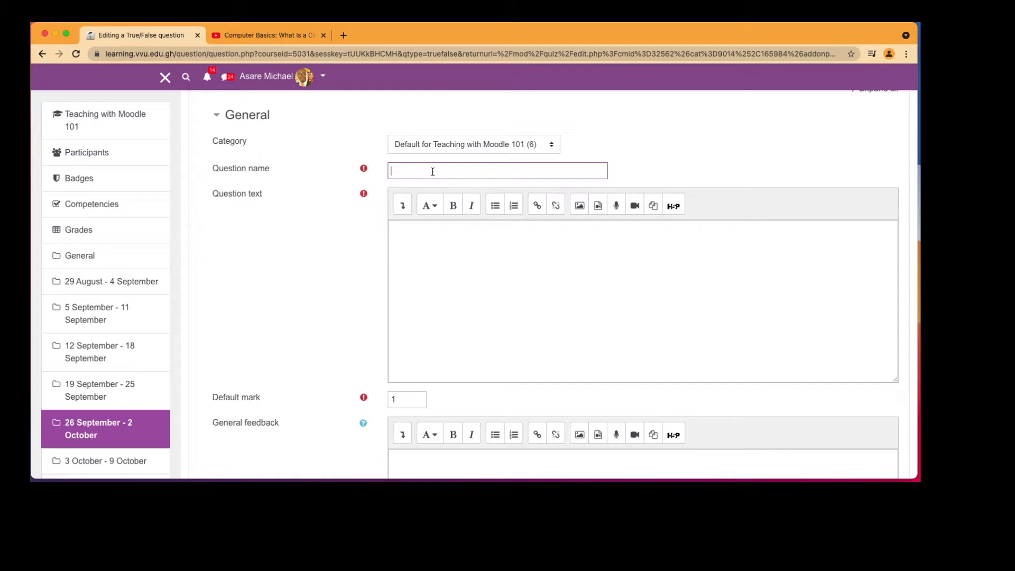
text(You need internet to access your Moodl)
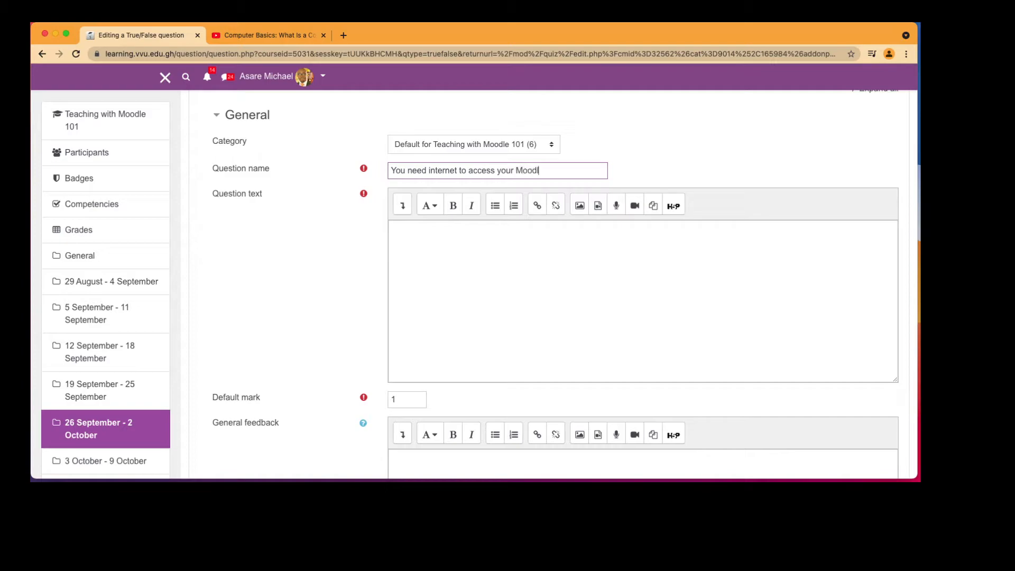
text(e website)
Set the correct answer to True and try to save the True/False question
scroll(433, 208, down, 6)
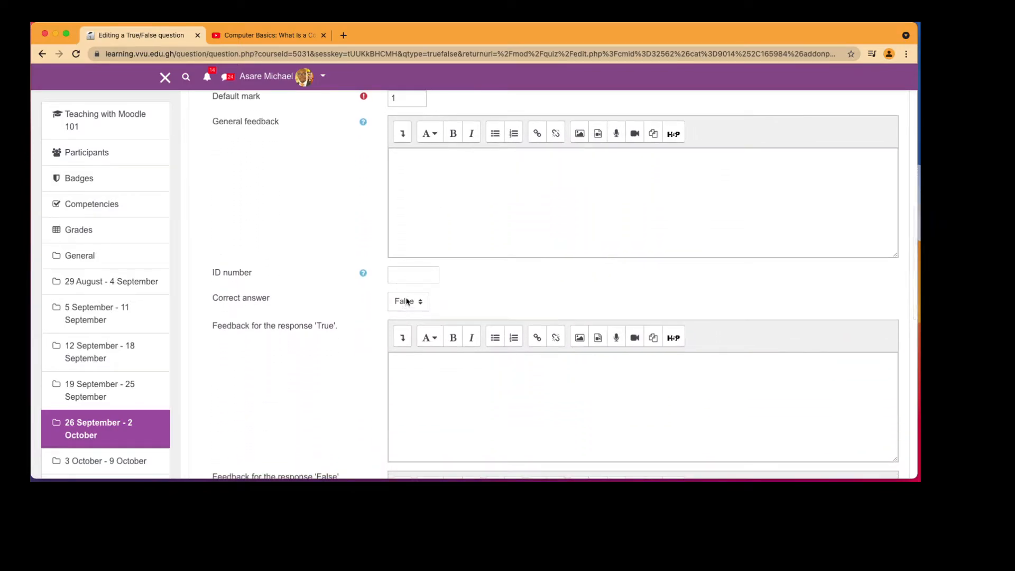
click(411, 302)
click(404, 315)
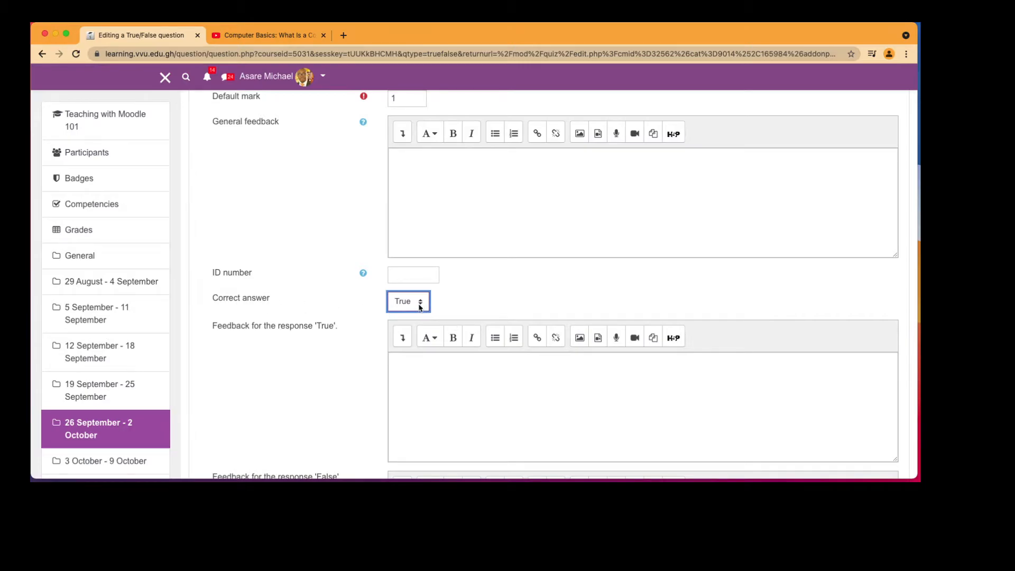
scroll(420, 304, down, 8)
click(443, 332)
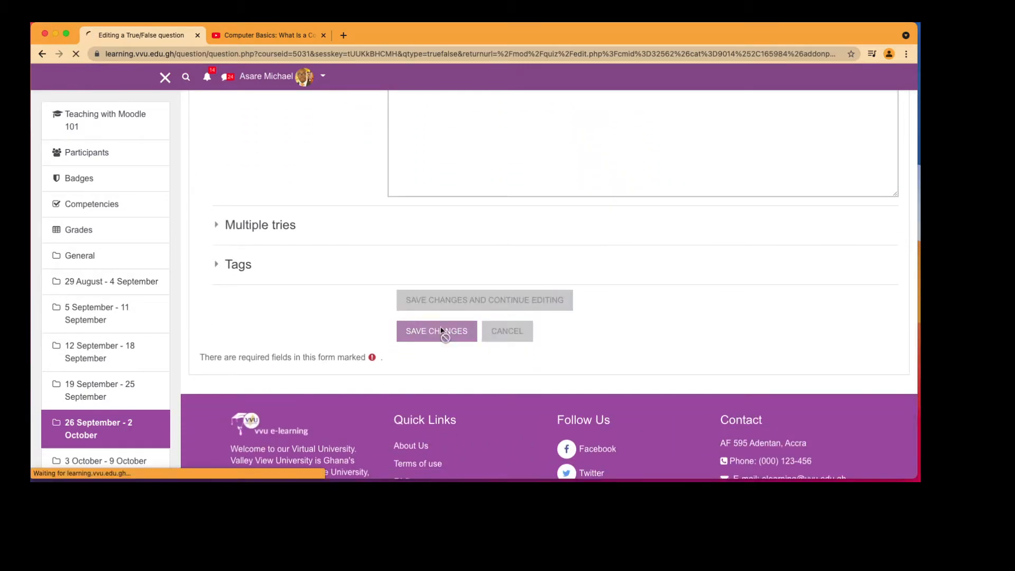
Enter "You need internet to access your Moodle Website" as the question text and save the True/False question
scroll(421, 398, down, 9)
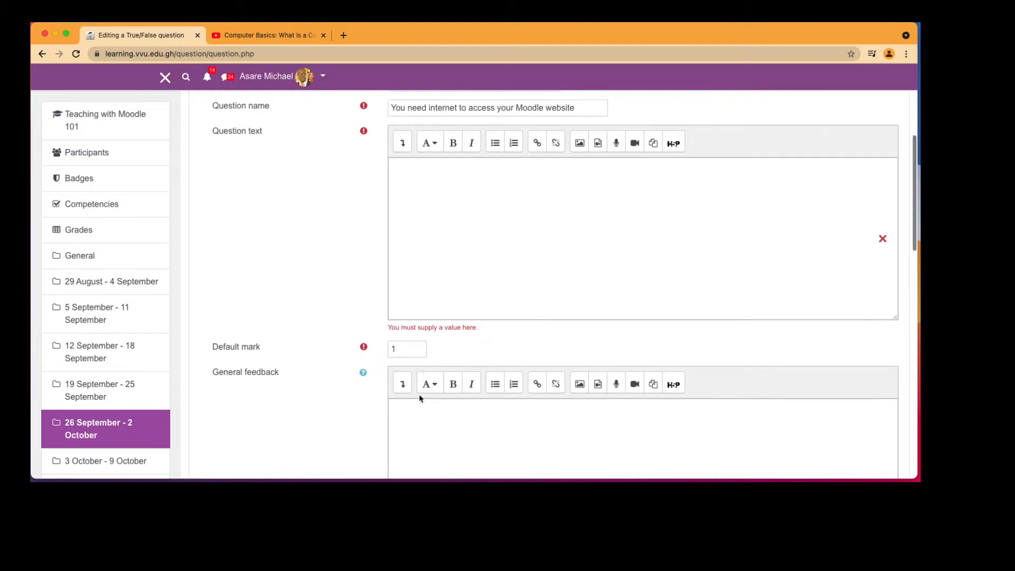
scroll(419, 396, up, 2)
scroll(420, 396, up, 5)
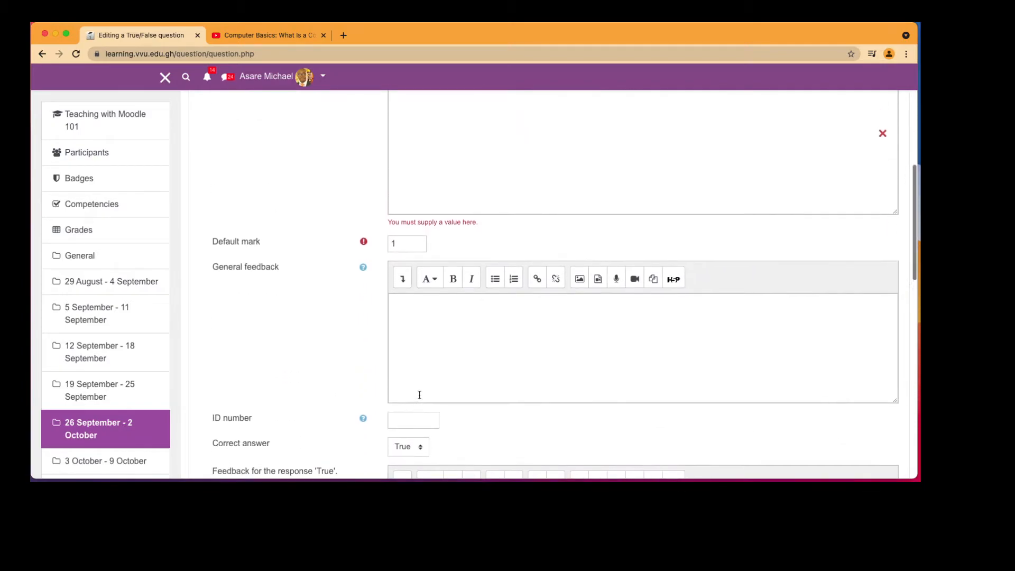
click(456, 323)
text(You need internet access)
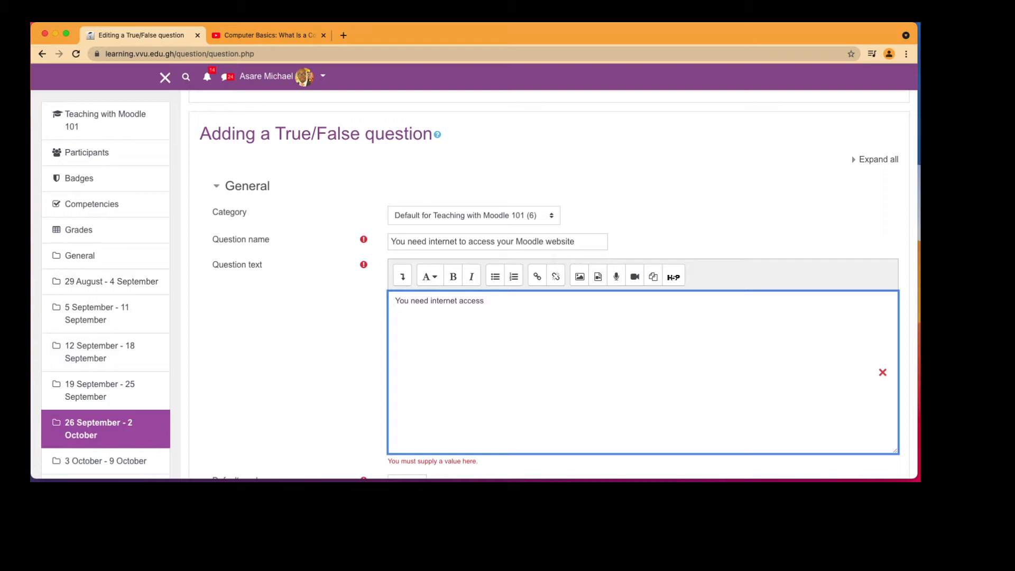
text(to access your moodle)
key(BackSpace)
key(BackSpace)
key(BackSpace)
key(BackSpace)
key(BackSpace)
text(Mooddle Website)
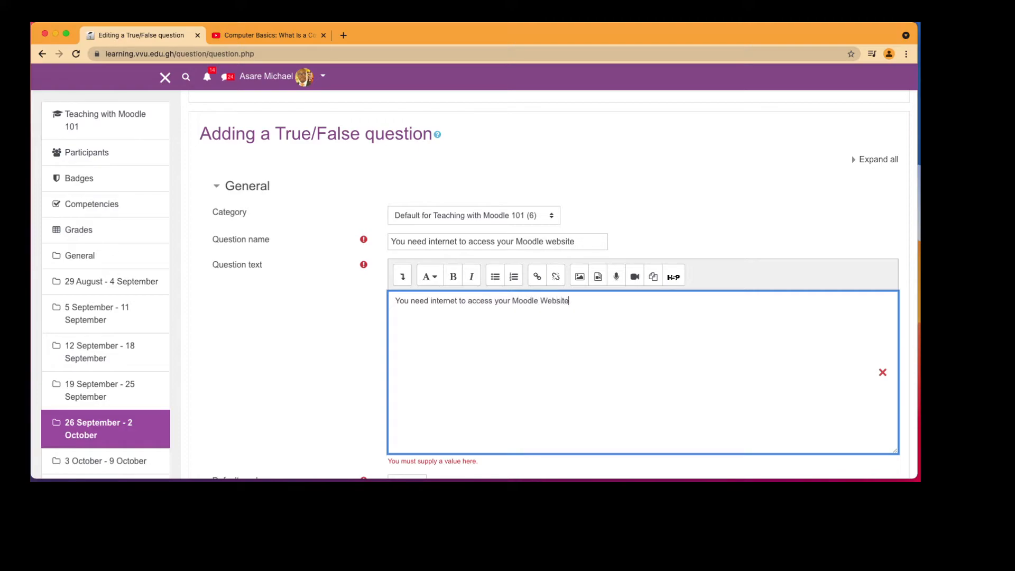
scroll(423, 339, down, 15)
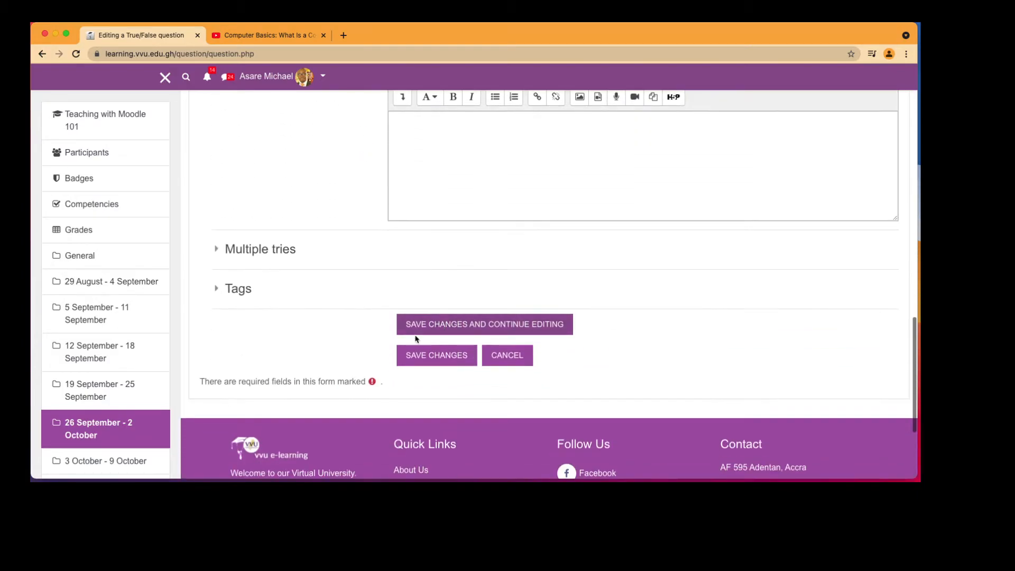
click(437, 359)
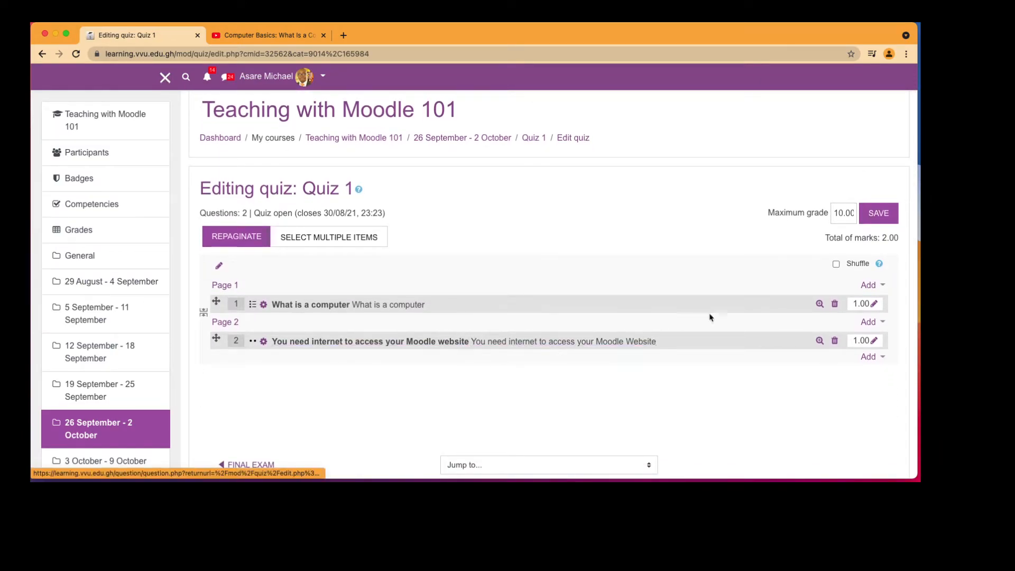
Add a new question of the Matching type after the second question in Quiz 1
click(869, 357)
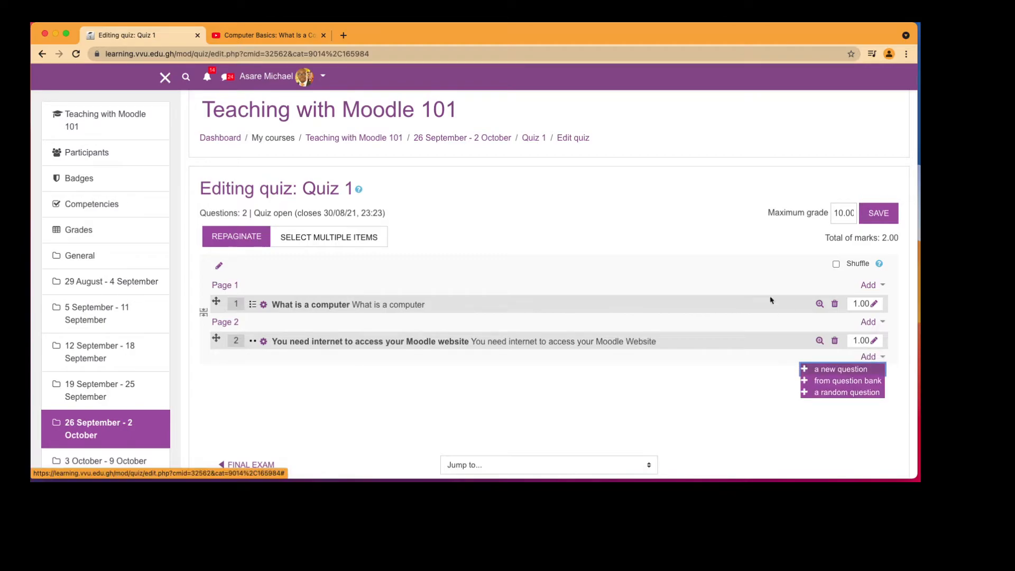
click(834, 371)
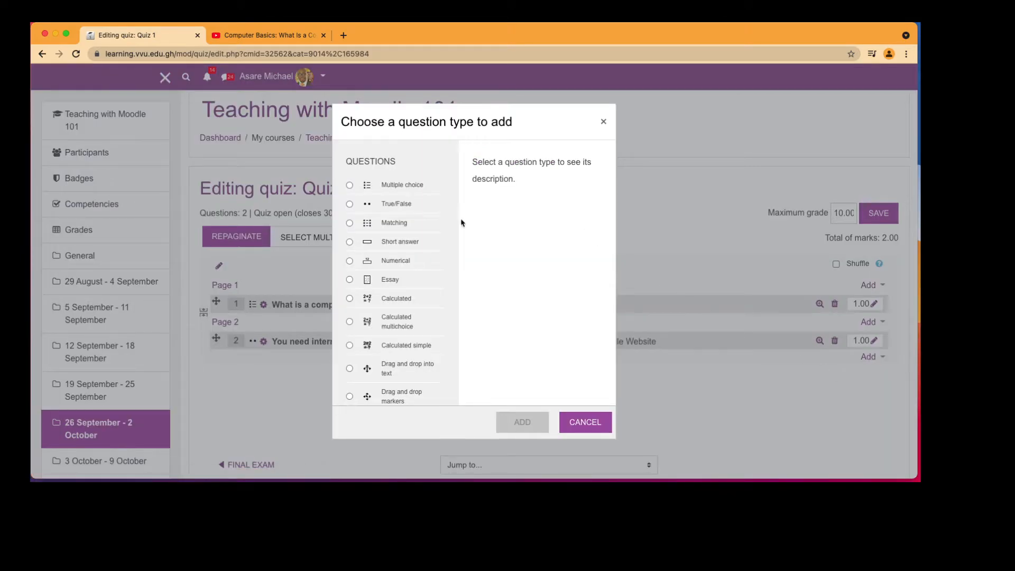
click(402, 223)
click(531, 432)
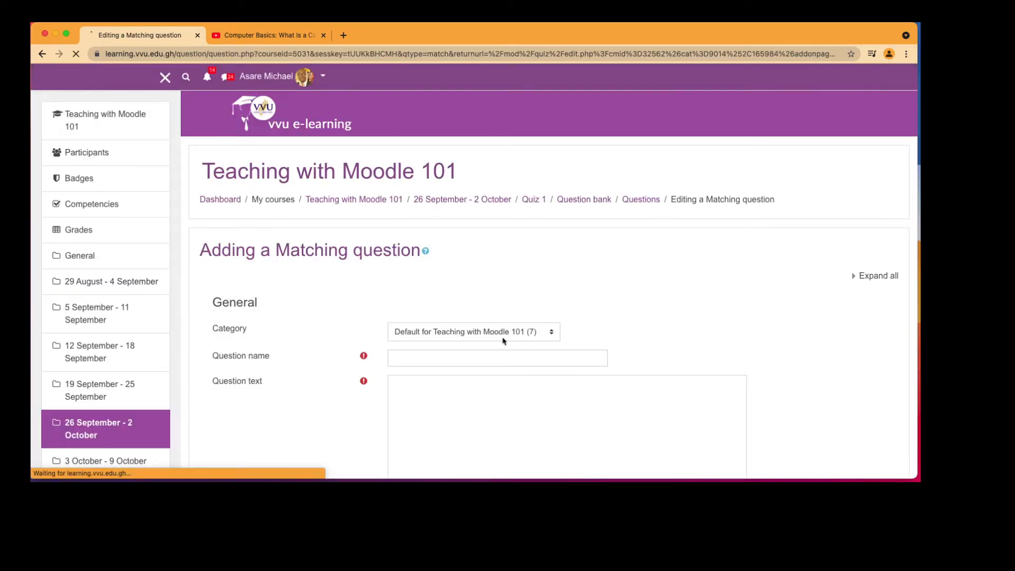
Enter "URL is a ____ address" as the Matching question's name and "URL is a_______address" as its question text
right_click(492, 360)
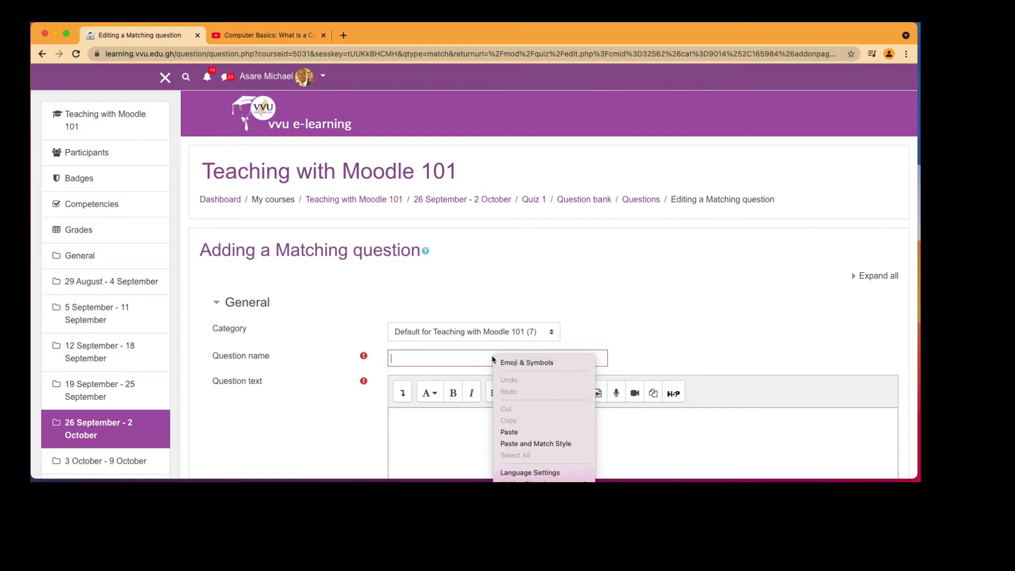
click(468, 360)
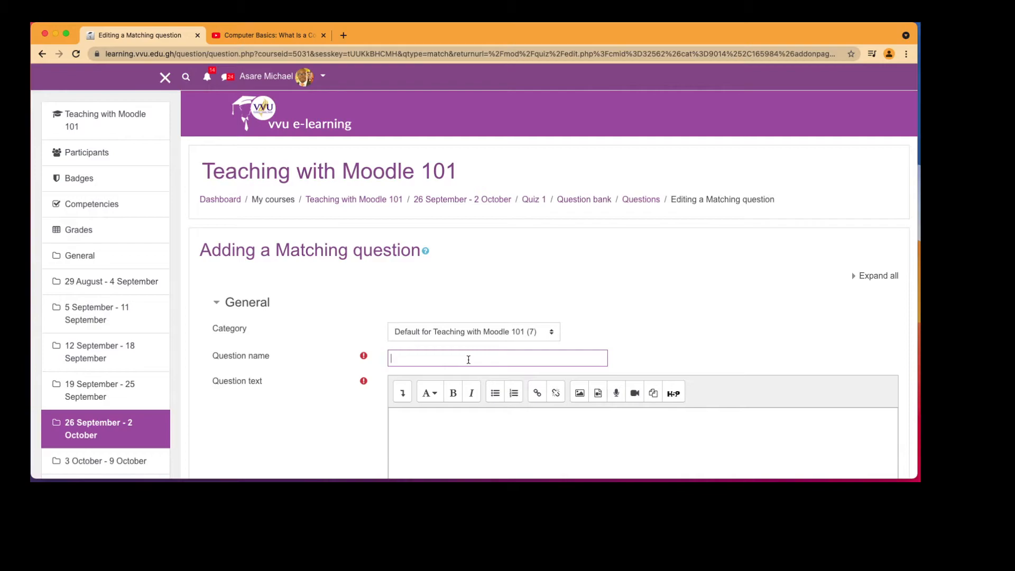
text(URL is a ____ address)
click(454, 418)
text(URL)
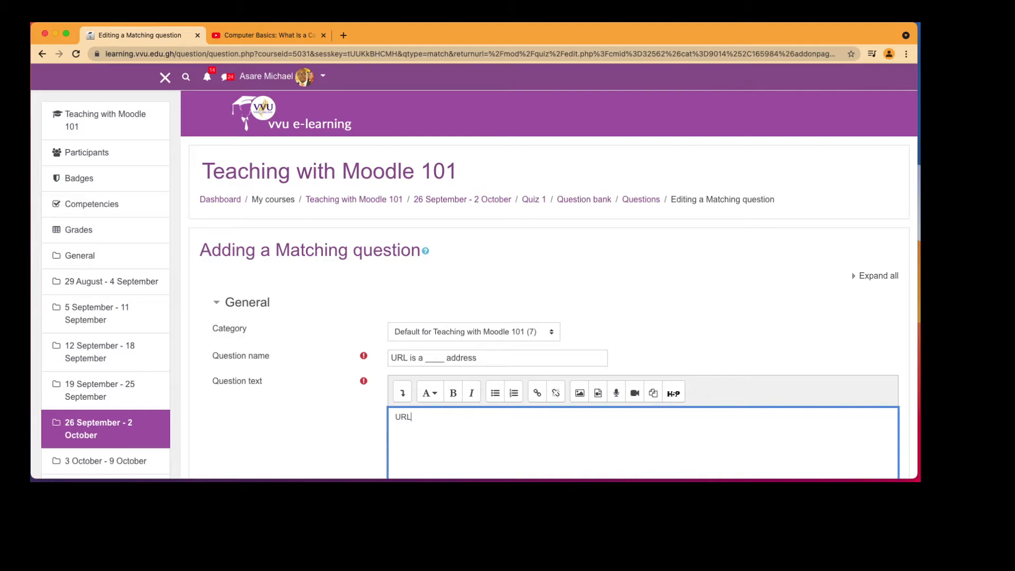
text( is a _______address)
scroll(458, 410, down, 5)
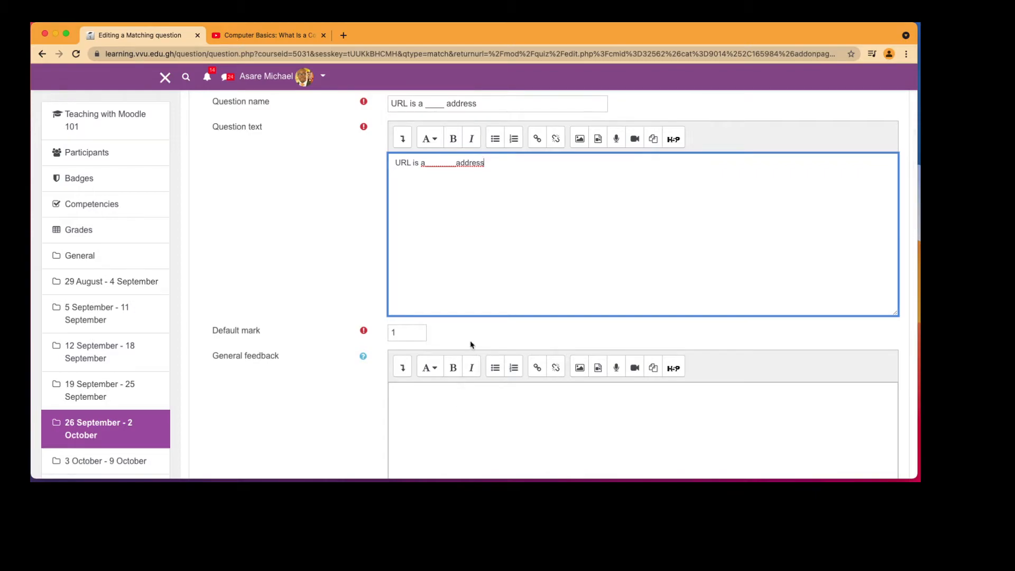
Insert a space before "address" in the question text and enter "website" as the answer to Question 1
click(453, 162)
scroll(455, 272, down, 5)
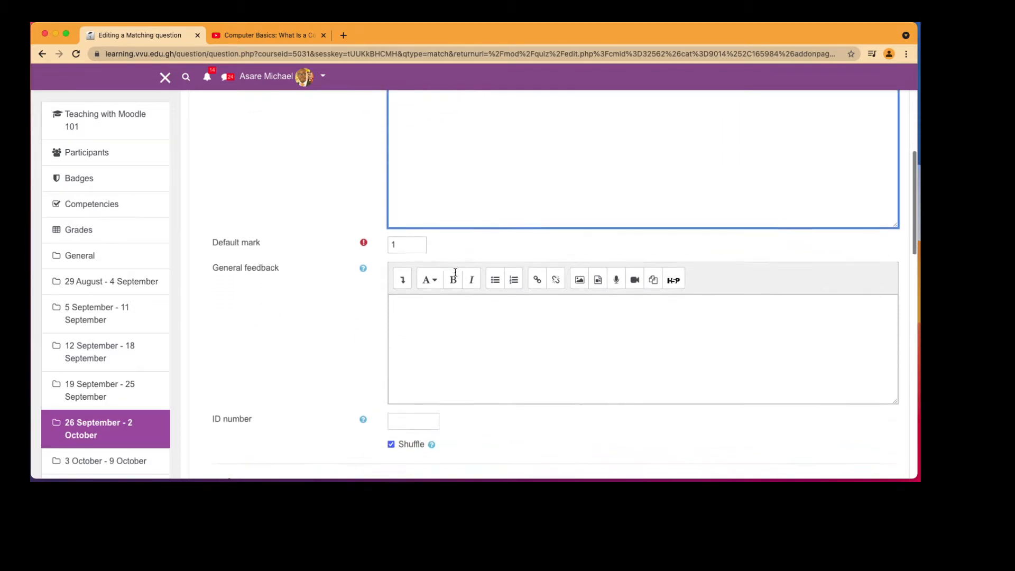
scroll(455, 275, down, 3)
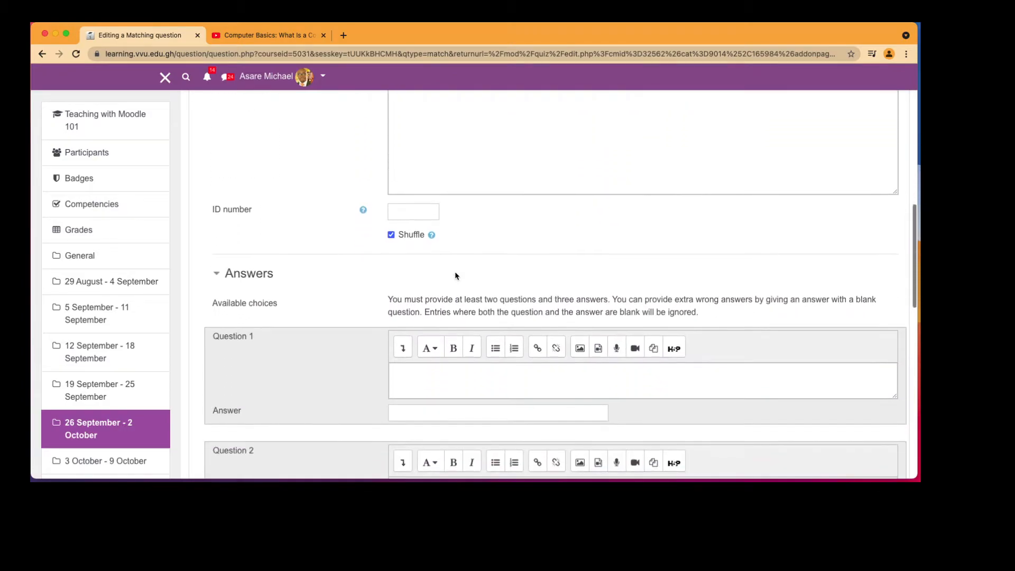
scroll(456, 275, down, 1)
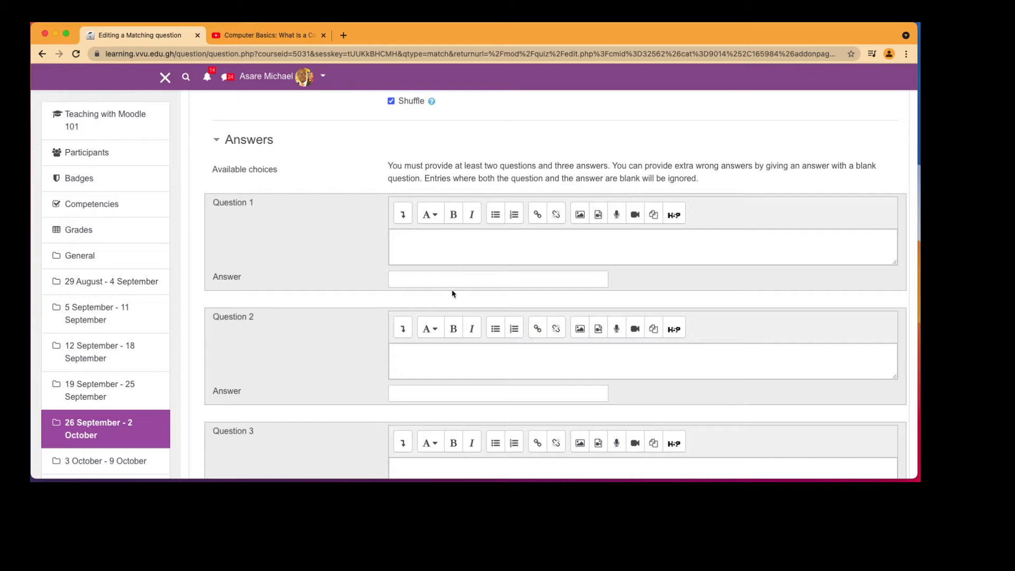
scroll(453, 290, down, 1)
click(429, 235)
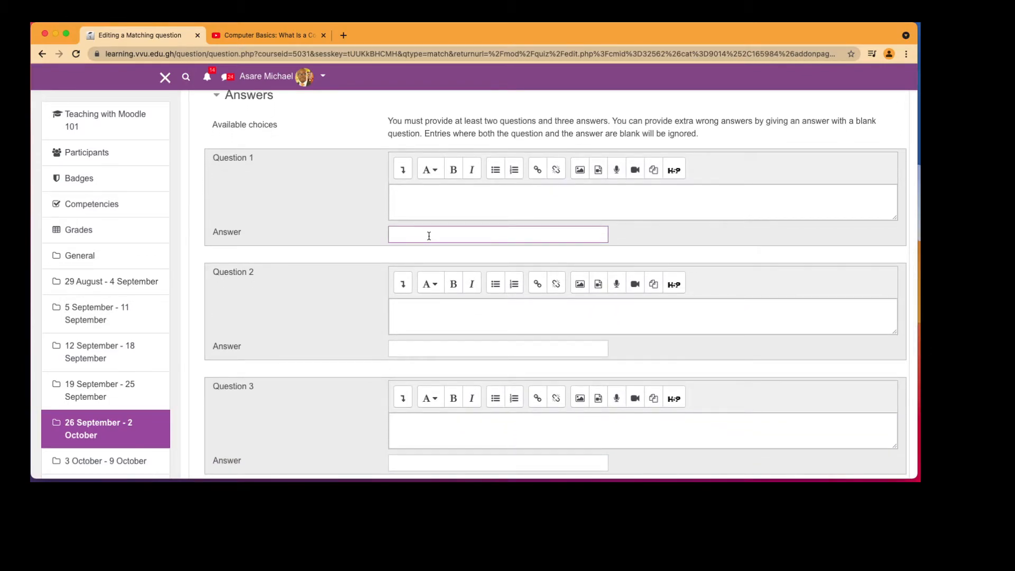
text(website)
scroll(429, 236, down, 3)
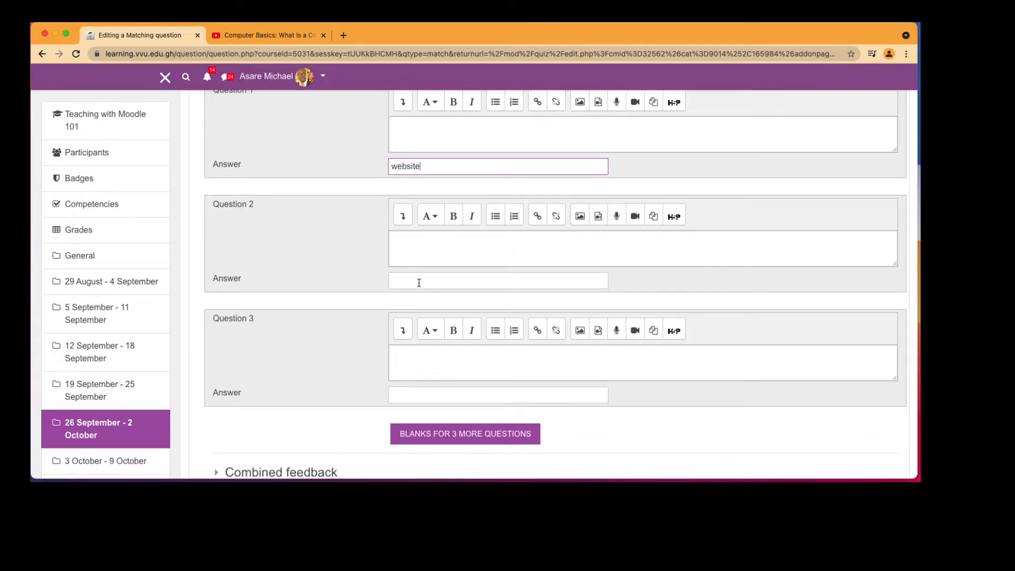
scroll(421, 280, up, 3)
scroll(423, 282, up, 2)
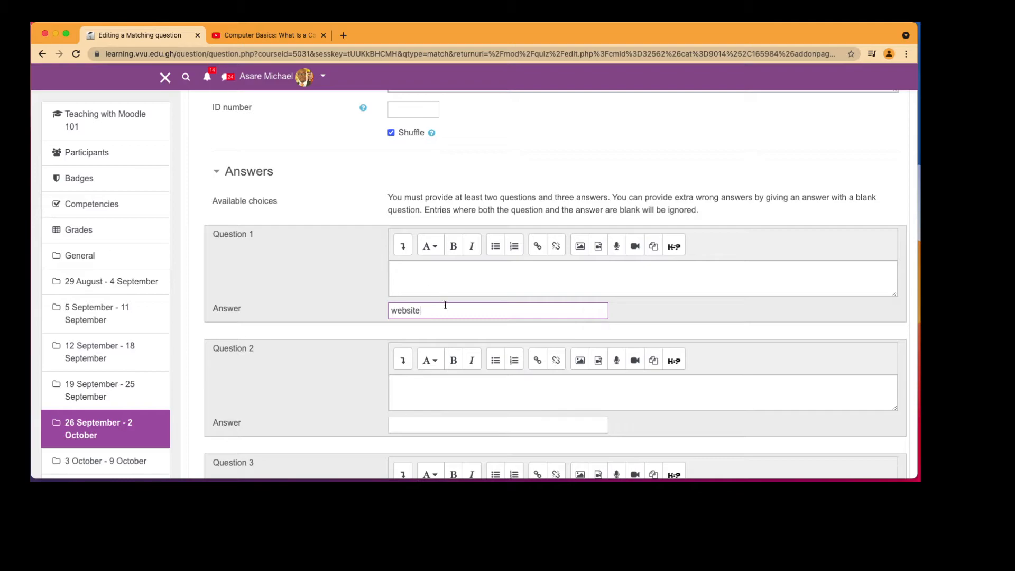
Try to save the Matching question with only the first answer filled in
scroll(445, 305, down, 3)
scroll(445, 305, down, 4)
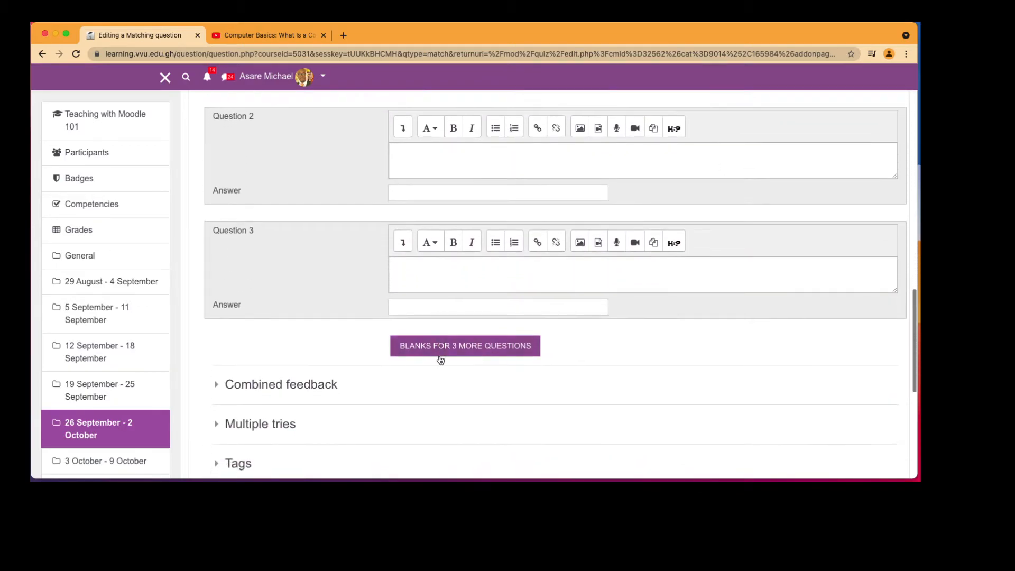
scroll(444, 356, down, 5)
click(436, 390)
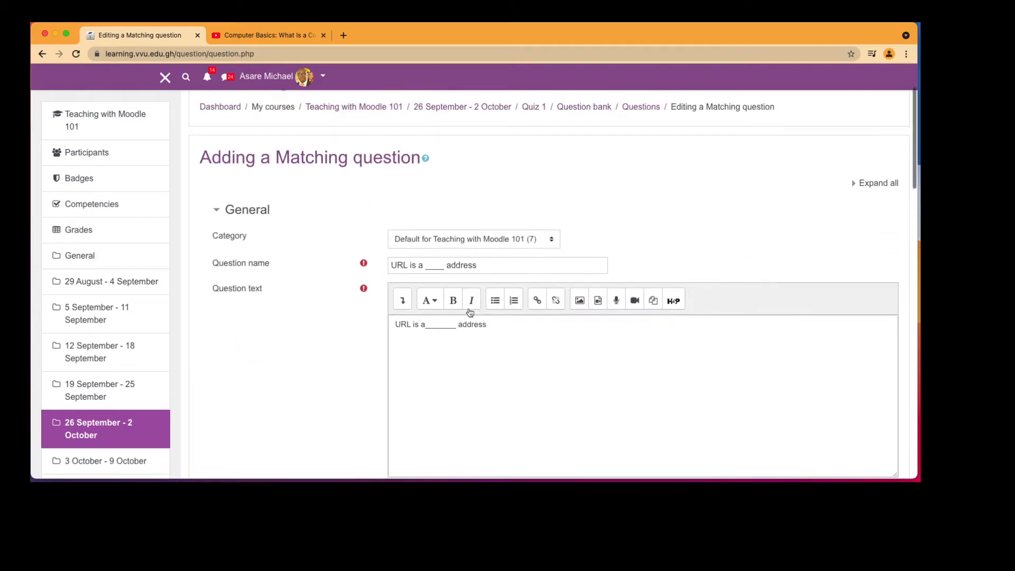
Review the Matching question form and its Answers section for the entries that are still required
scroll(470, 312, down, 6)
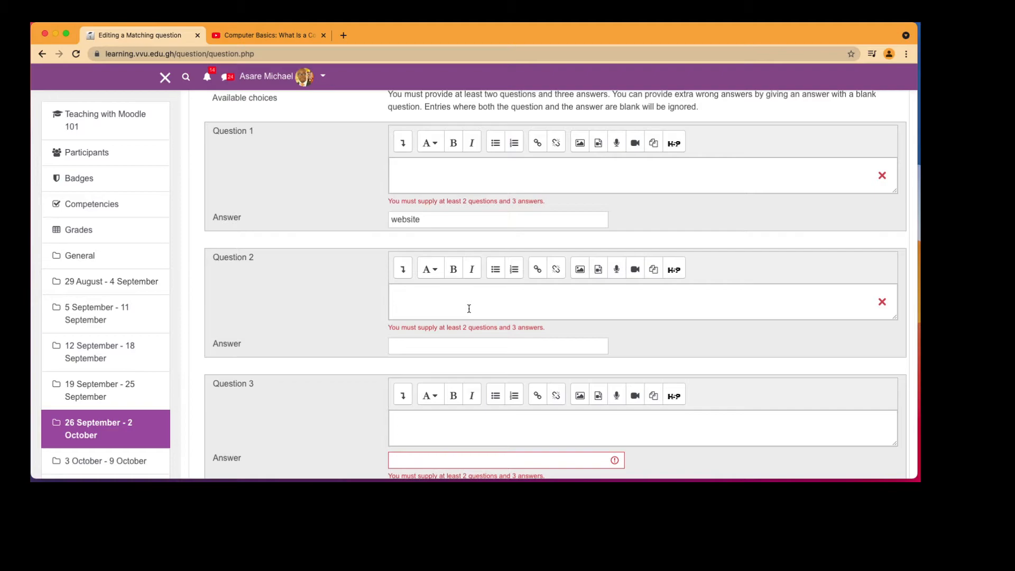
scroll(469, 309, up, 9)
scroll(470, 312, up, 5)
scroll(469, 310, down, 3)
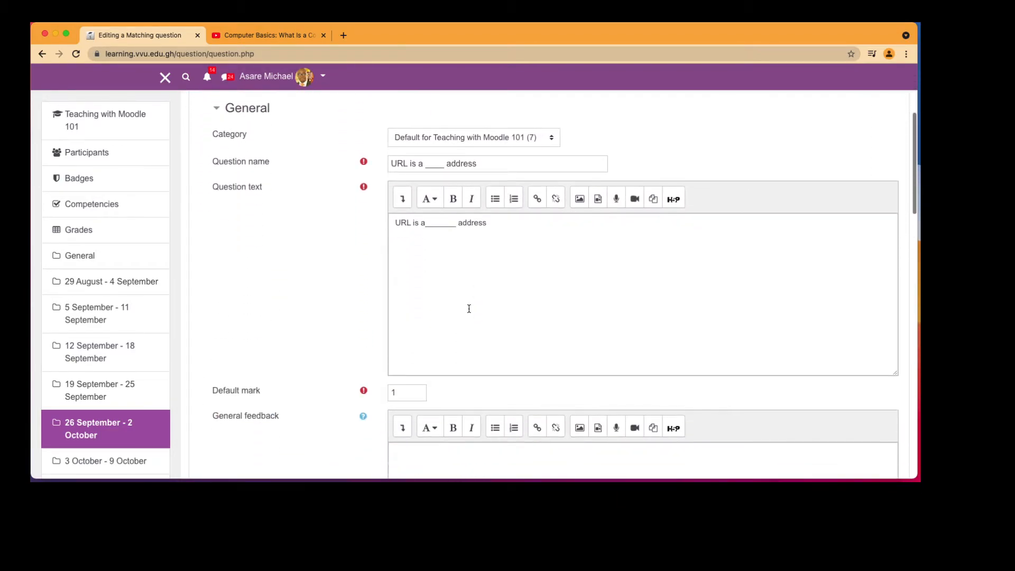
scroll(469, 309, down, 3)
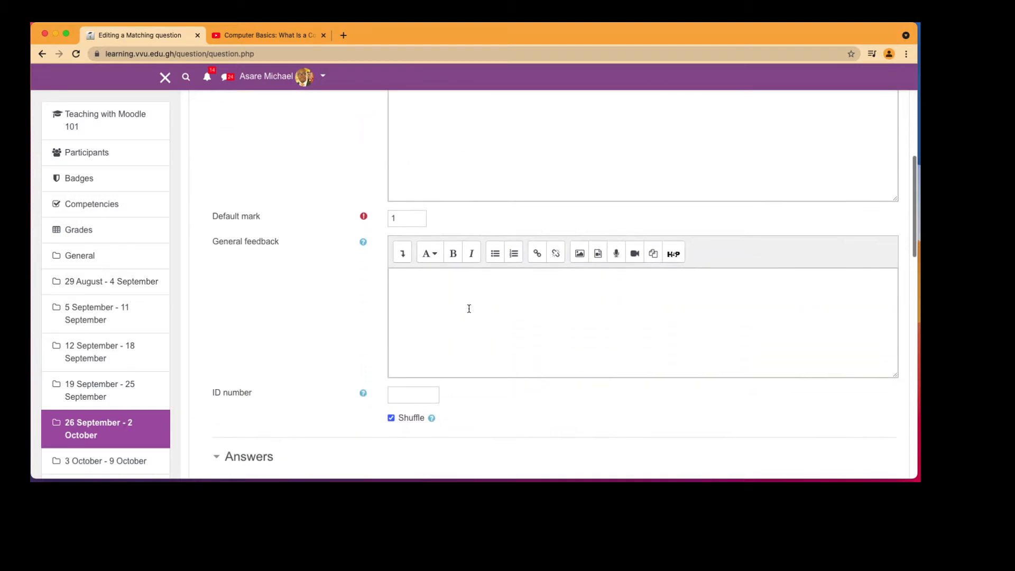
scroll(469, 309, down, 2)
scroll(469, 311, up, 1)
scroll(469, 311, down, 3)
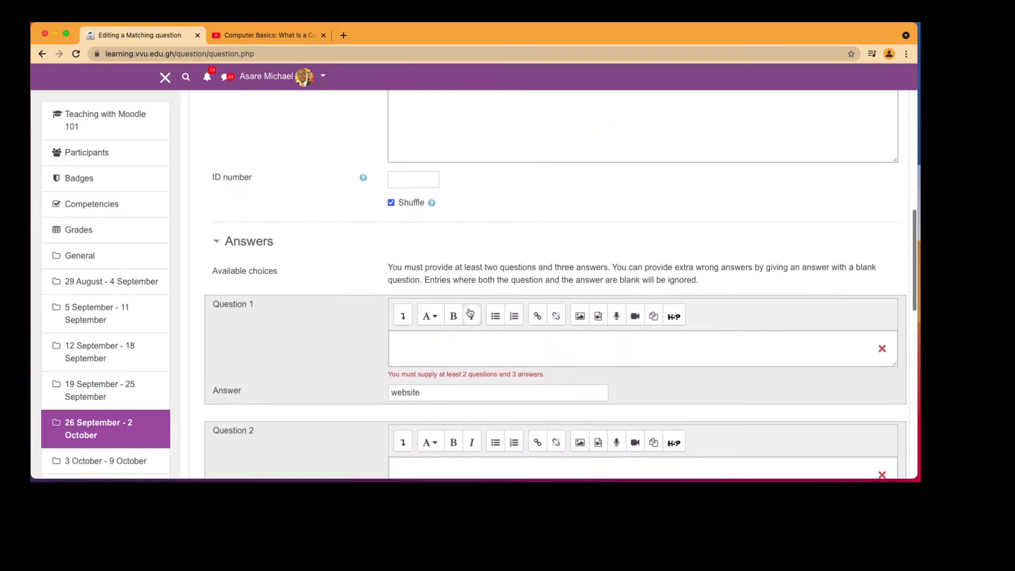
scroll(470, 312, down, 2)
scroll(469, 308, up, 10)
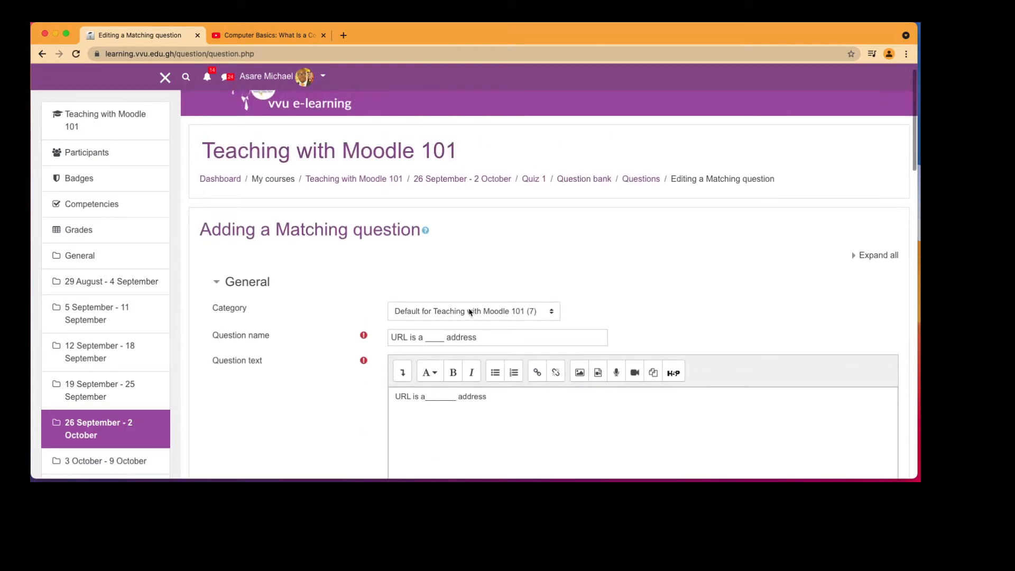
scroll(453, 413, down, 7)
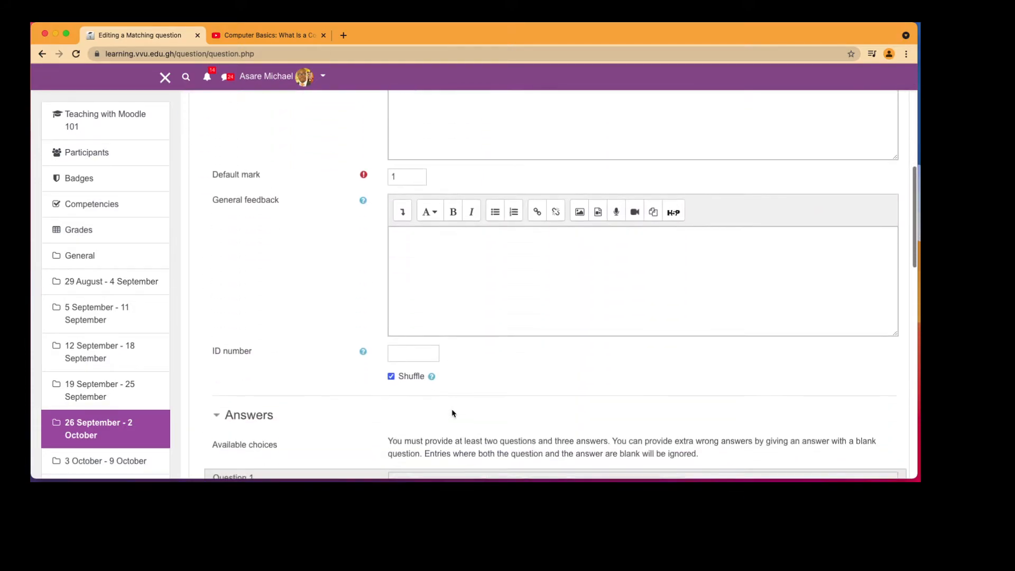
scroll(452, 413, down, 3)
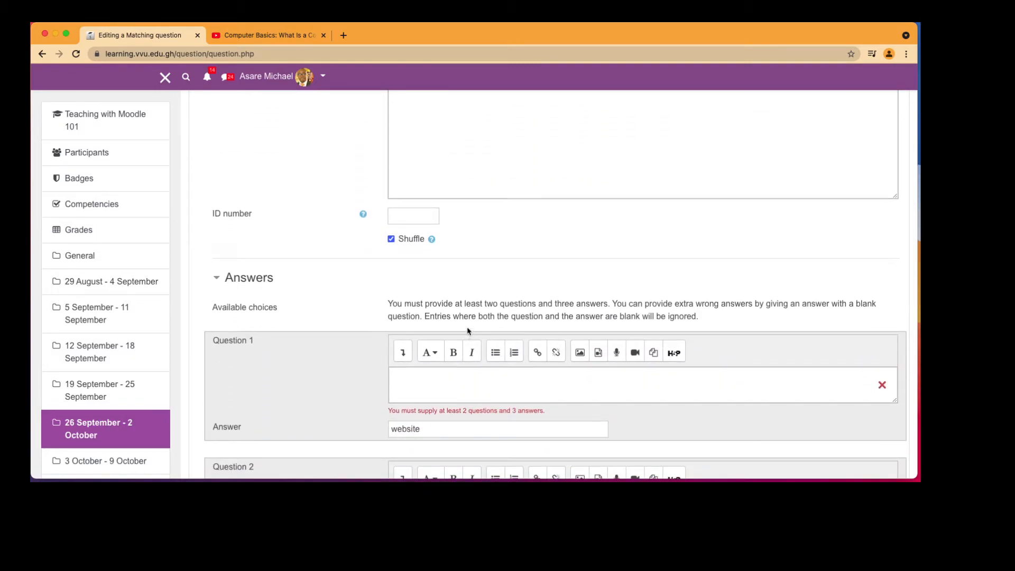
Enter "A _______ is an electronic device" as Question 1 of the Matching question and replace its answer with "Computer"
click(459, 387)
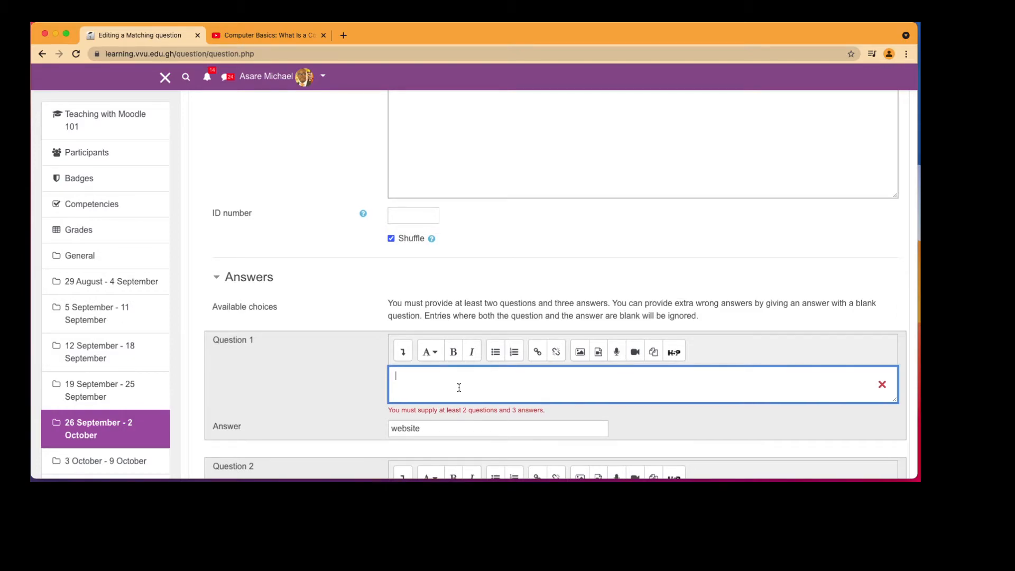
scroll(459, 388, down, 3)
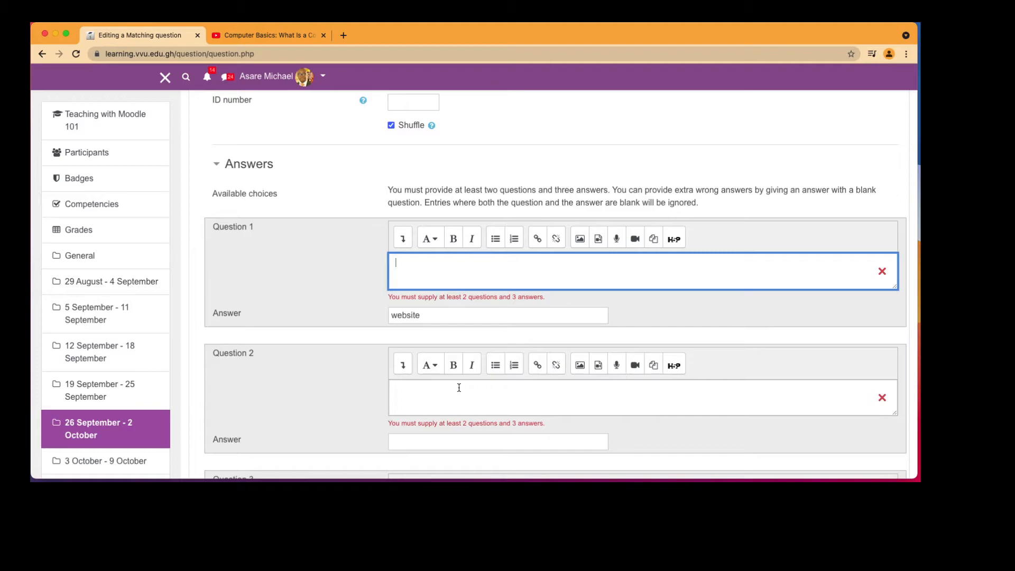
text(A)
text(computer)
key(BackSpace)
key(BackSpace)
key(BackSpace)
key(BackSpace)
key(BackSpace)
key(BackSpace)
key(BackSpace)
key(BackSpace)
key(BackSpace)
text(_______ is an electronic device)
double_click(409, 316)
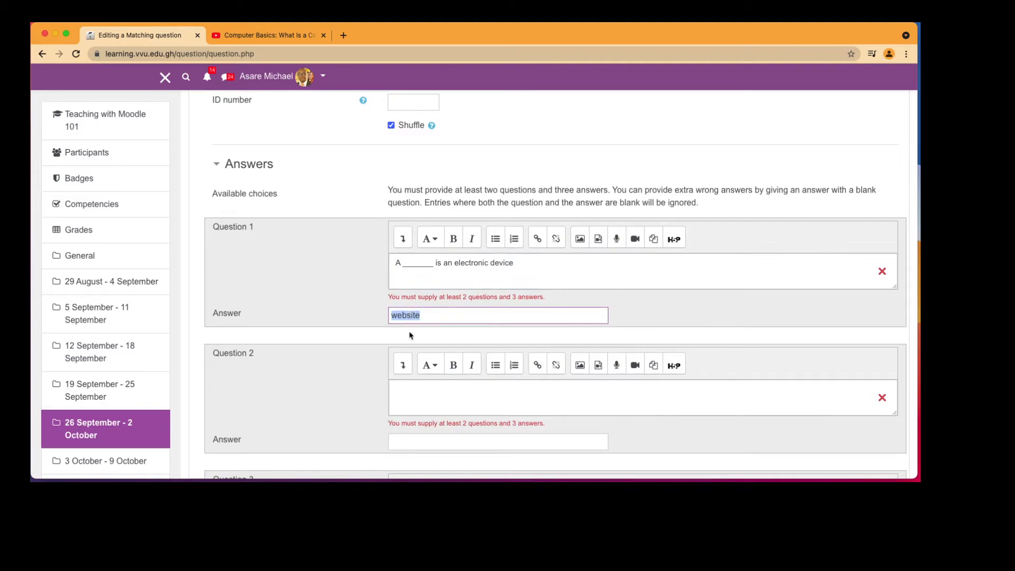
text(Computer)
Set Question 2's answer to "Website" and copy the main question text "URL is a_______ address" into Question 2
scroll(406, 397, down, 3)
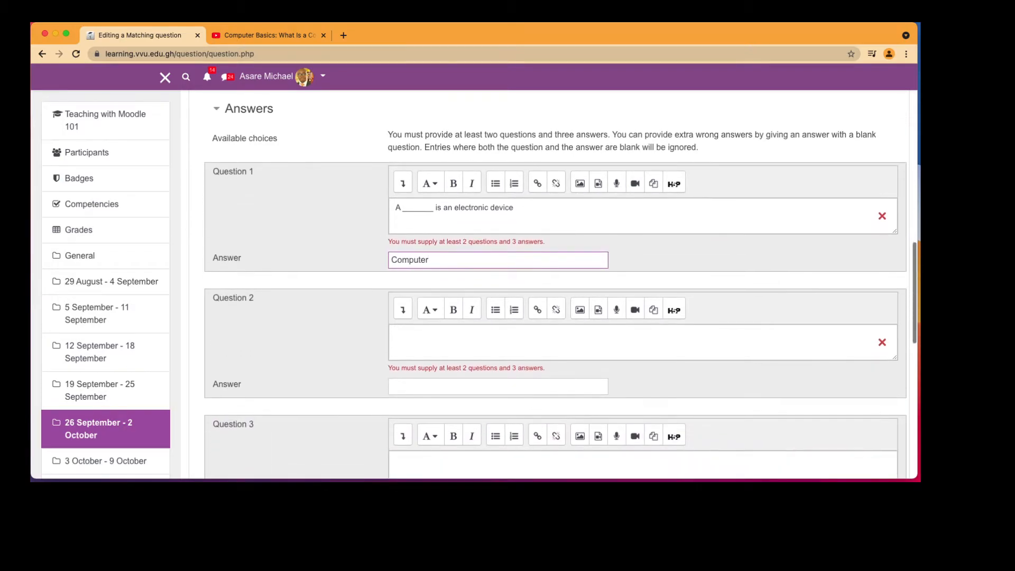
click(408, 387)
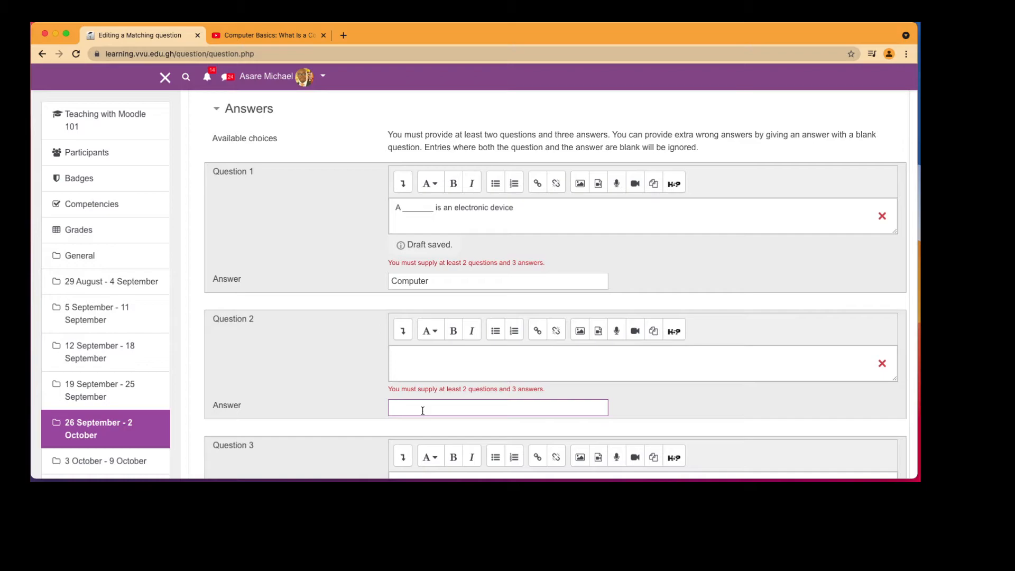
text(Website)
scroll(455, 402, up, 10)
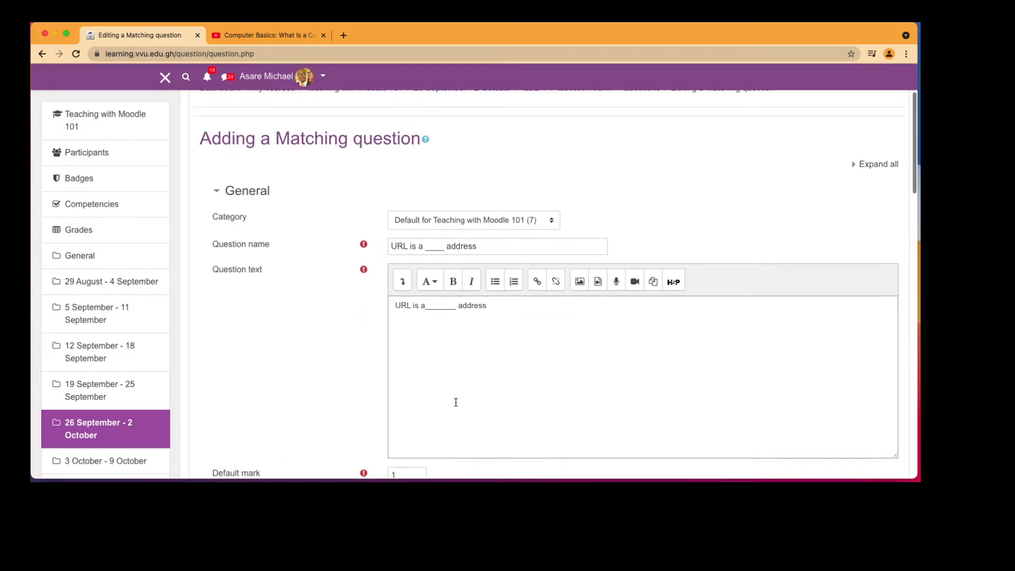
scroll(456, 402, up, 3)
drag(487, 418, 370, 408)
key(super+c)
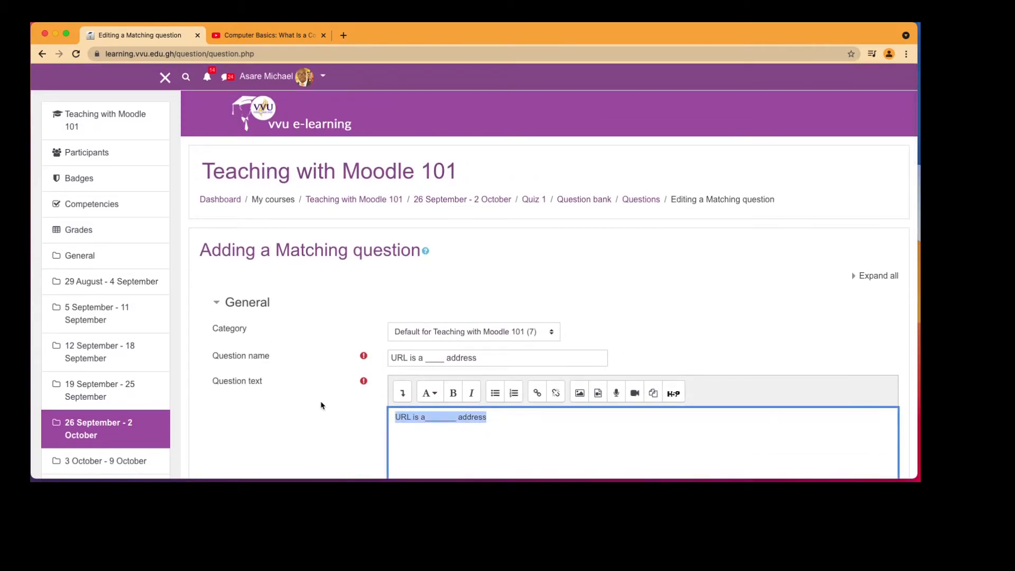
scroll(320, 406, down, 12)
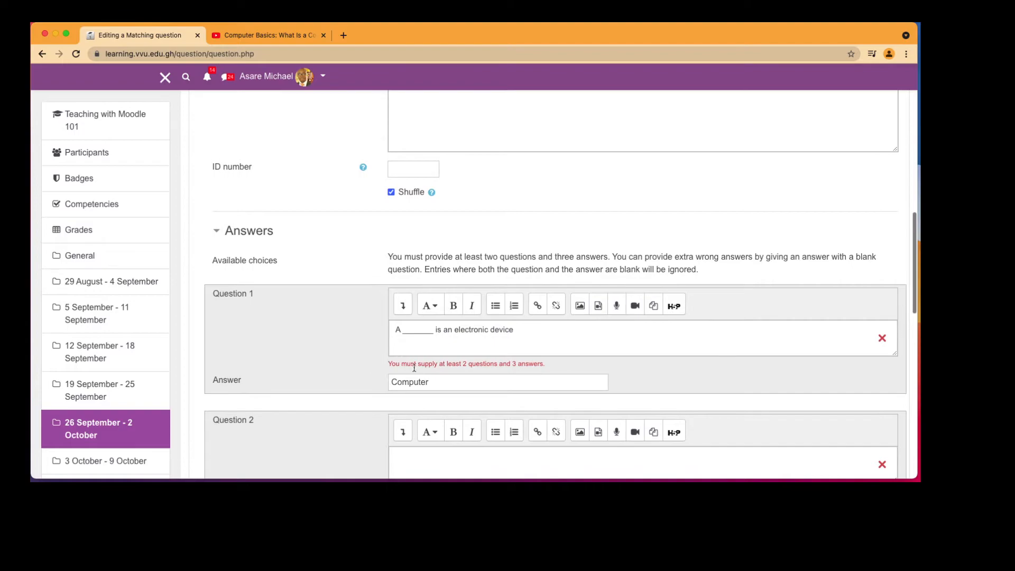
scroll(417, 379, down, 2)
click(417, 361)
key(super+v)
Try to save the Matching question with two question-and-answer pairs
scroll(417, 360, down, 4)
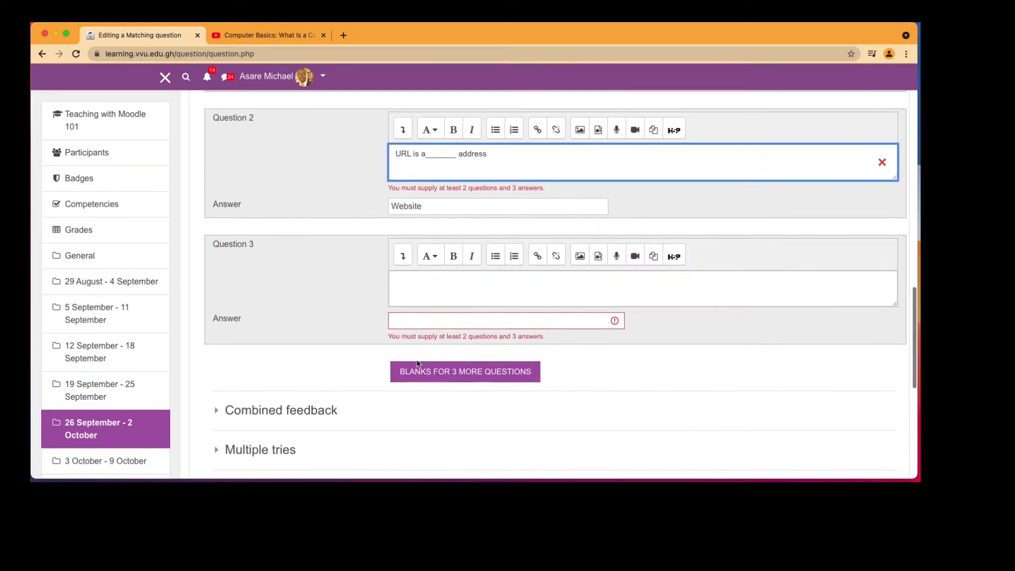
scroll(412, 389, down, 7)
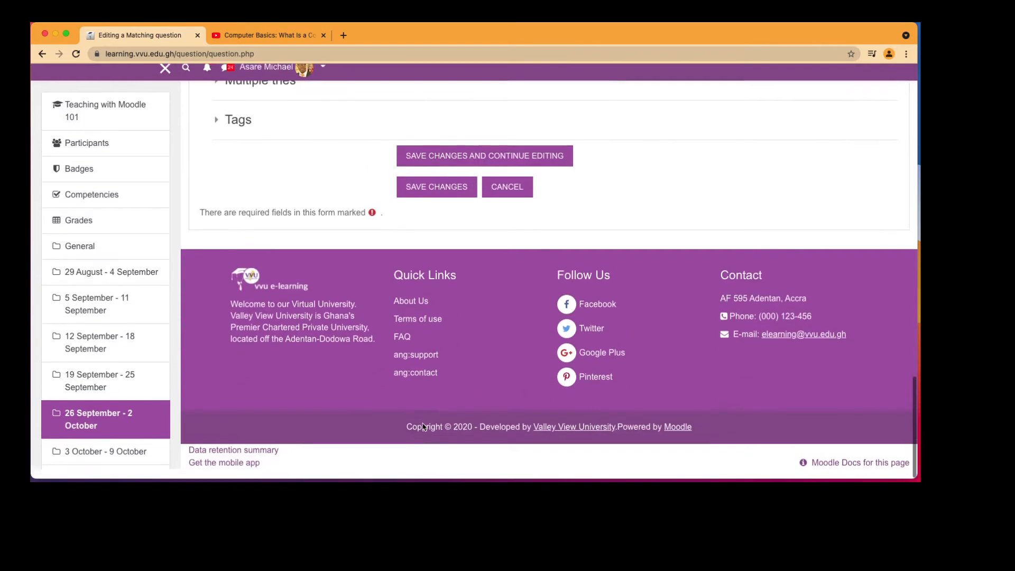
click(474, 197)
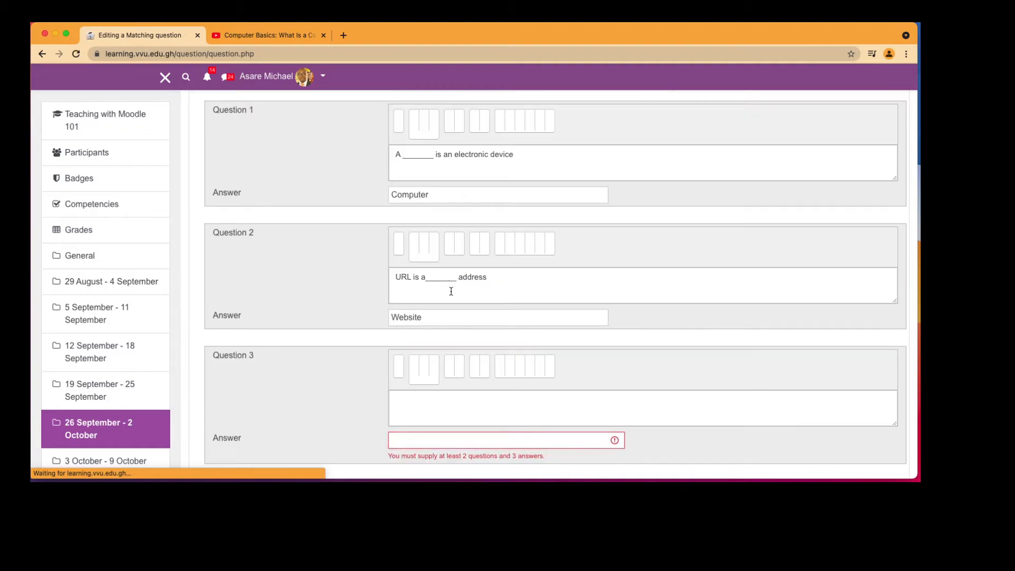
Enter "________ is a learning management system" as Question 3 with the answer "Moodle" and save the Matching question
scroll(478, 387, down, 2)
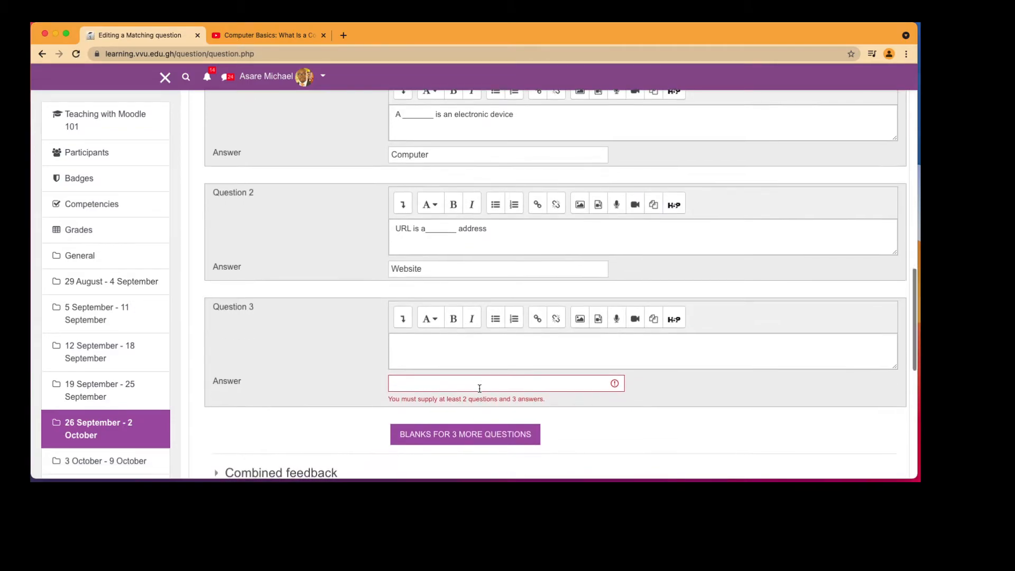
scroll(480, 392, down, 3)
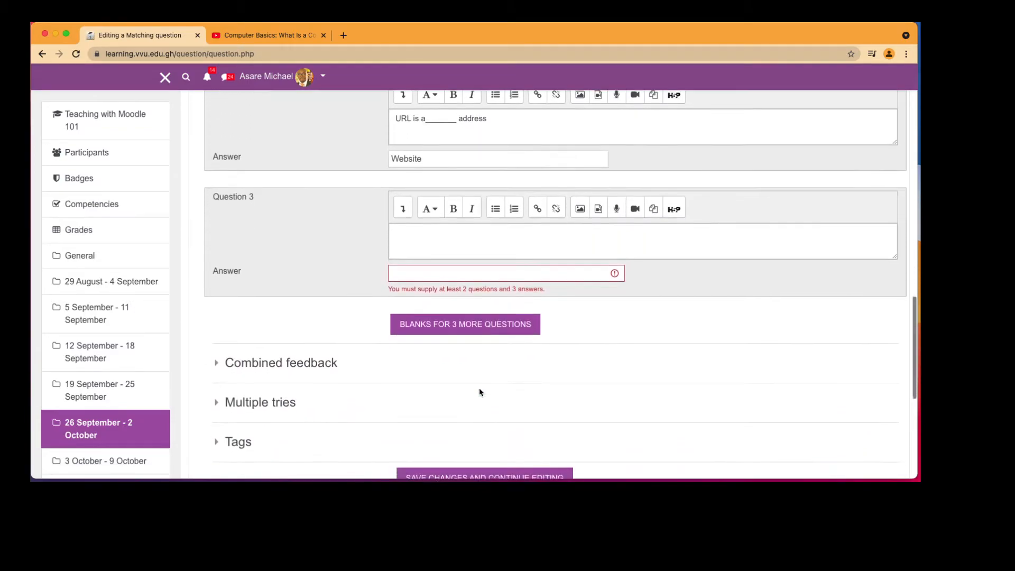
scroll(478, 390, up, 3)
scroll(480, 392, up, 2)
click(459, 355)
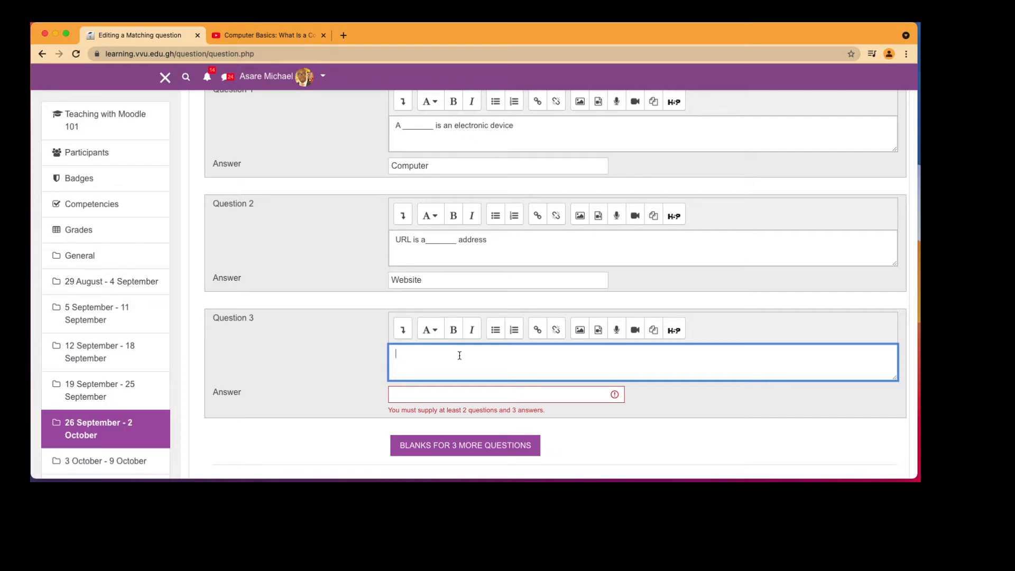
text(________ is a learning management)
text(system)
click(440, 393)
text(Moold)
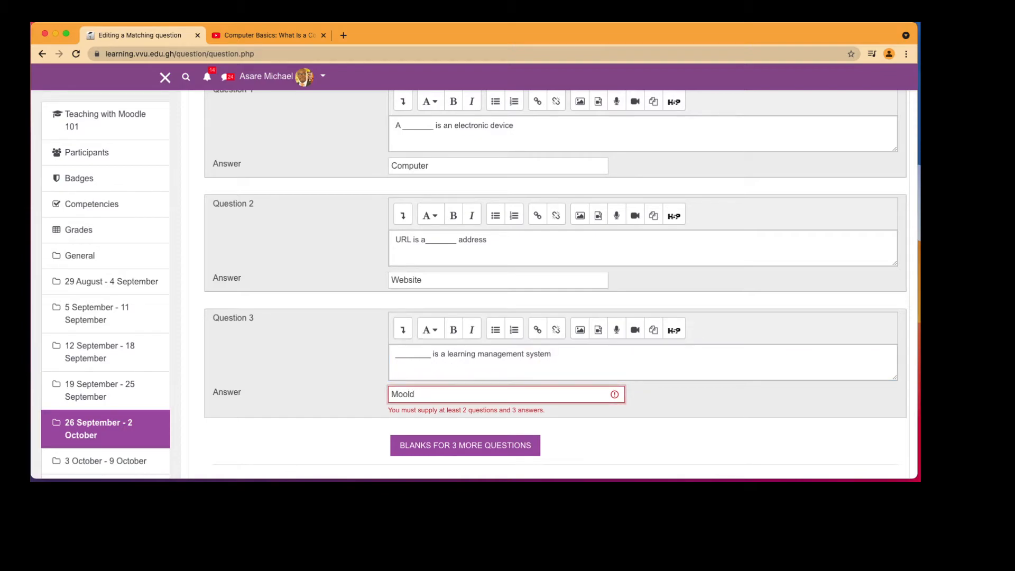
key(BackSpace)
key(BackSpace)
text(dle)
scroll(487, 386, down, 10)
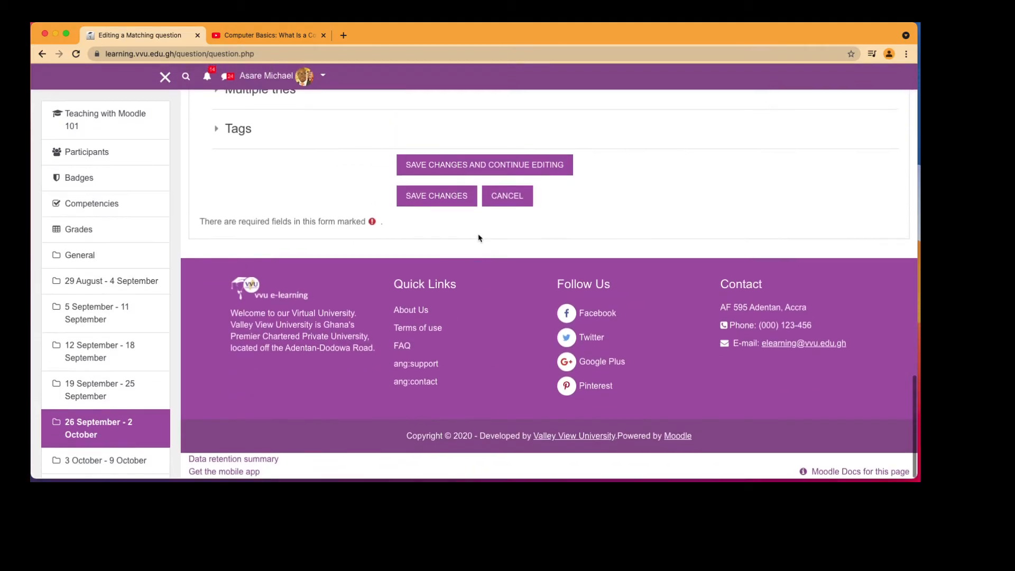
click(452, 208)
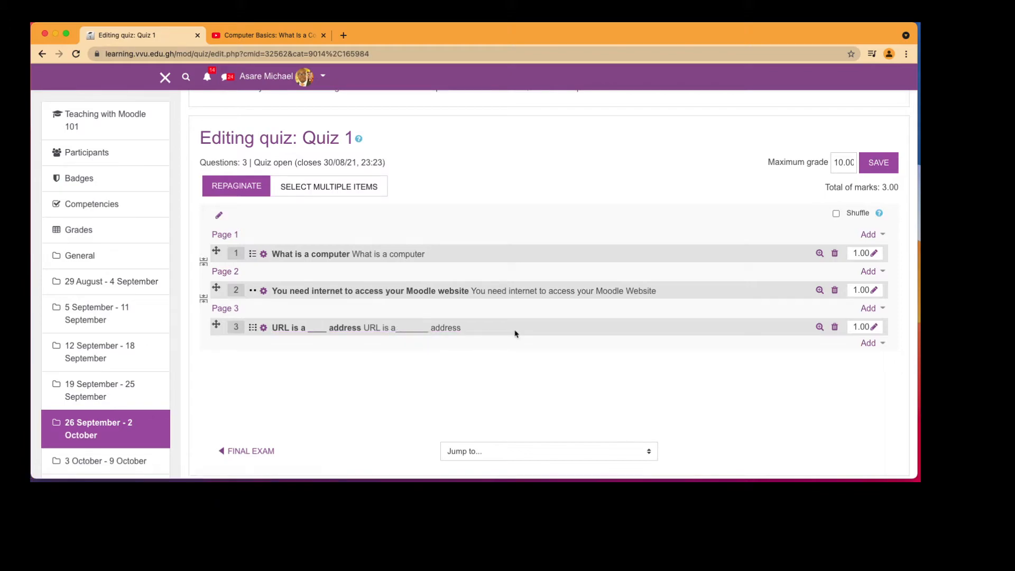
Open the Quiz 1 overview page, return to the Teaching with Moodle 101 course page and look through its weekly sections
scroll(513, 332, up, 4)
click(533, 199)
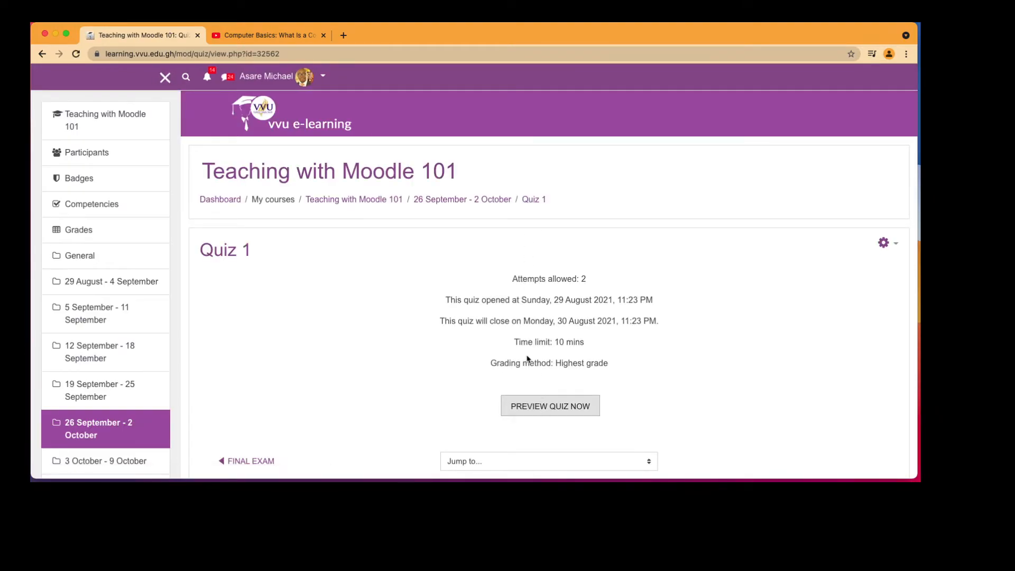
click(332, 202)
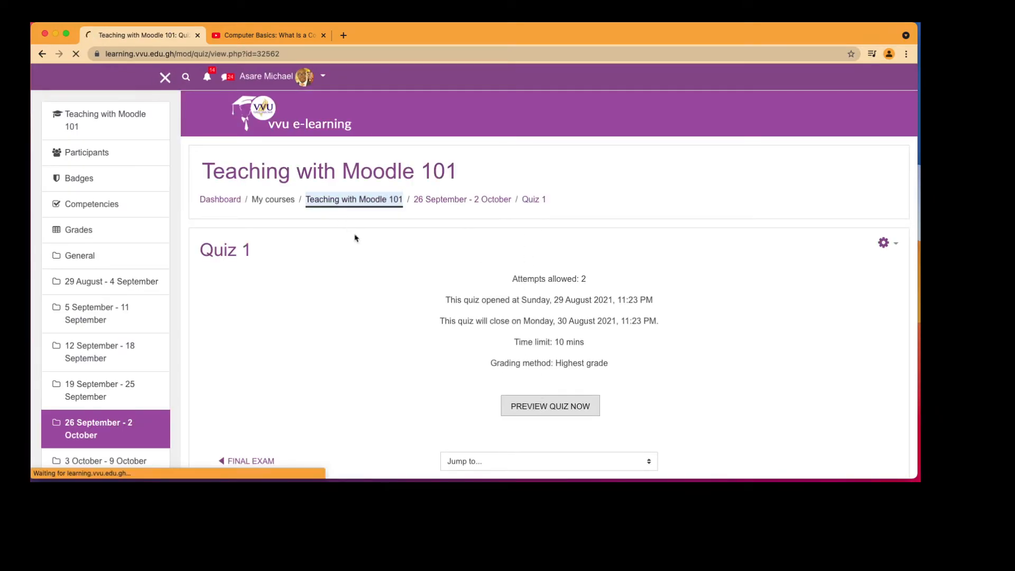
scroll(317, 219, down, 7)
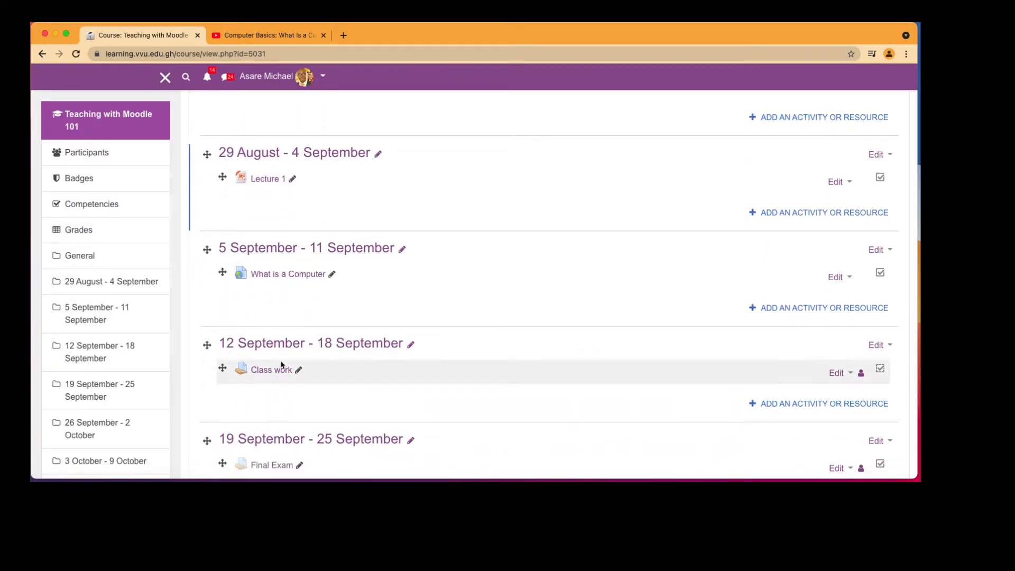
Open Quiz 1 in the 26 September - 2 October section and start a timed preview attempt
scroll(283, 367, down, 5)
click(263, 339)
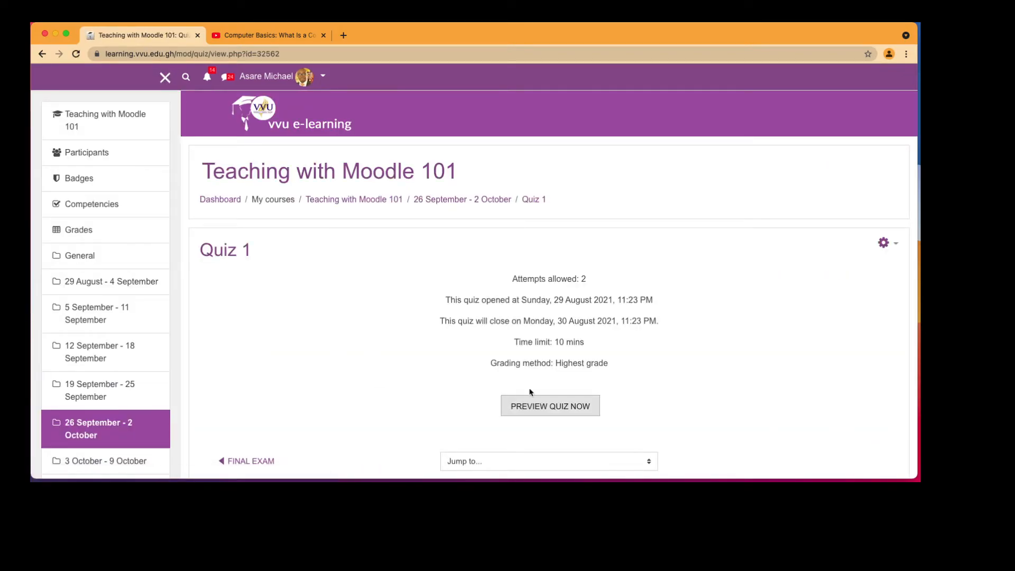
click(561, 405)
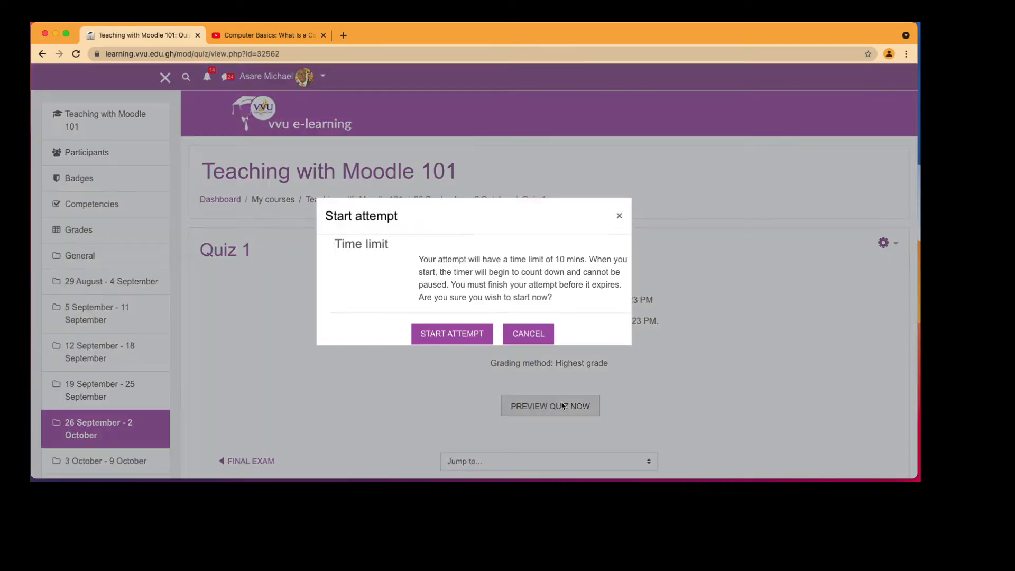
click(474, 334)
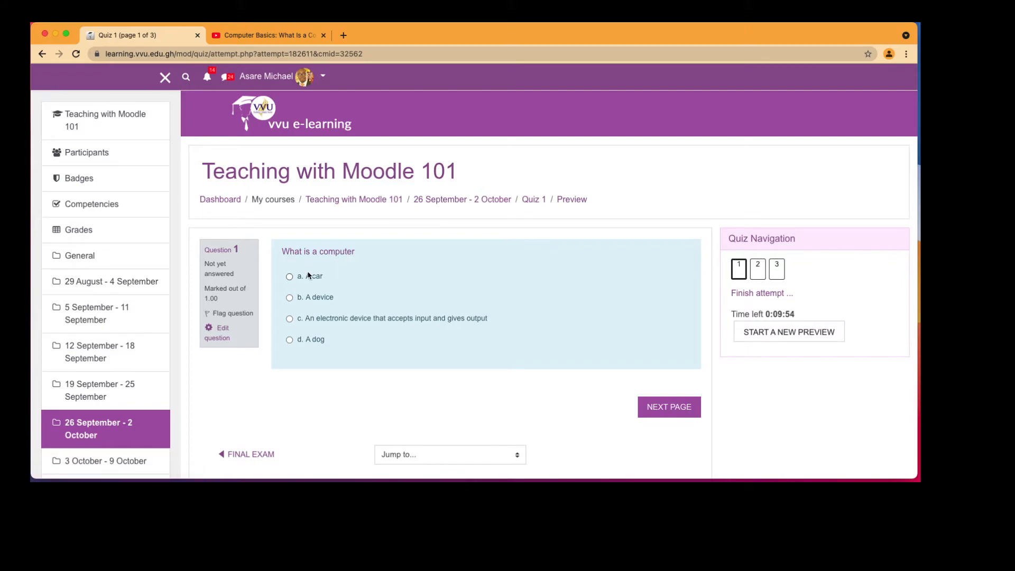
Answer Question 1 with "An electronic device that accepts input and gives output" and Question 2 with True, continuing to Question 3
click(319, 320)
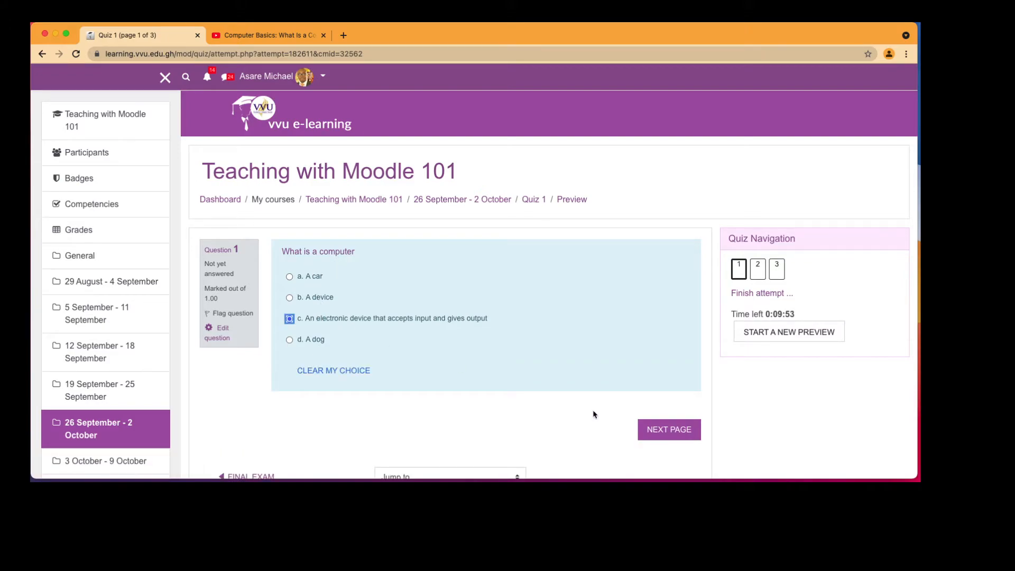
click(656, 428)
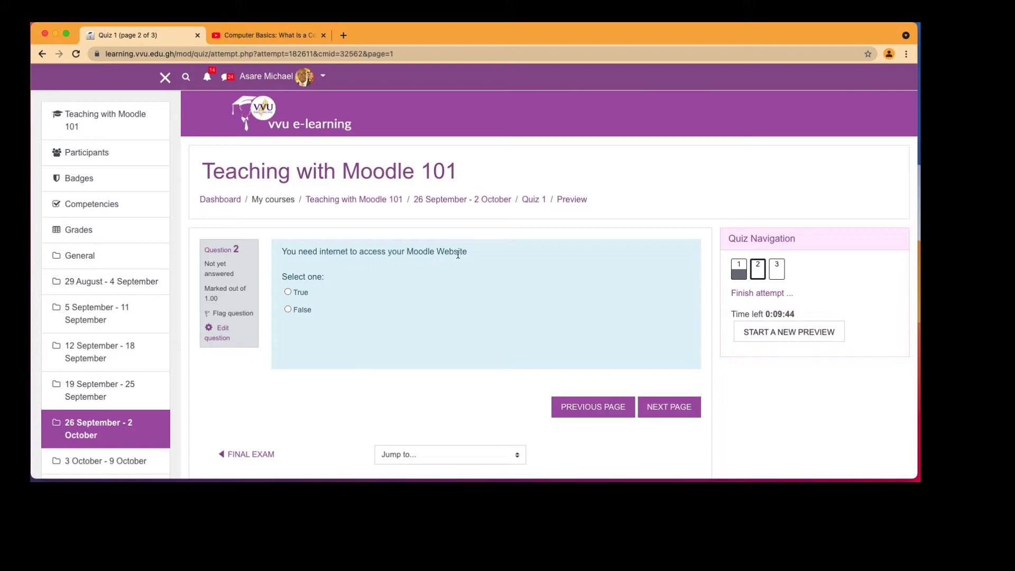
click(297, 294)
click(658, 412)
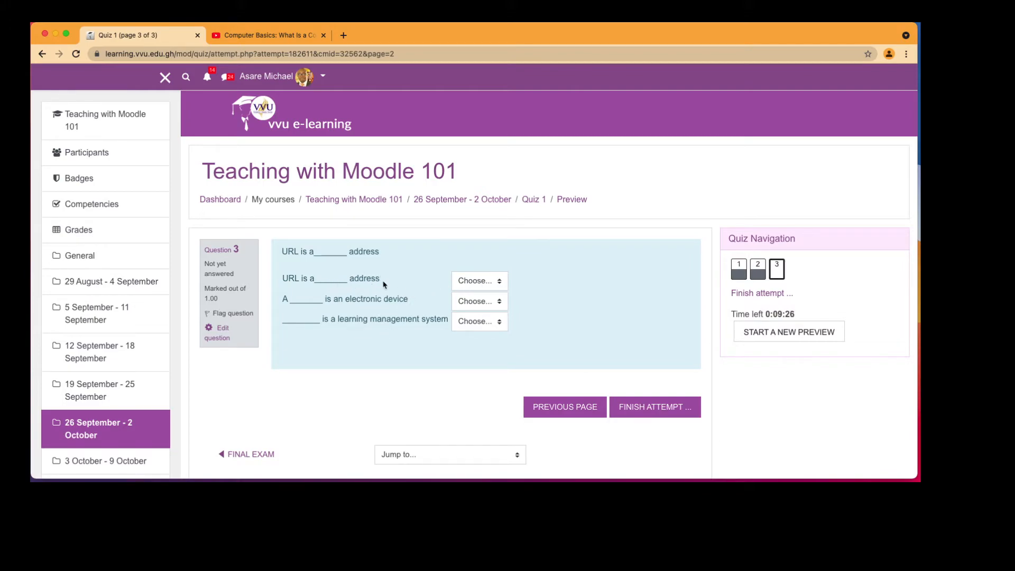
Match the Question 3 statements: Website for the URL address, Computer for the electronic device and Moodle for the learning management system
click(474, 280)
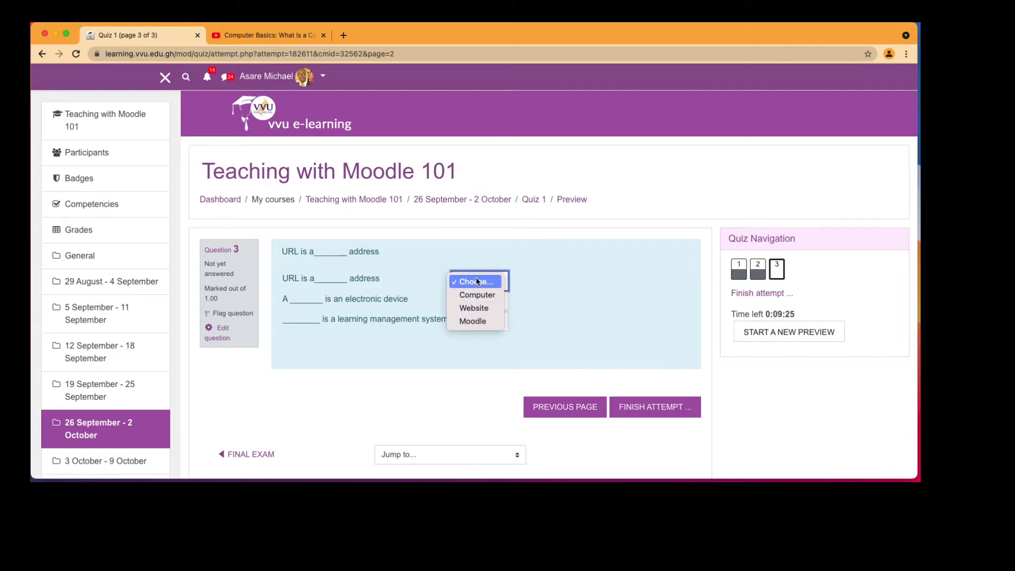
click(489, 308)
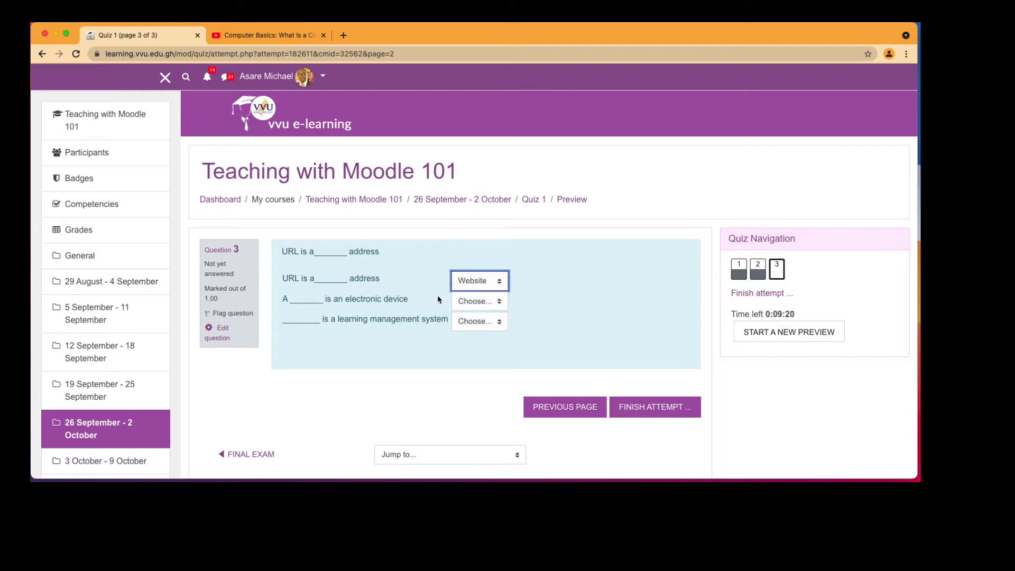
click(476, 301)
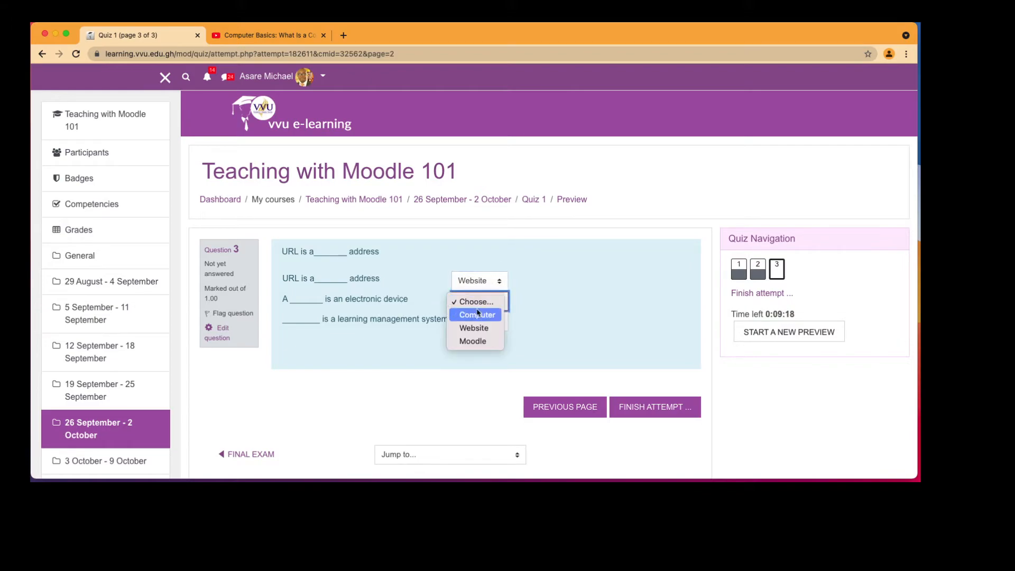
click(479, 316)
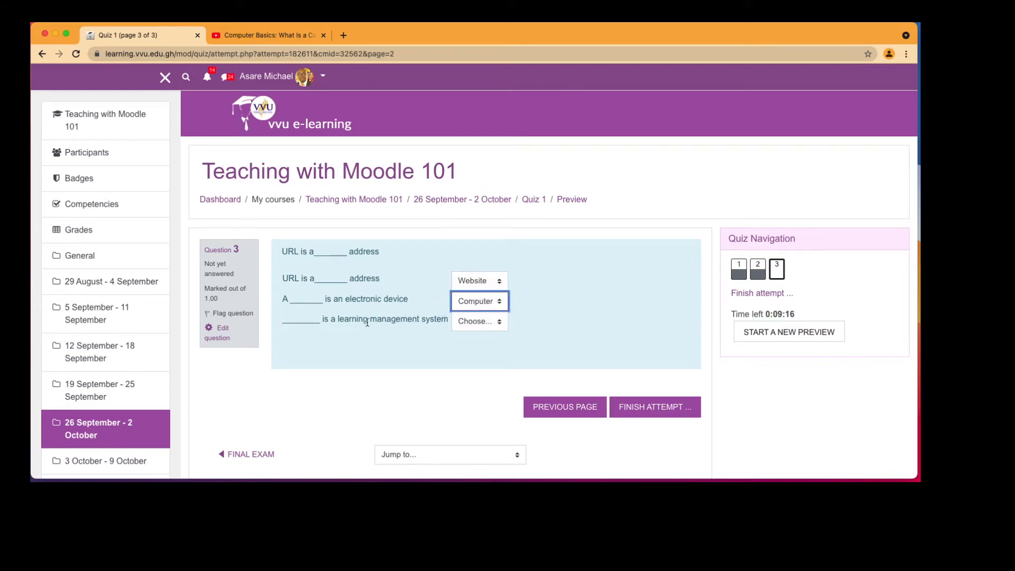
click(501, 323)
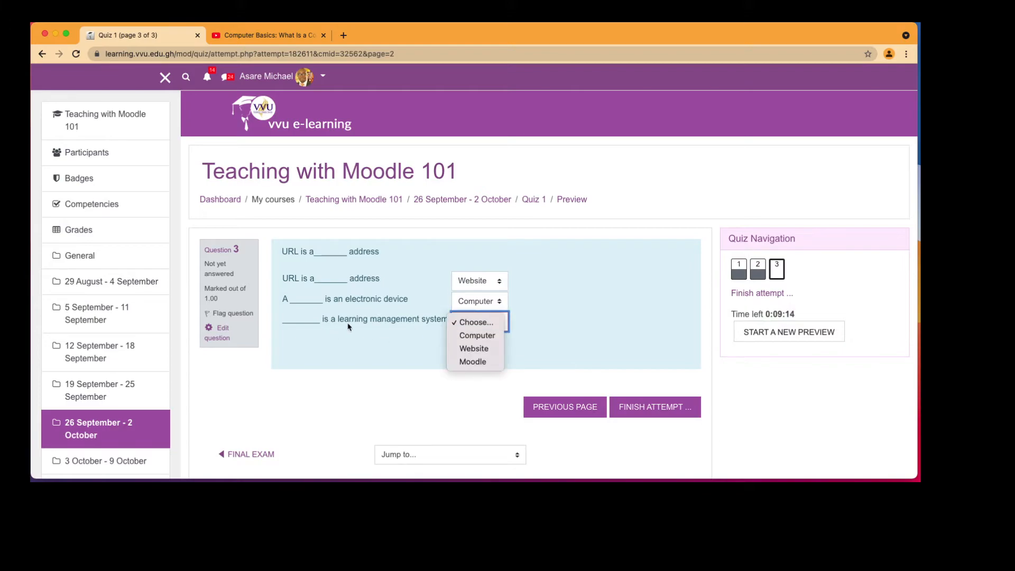
click(473, 362)
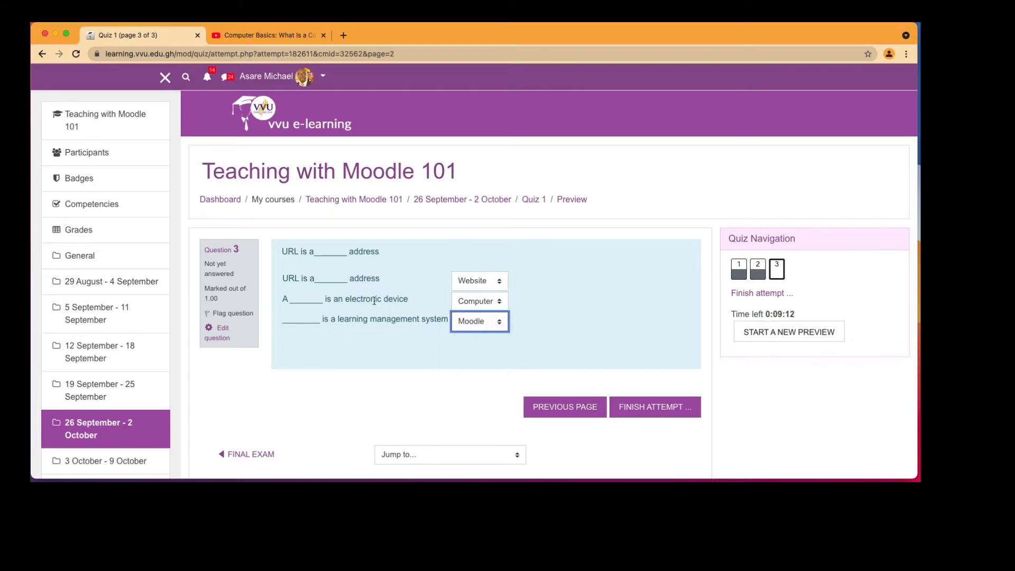
Finish the Quiz 1 preview attempt and submit all answers
click(640, 408)
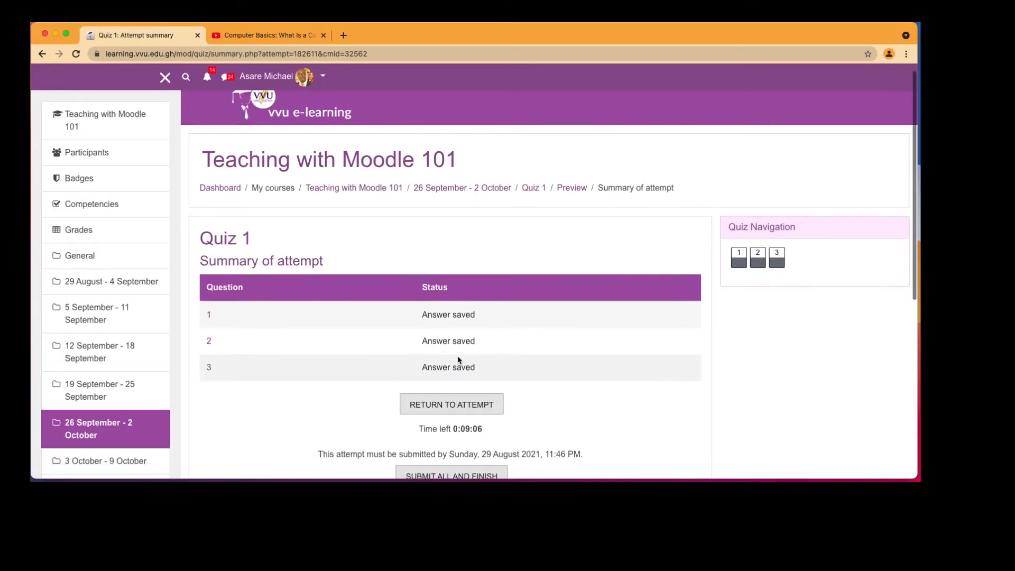
scroll(458, 360, down, 5)
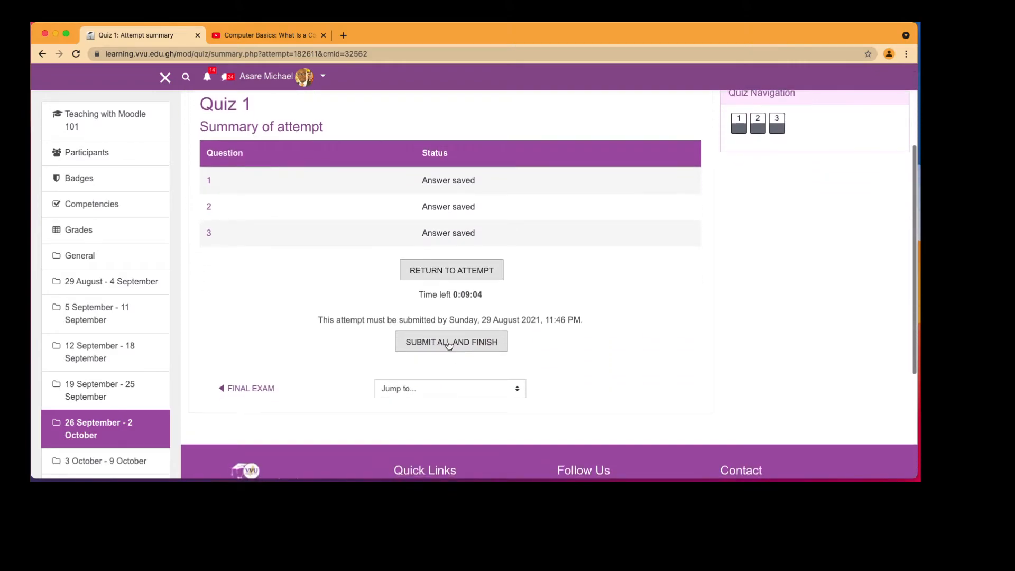
click(449, 345)
click(466, 348)
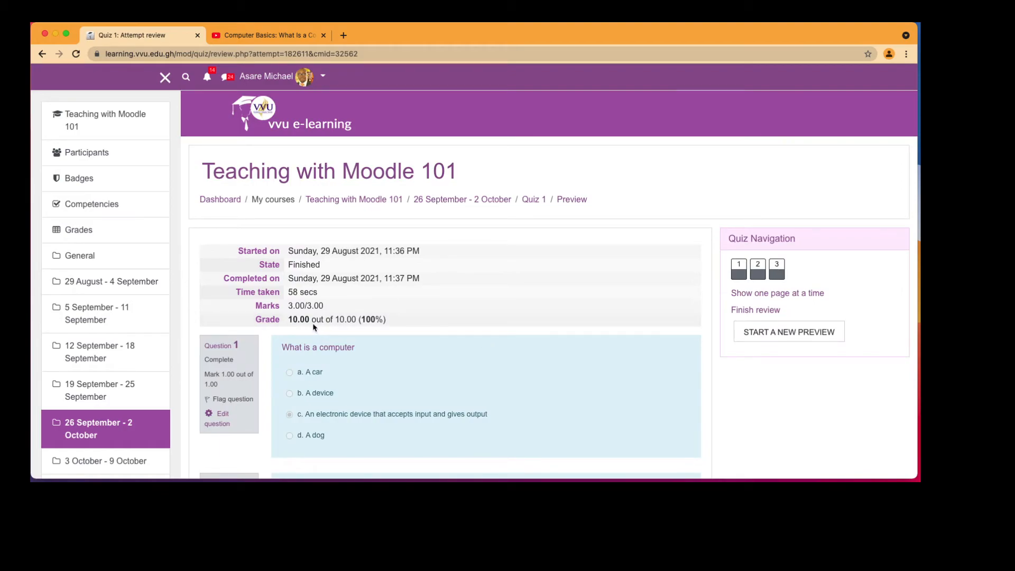
Review the submitted Quiz 1 attempt, checking the grade summary and the responses to all three questions
scroll(379, 377, down, 5)
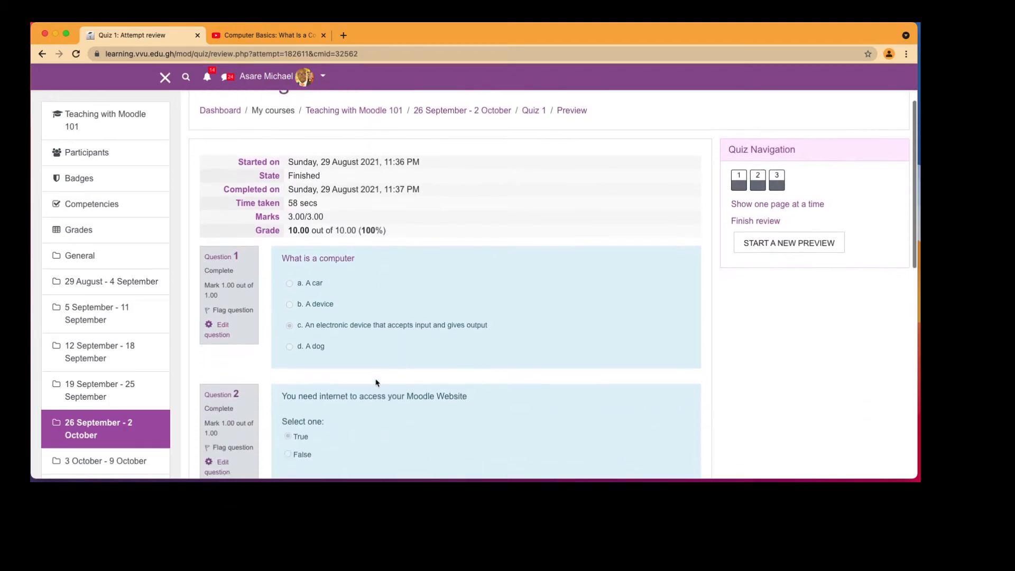
scroll(376, 333, up, 2)
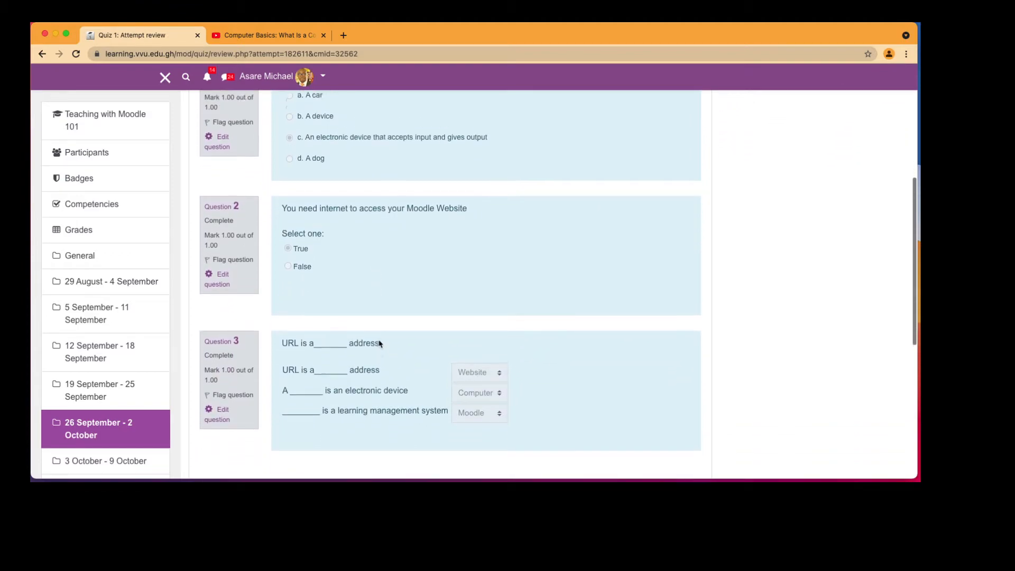
scroll(375, 405, down, 3)
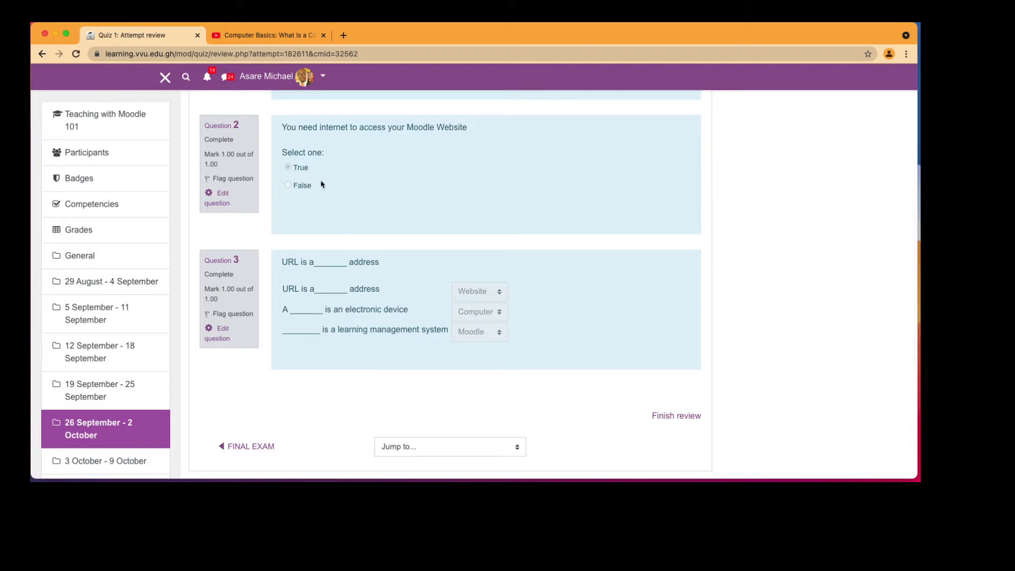
scroll(324, 226, up, 6)
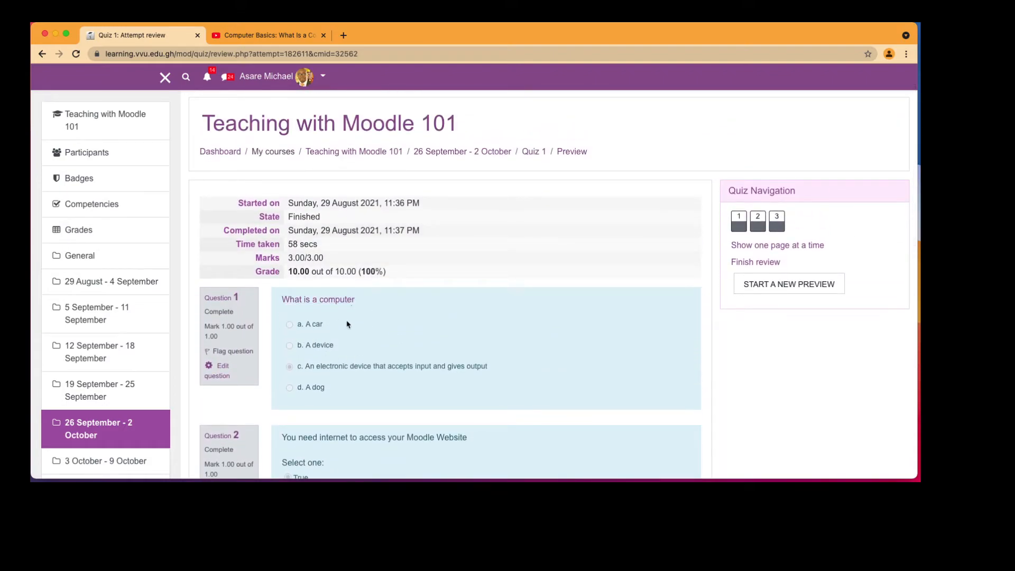
scroll(352, 327, down, 2)
scroll(352, 327, down, 4)
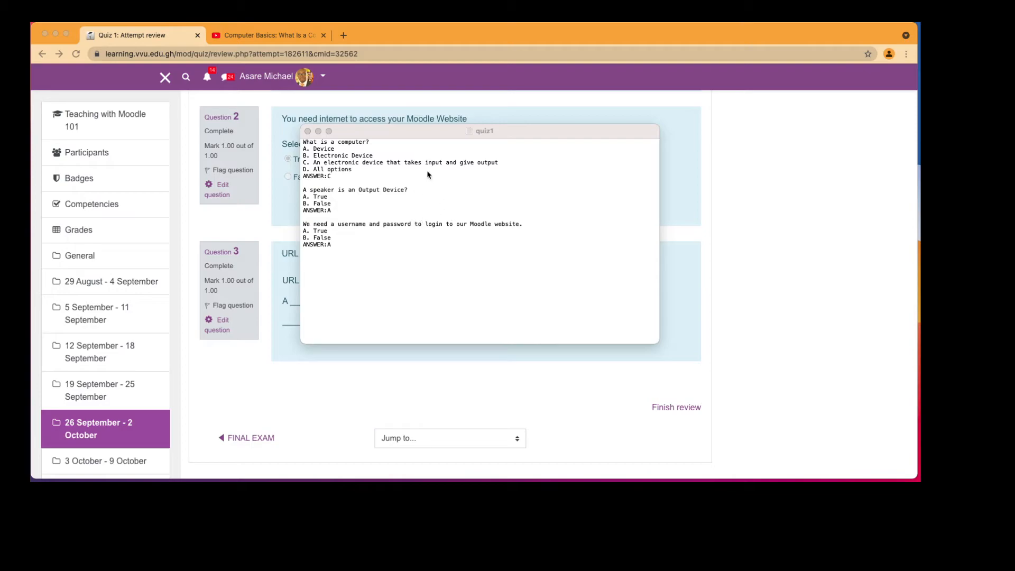
Switch to the quiz1 text document, enlarge its text and examine how the first question line is written
click(388, 225)
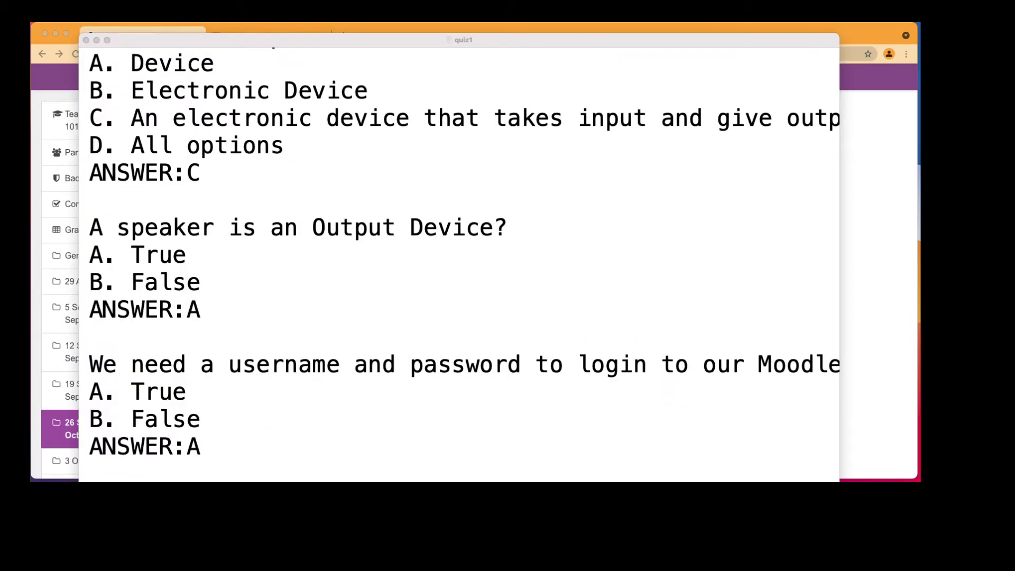
scroll(478, 192, up, 2)
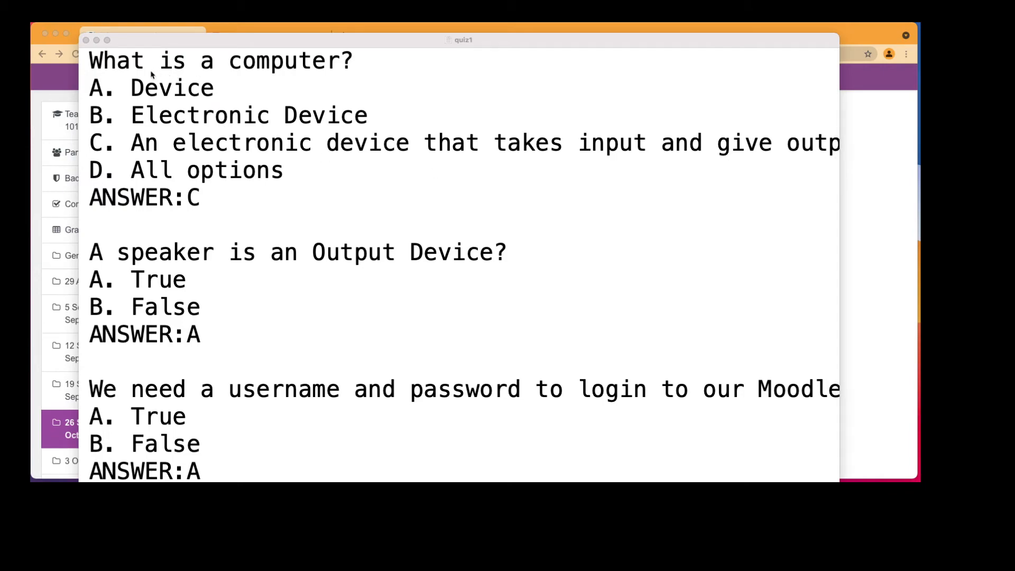
click(112, 62)
double_click(117, 60)
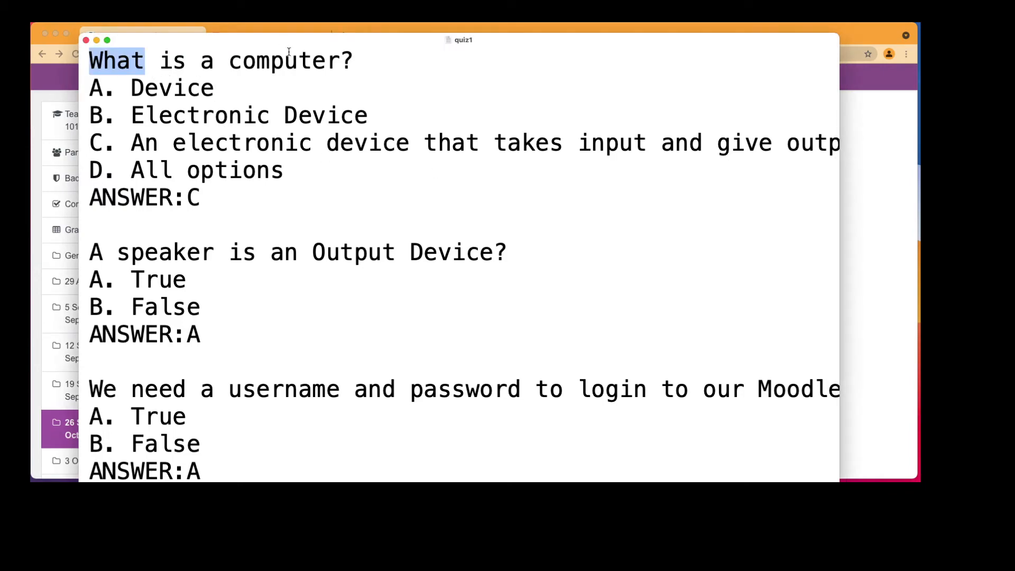
drag(369, 61, 85, 63)
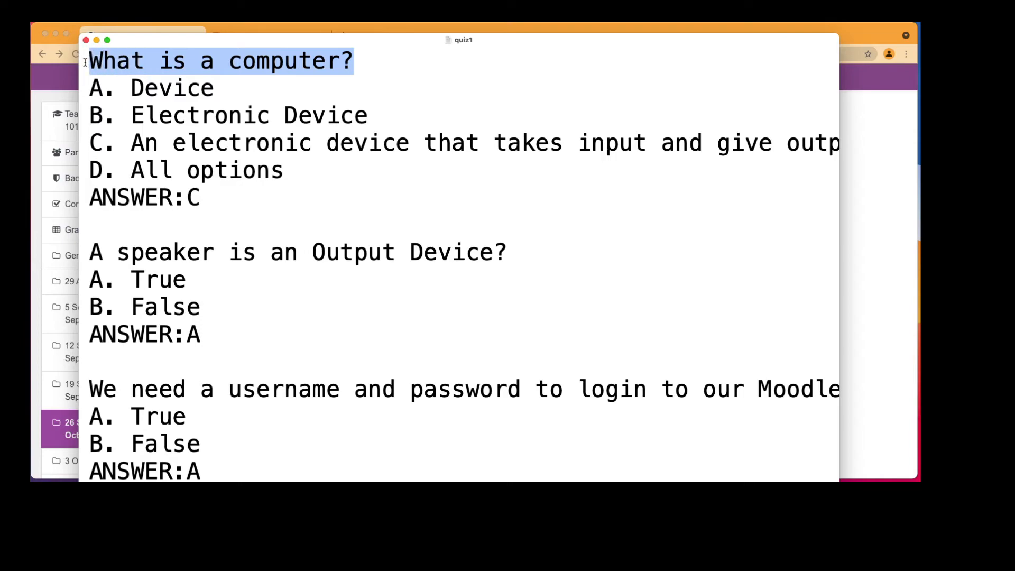
Examine the format of the first question's lettered options A to D and its ANSWER line in quiz1
click(152, 87)
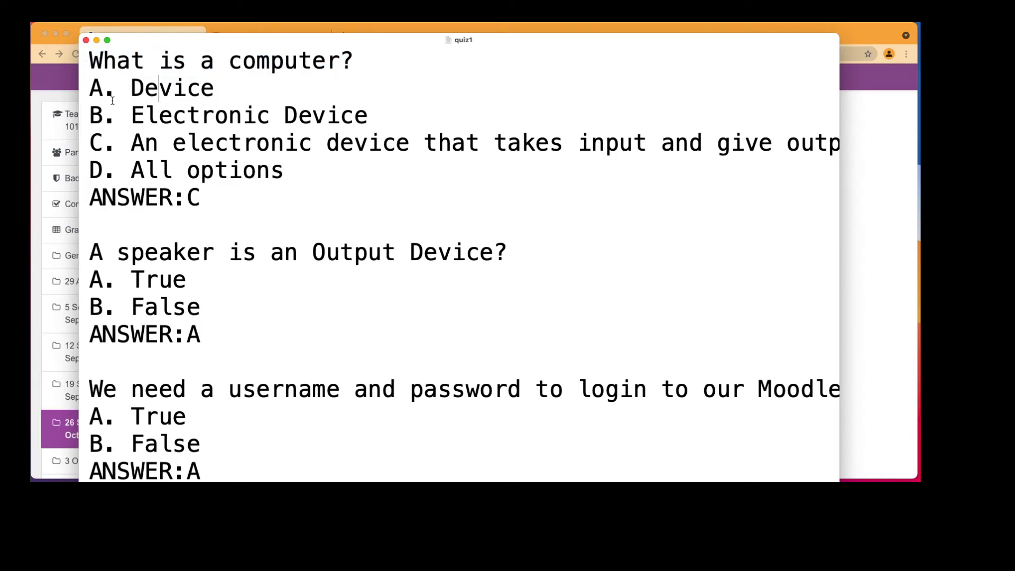
drag(114, 88, 108, 91)
click(173, 89)
drag(159, 115, 286, 115)
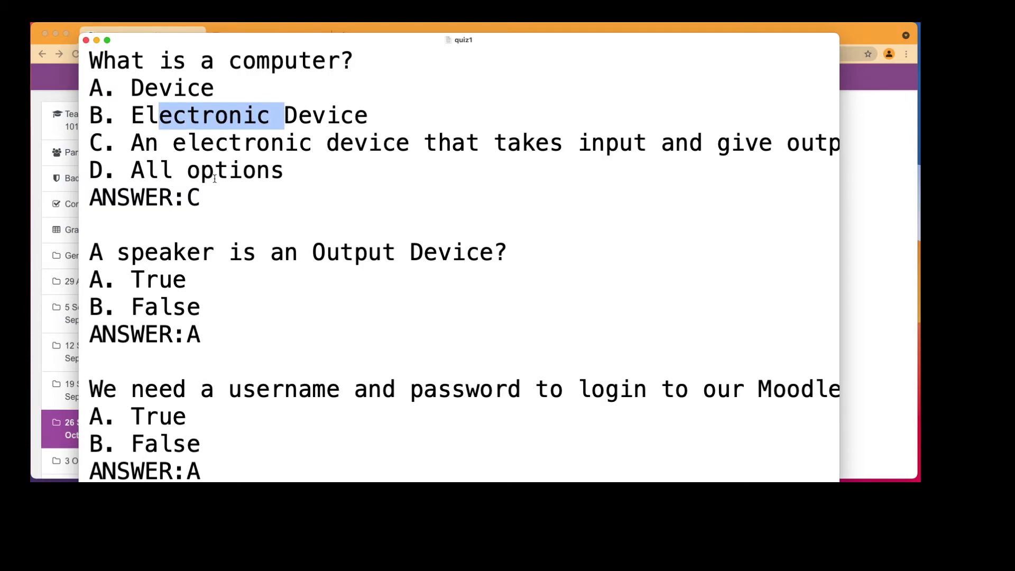
click(222, 193)
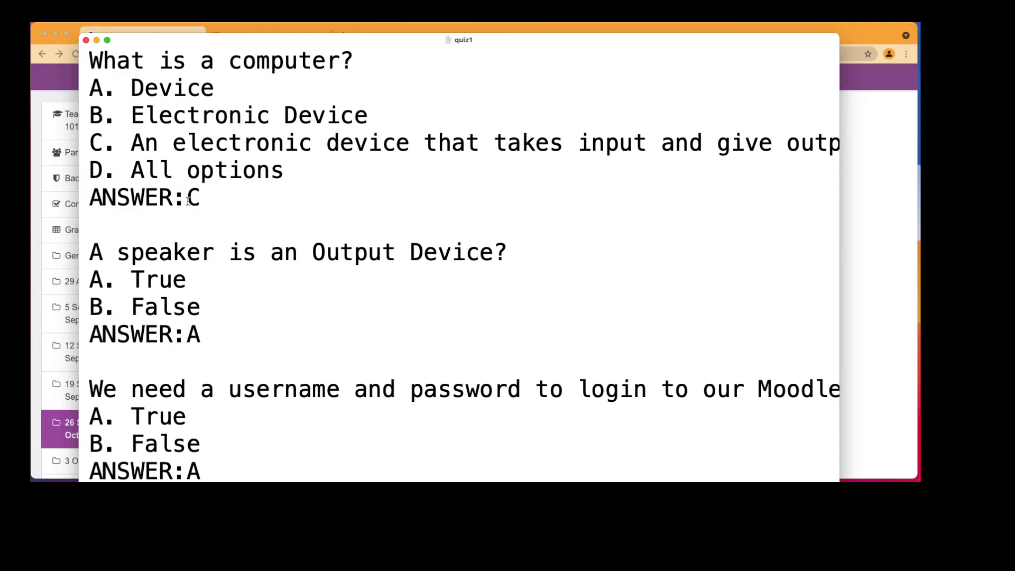
double_click(148, 196)
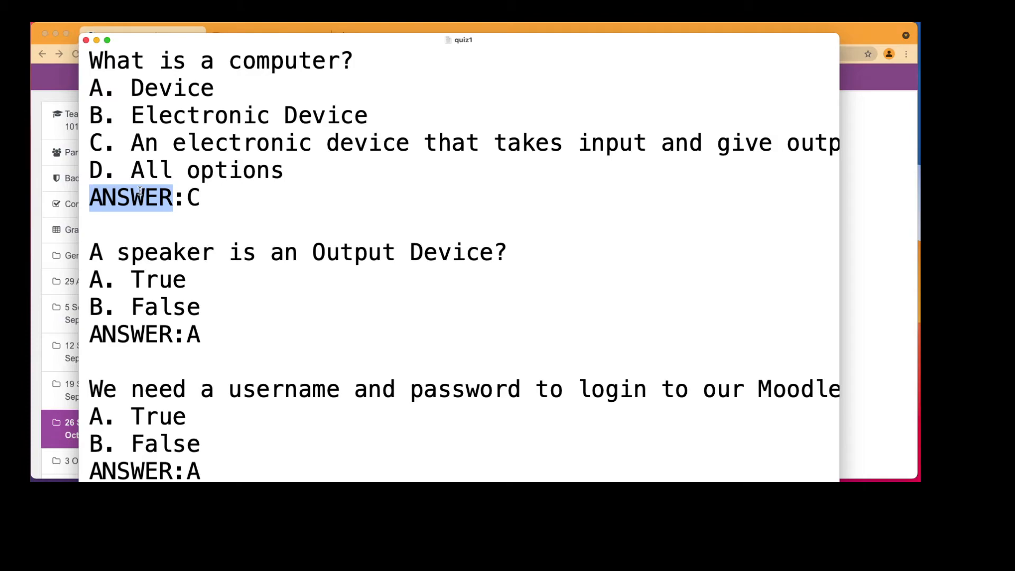
drag(181, 198, 192, 198)
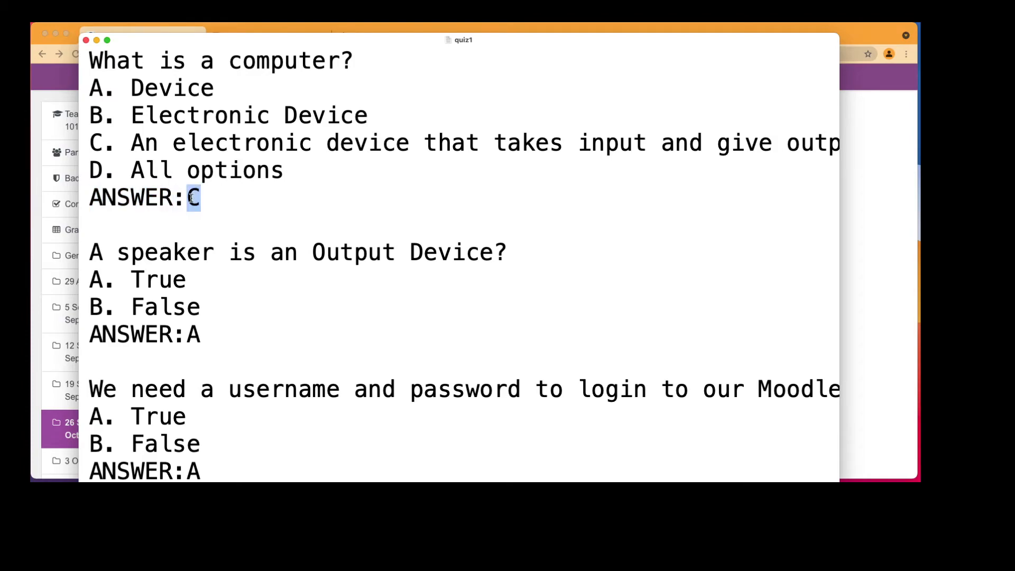
click(196, 198)
double_click(161, 142)
triple_click(161, 142)
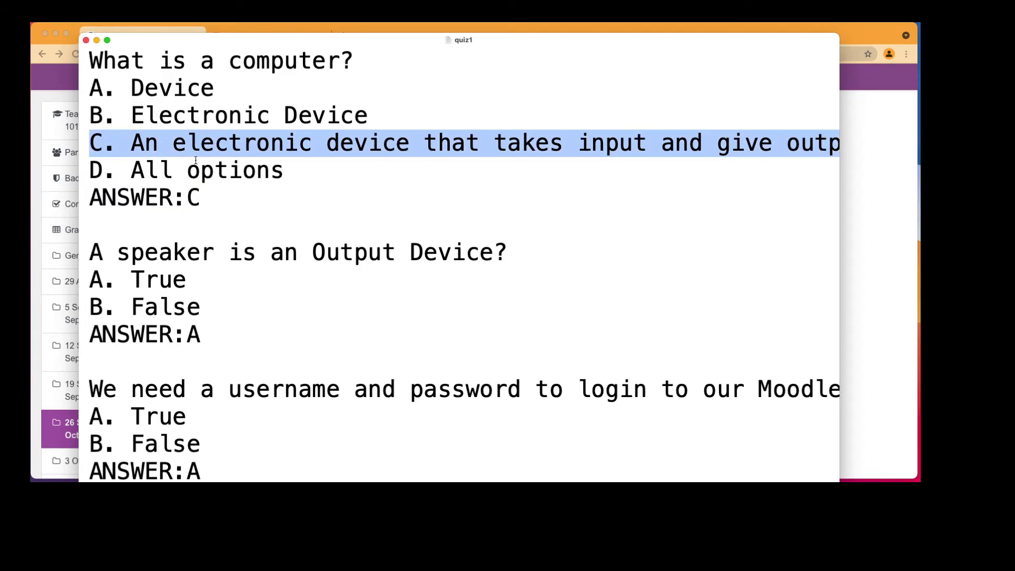
Examine how blank lines separate the questions in quiz1, from the first question down to the username and password question
click(199, 194)
click(137, 222)
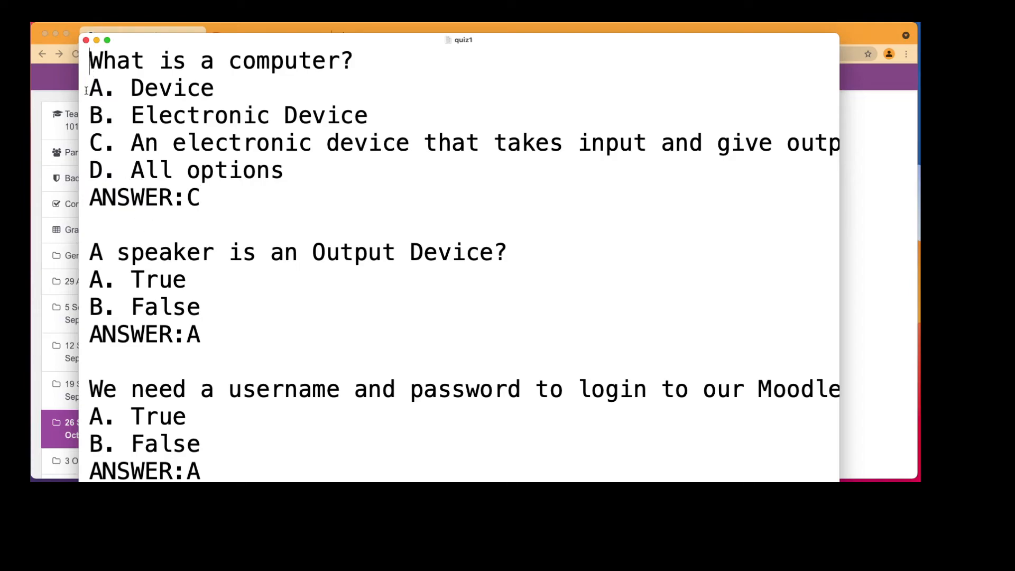
click(89, 242)
click(89, 391)
scroll(155, 379, down, 1)
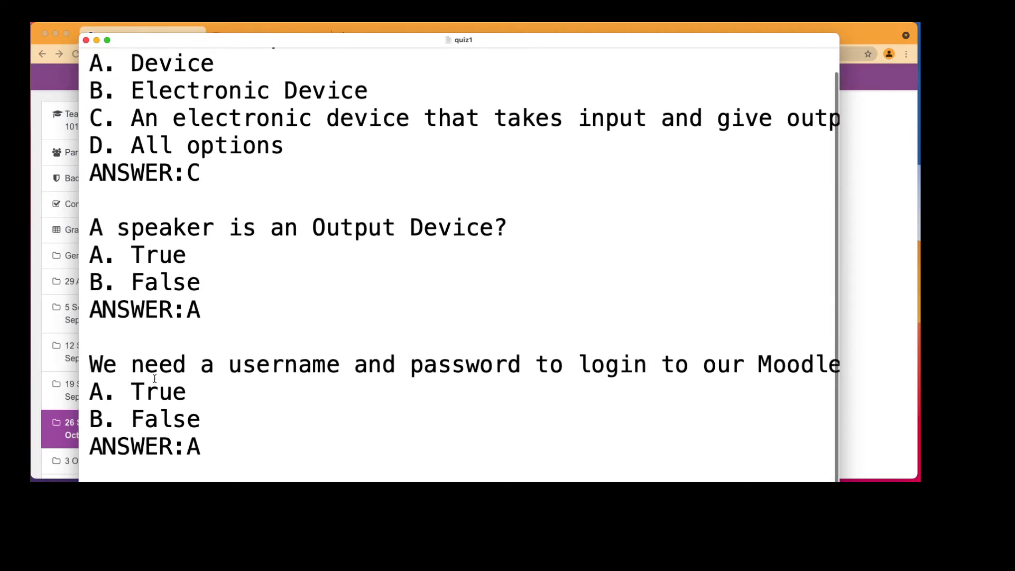
scroll(155, 379, up, 1)
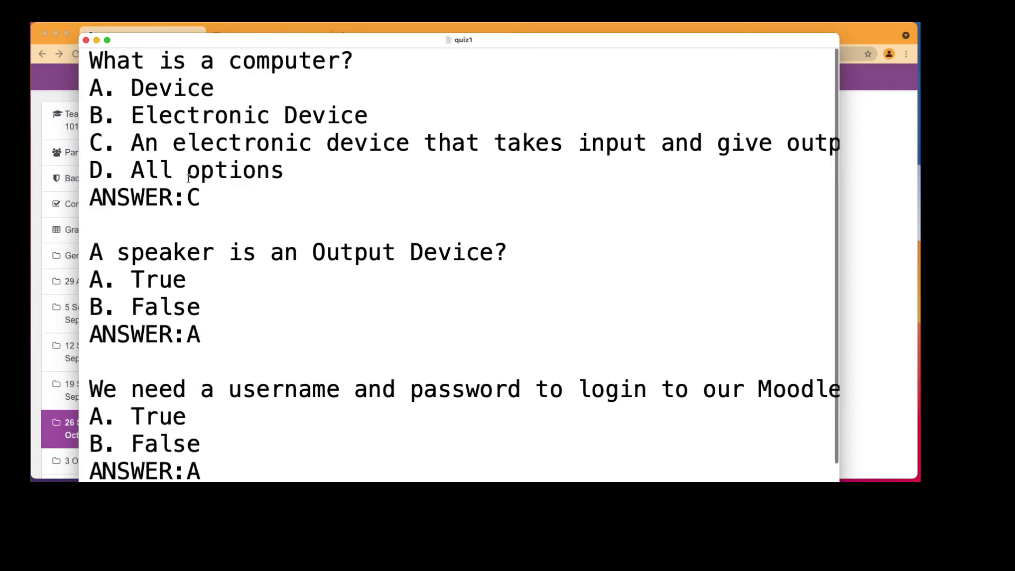
Recheck the first question's ANSWER line and duplicate the quiz1 text document
triple_click(142, 197)
click(142, 197)
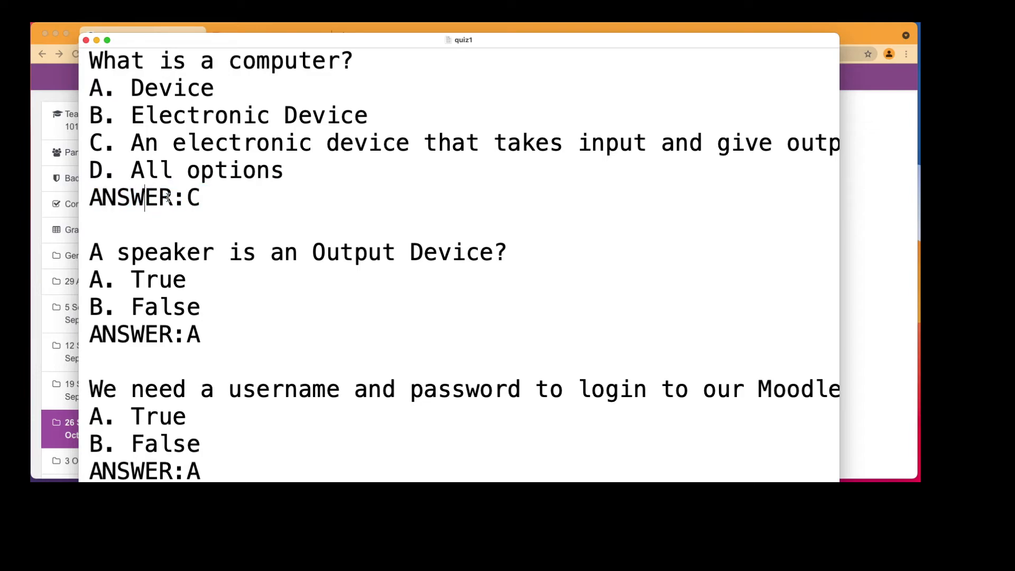
drag(200, 195, 193, 196)
click(290, 174)
key(super+shift+s)
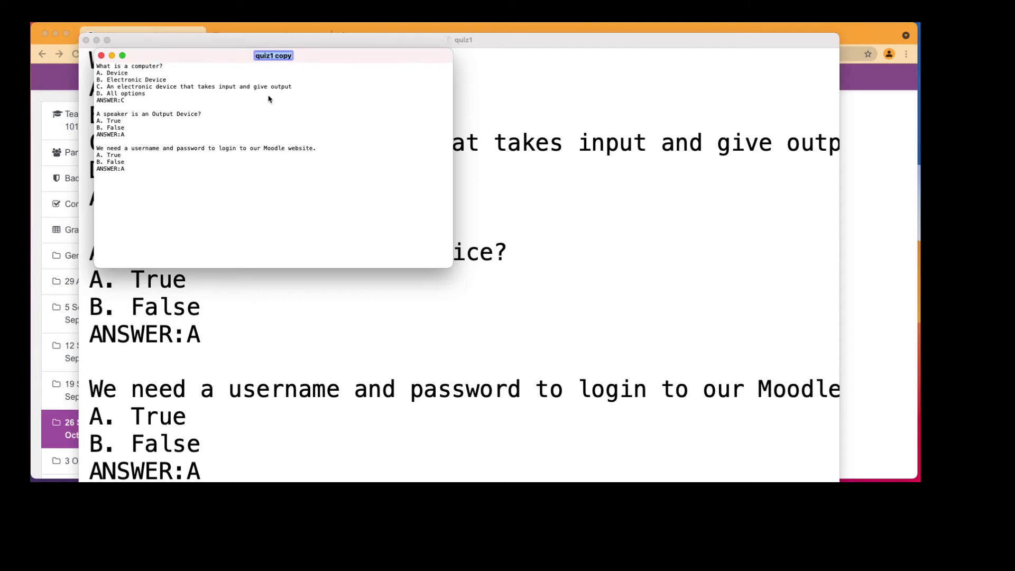
Examine the plain text encoding choices and the .txt extension option for saving the quiz1 copy, and leave without saving
click(101, 55)
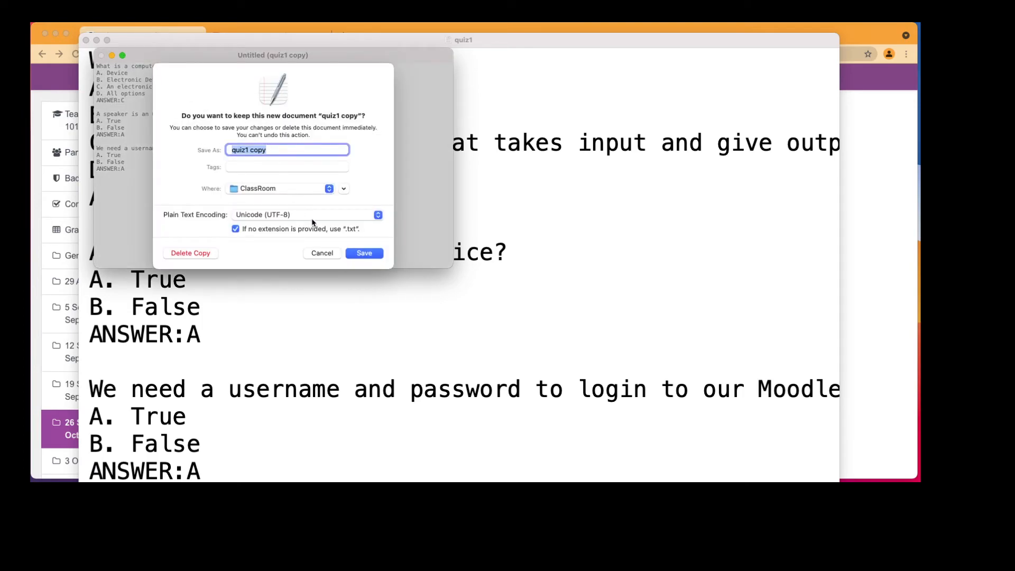
click(339, 218)
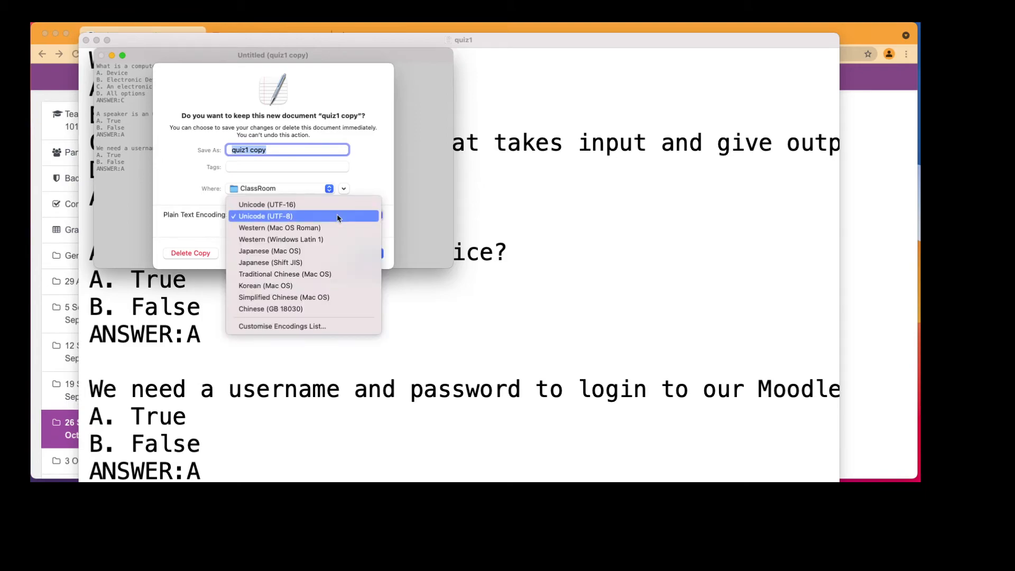
click(339, 217)
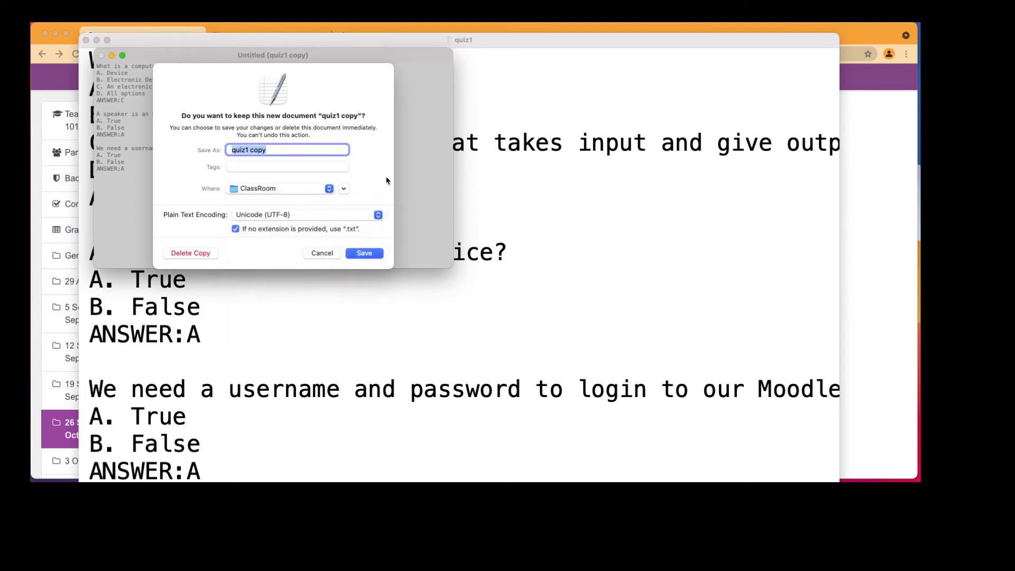
click(361, 216)
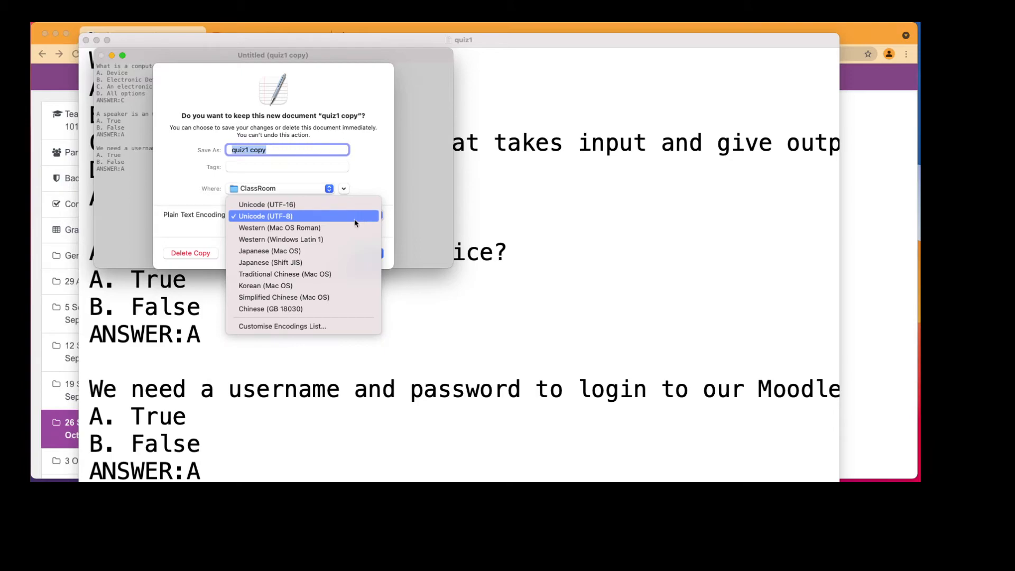
click(375, 190)
click(332, 230)
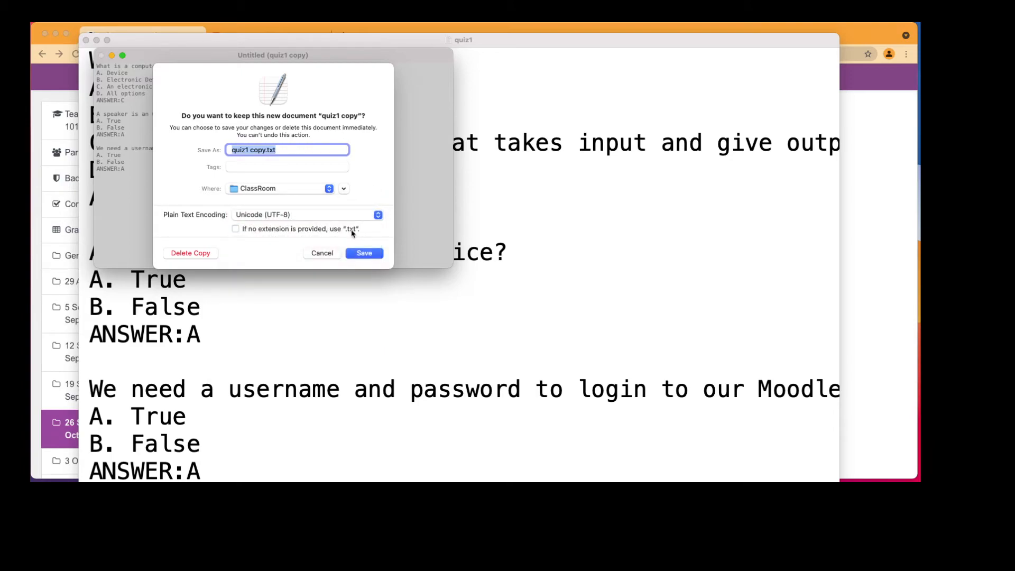
click(332, 253)
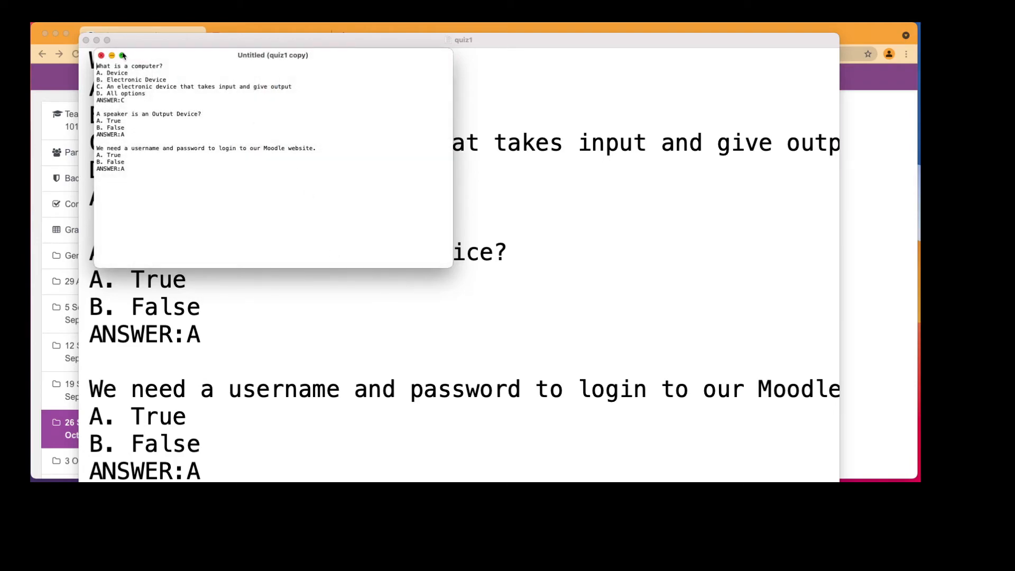
Delete the unsaved quiz1 copy and minimise the original quiz1 document
click(101, 55)
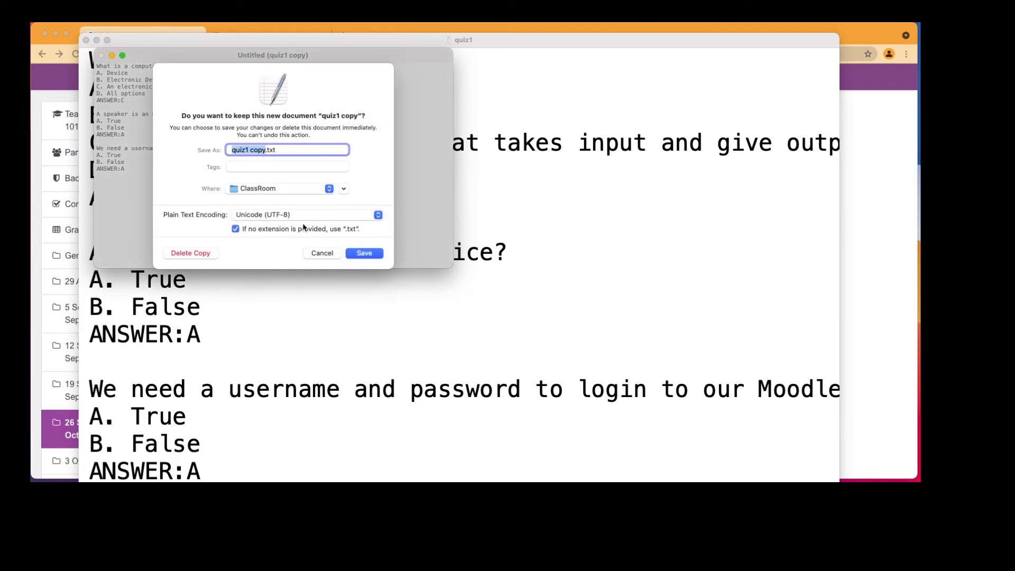
click(191, 254)
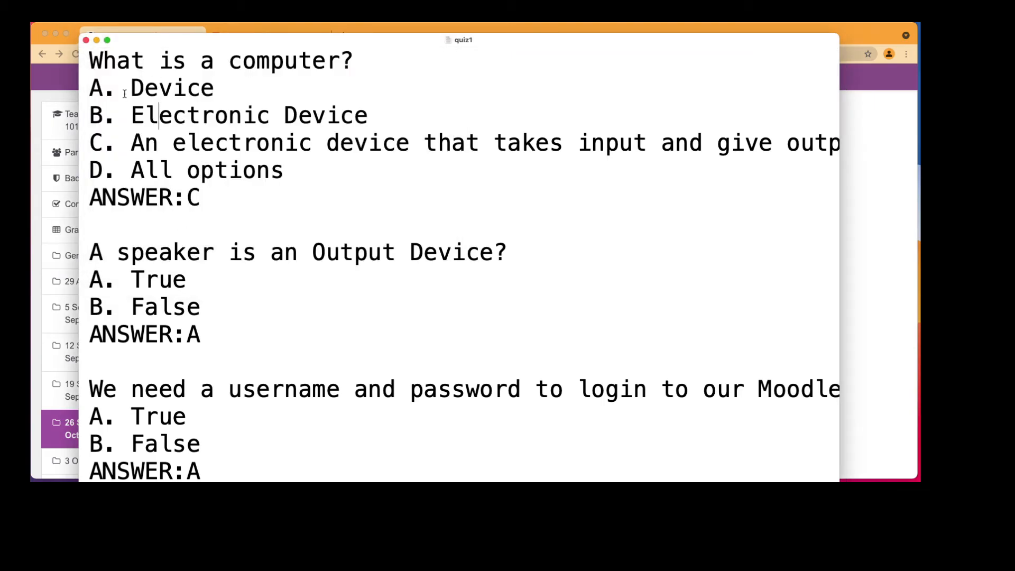
click(96, 41)
Go to the Teaching with Moodle 101 course page and add a quiz named Quiz 2 to the 3 October - 9 October week
scroll(410, 168, up, 10)
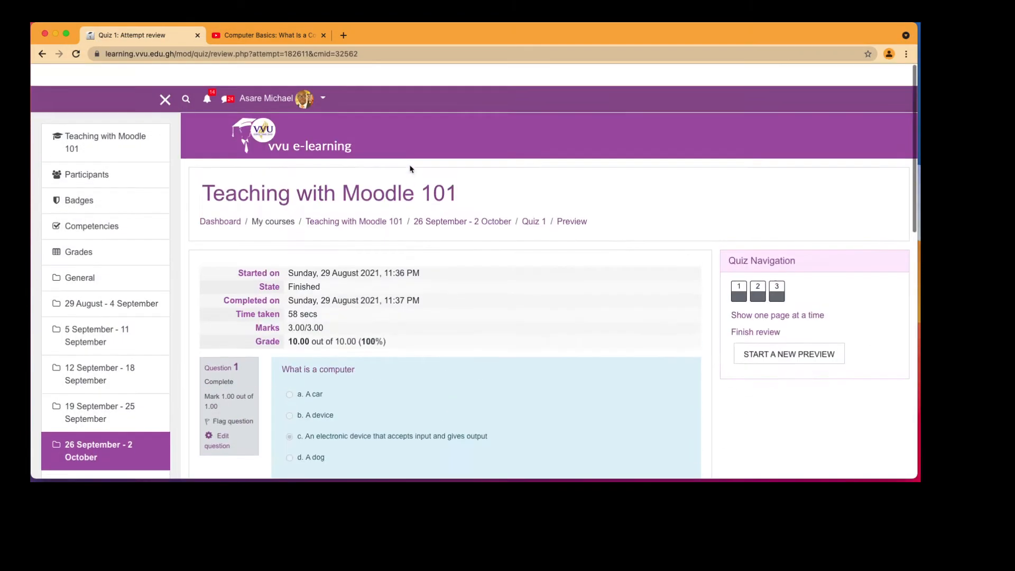
click(358, 204)
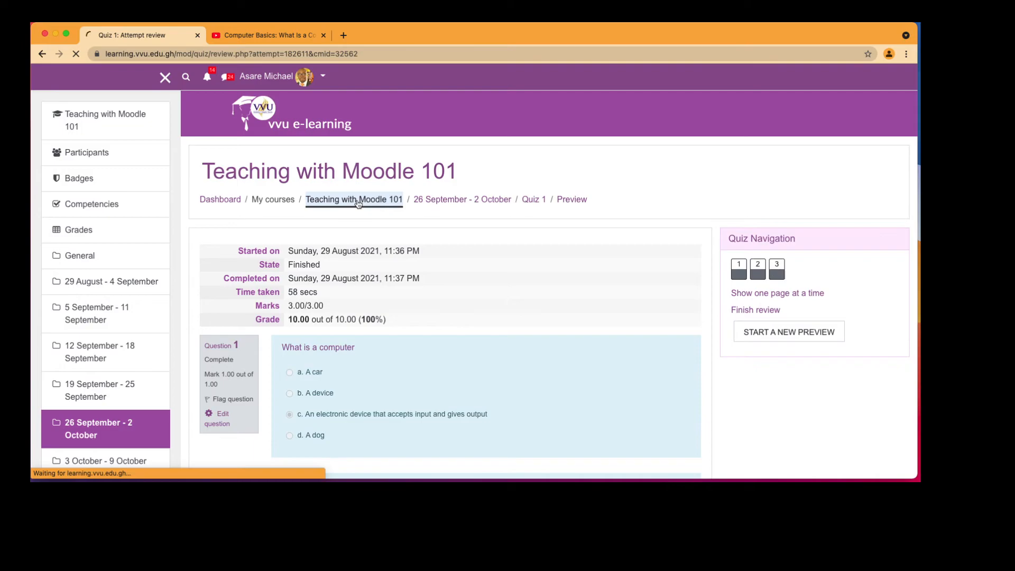
scroll(379, 254, down, 3)
scroll(378, 254, down, 20)
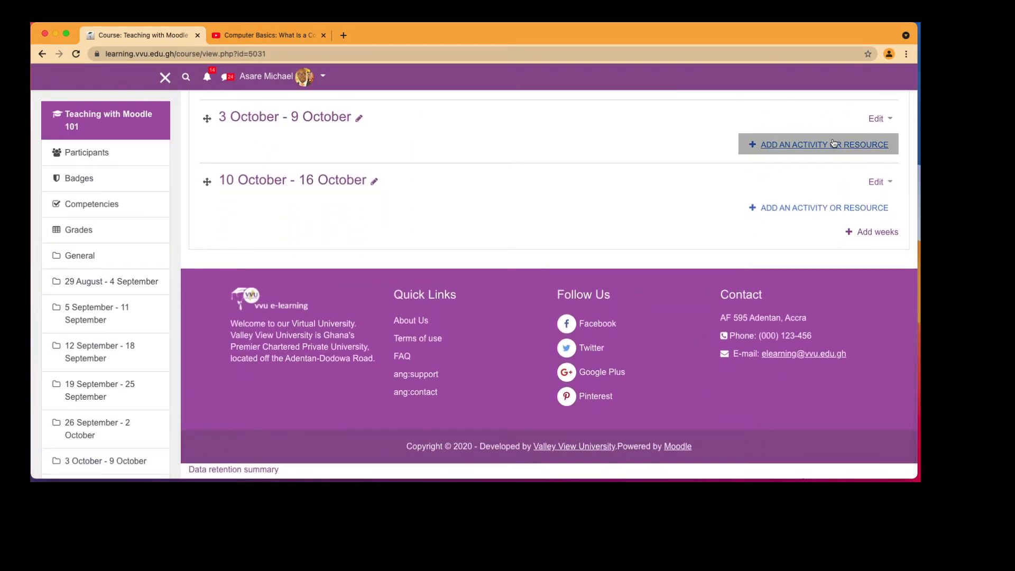
click(833, 145)
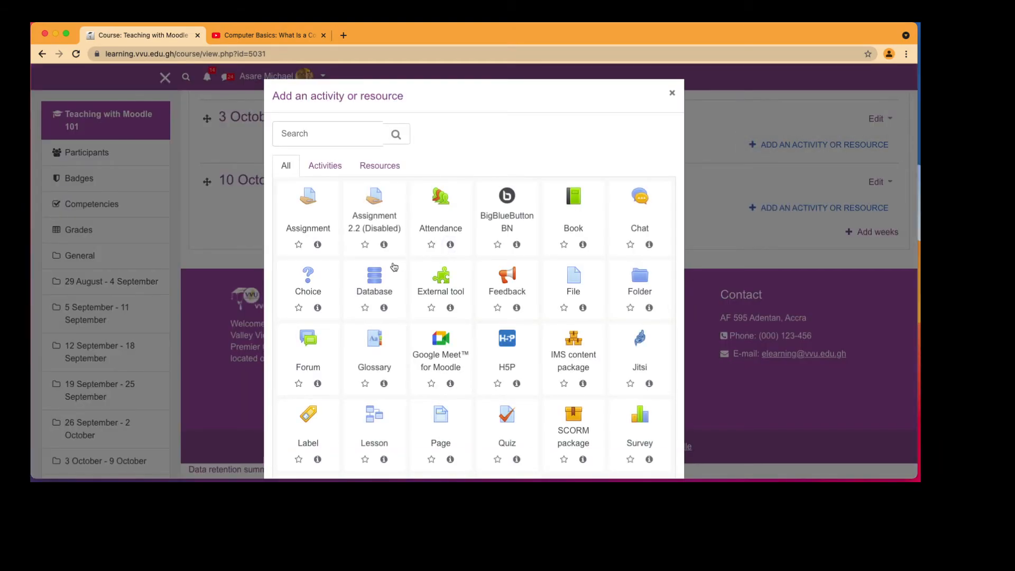
scroll(403, 278, down, 2)
click(500, 355)
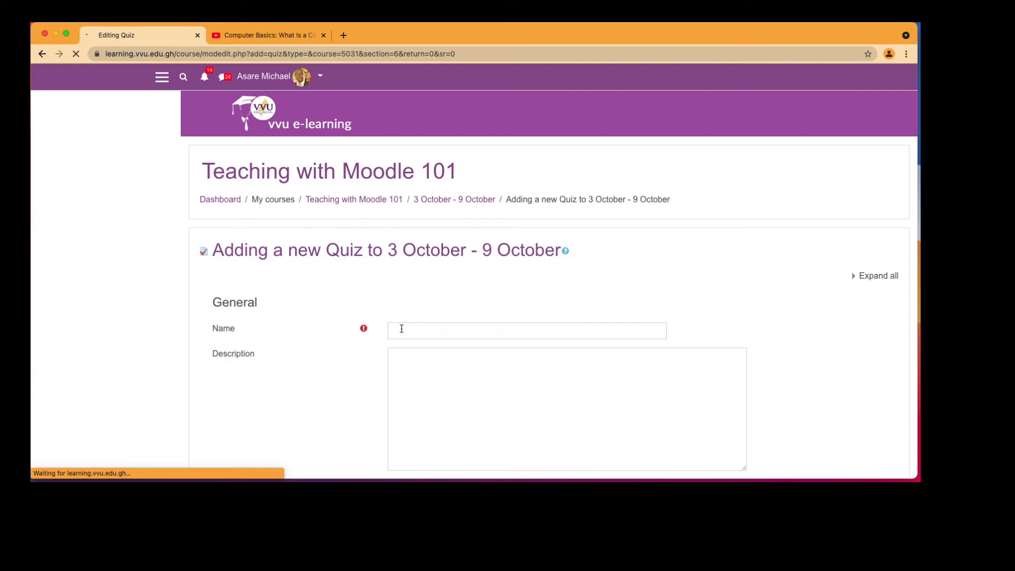
click(398, 330)
click(412, 338)
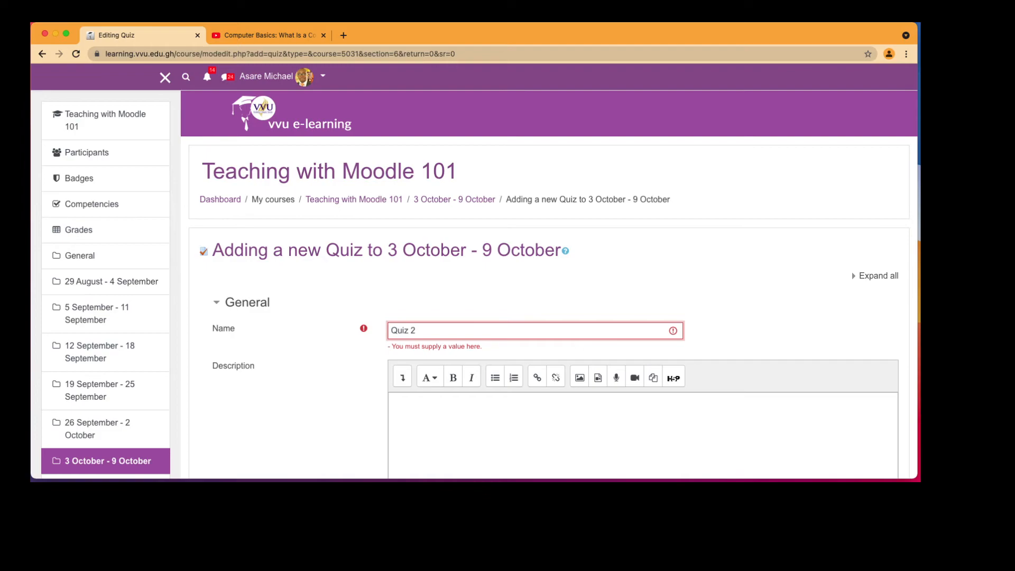
Enable a time limit of 10 minutes for Quiz 2
scroll(423, 340, down, 10)
scroll(442, 341, up, 3)
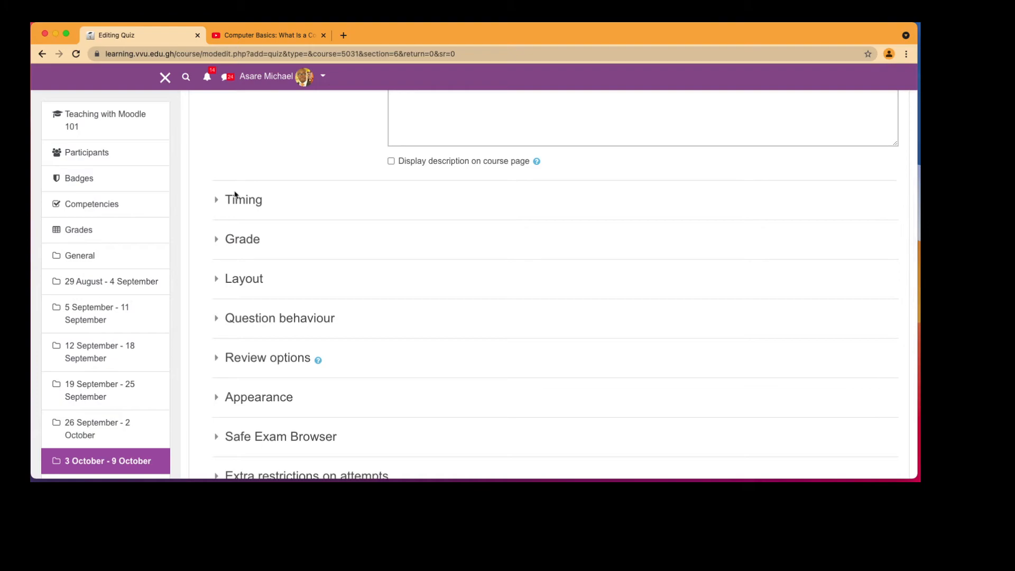
click(233, 199)
click(474, 289)
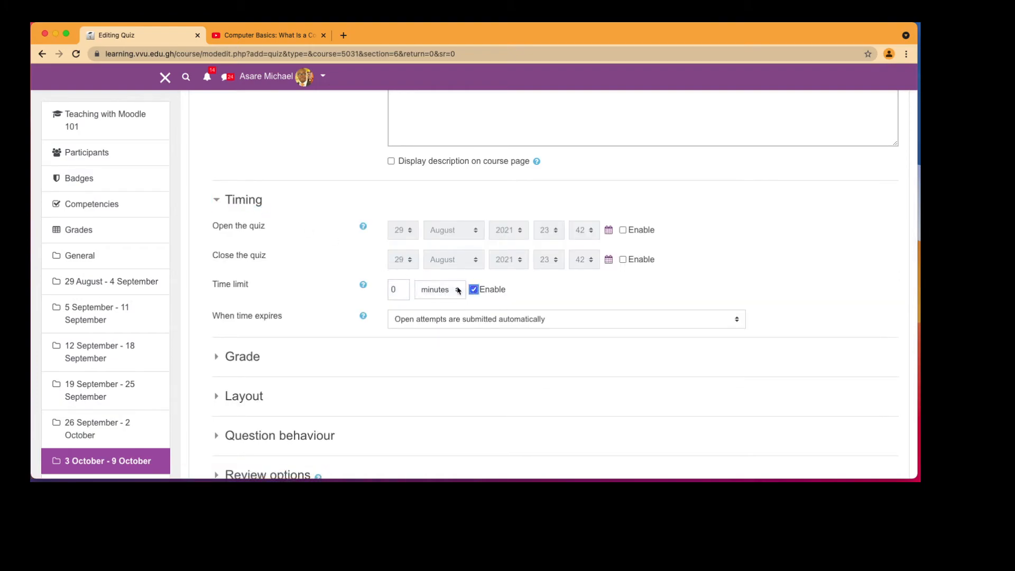
click(392, 289)
Enable the opening and closing dates for Quiz 2 and set the closing day to 30 August 2021
click(624, 230)
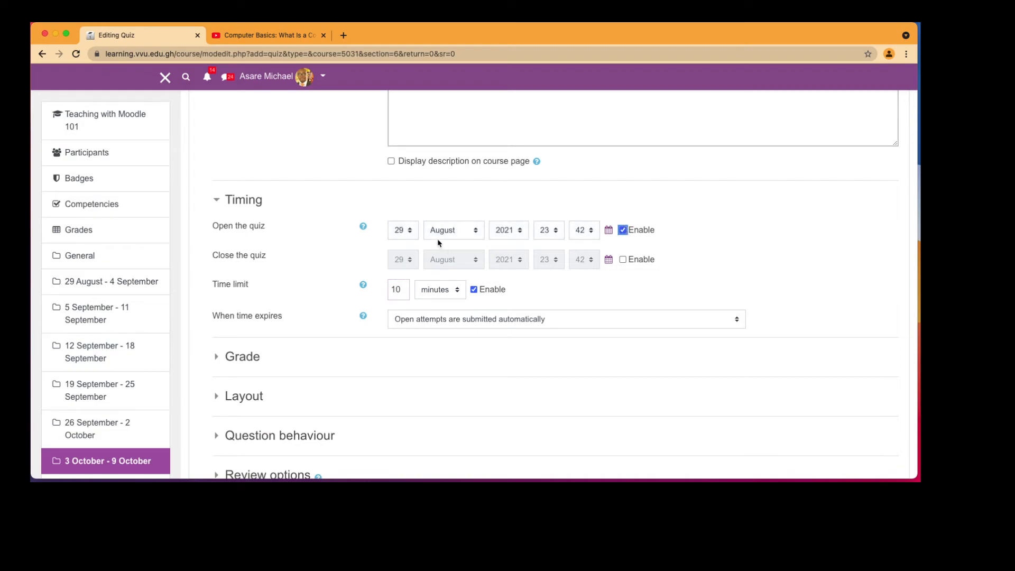
click(624, 259)
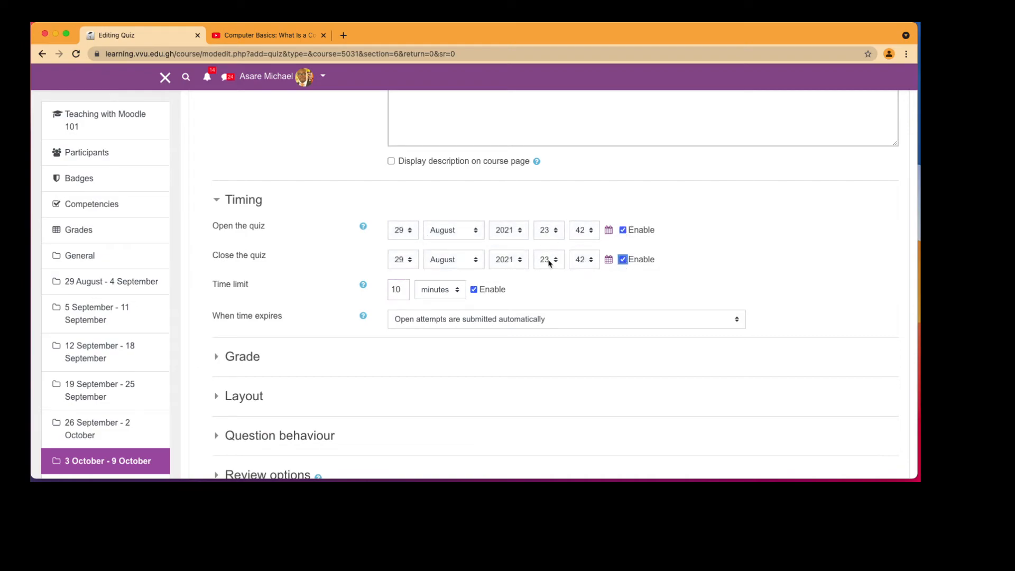
click(411, 260)
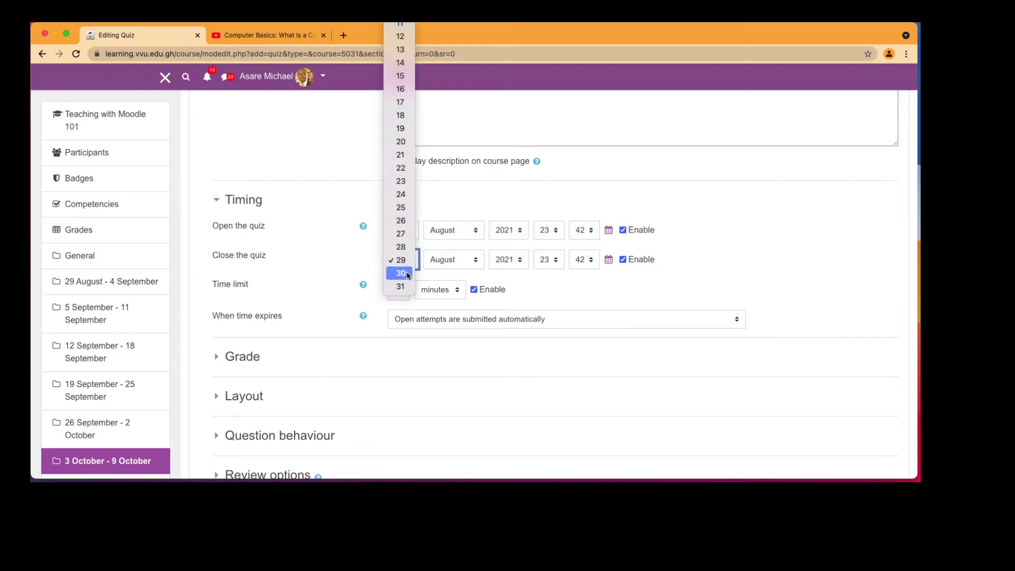
click(409, 273)
Limit Quiz 2 to 1 allowed attempt and save it, returning to the course
scroll(729, 300, down, 5)
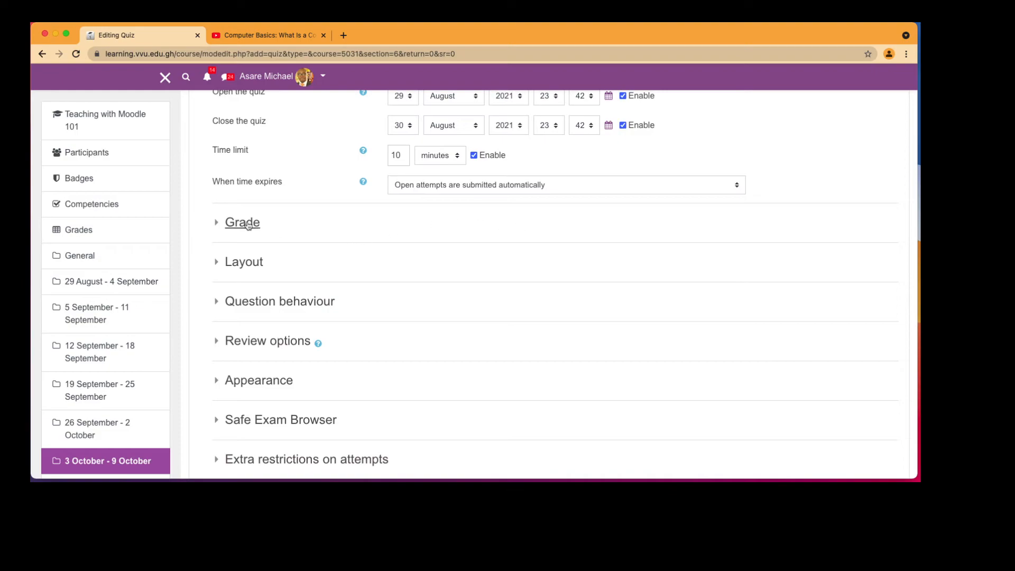
click(242, 222)
click(429, 305)
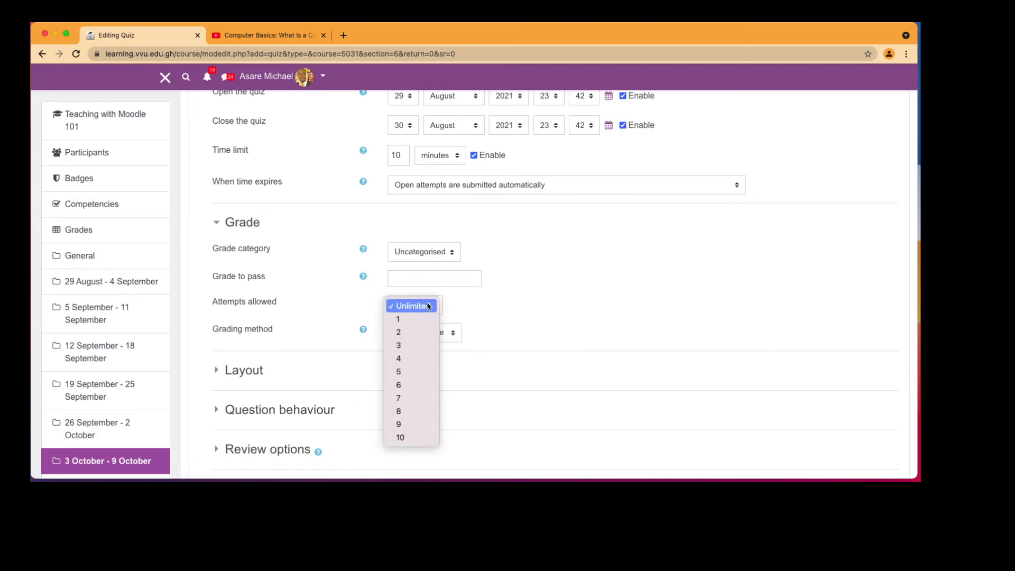
click(421, 320)
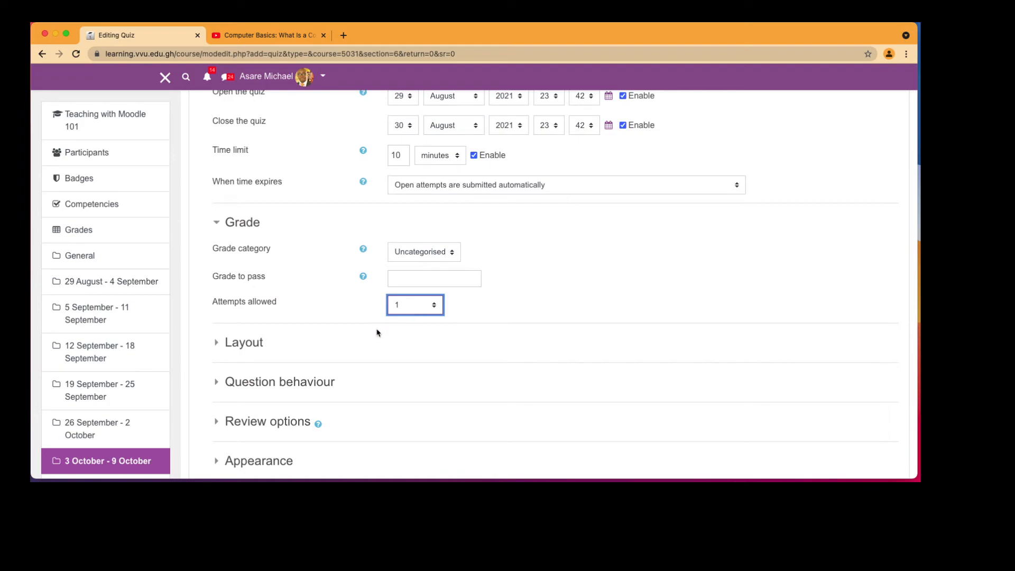
scroll(377, 332, down, 5)
scroll(377, 332, down, 6)
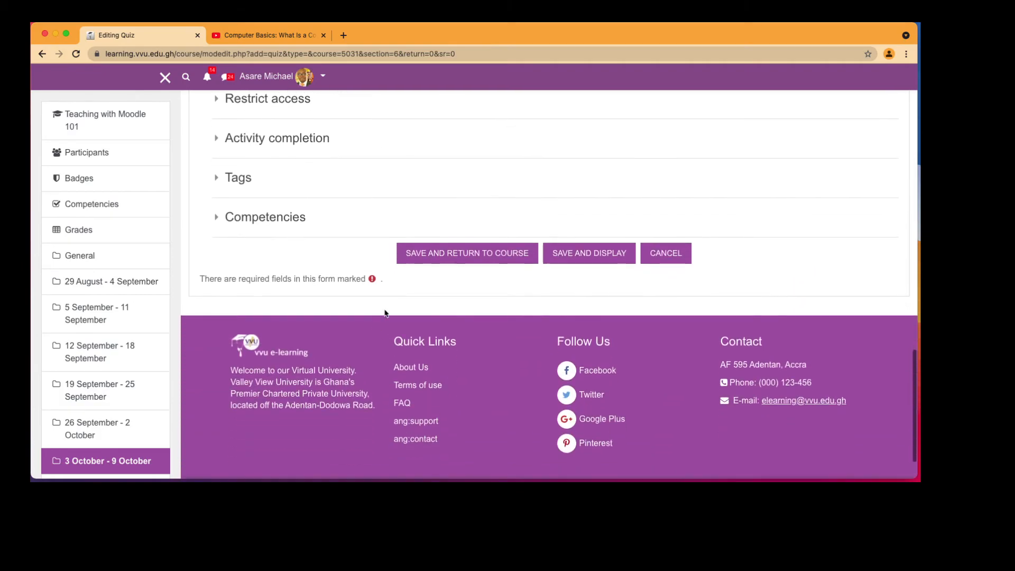
click(487, 255)
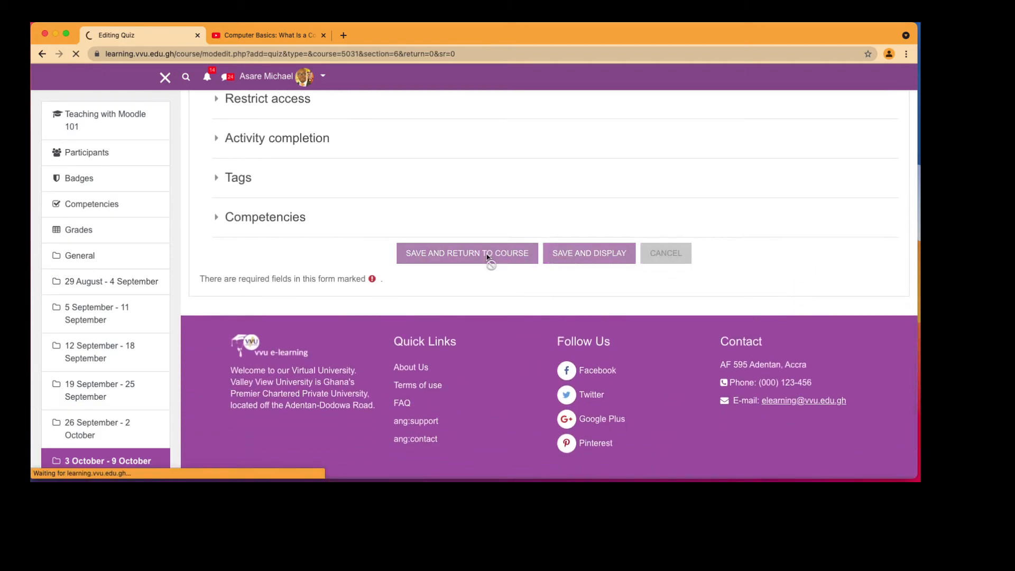
Open Quiz 2 in the 3 October - 9 October week and go to its question editing page
scroll(444, 279, up, 1)
scroll(312, 207, up, 5)
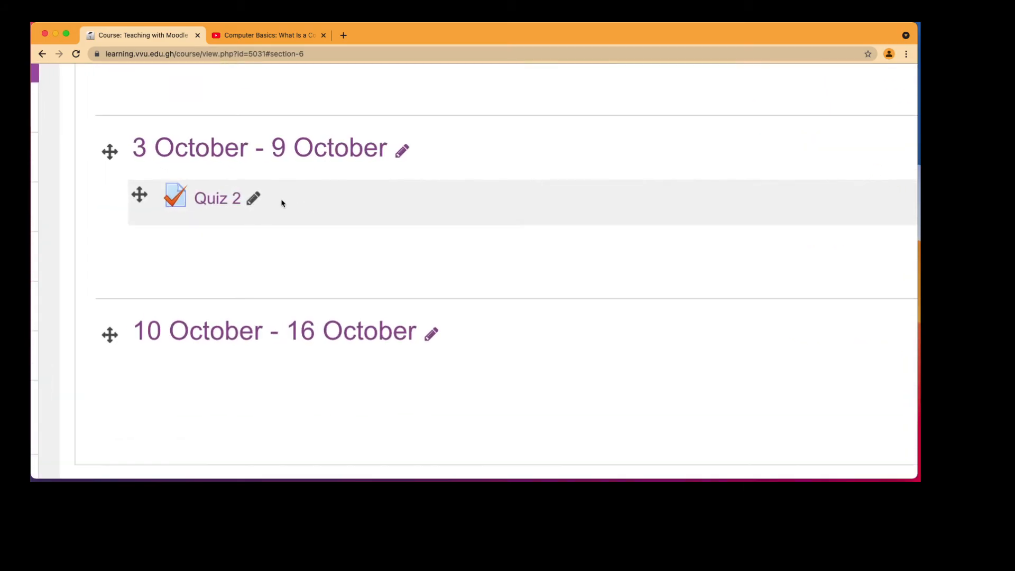
click(220, 199)
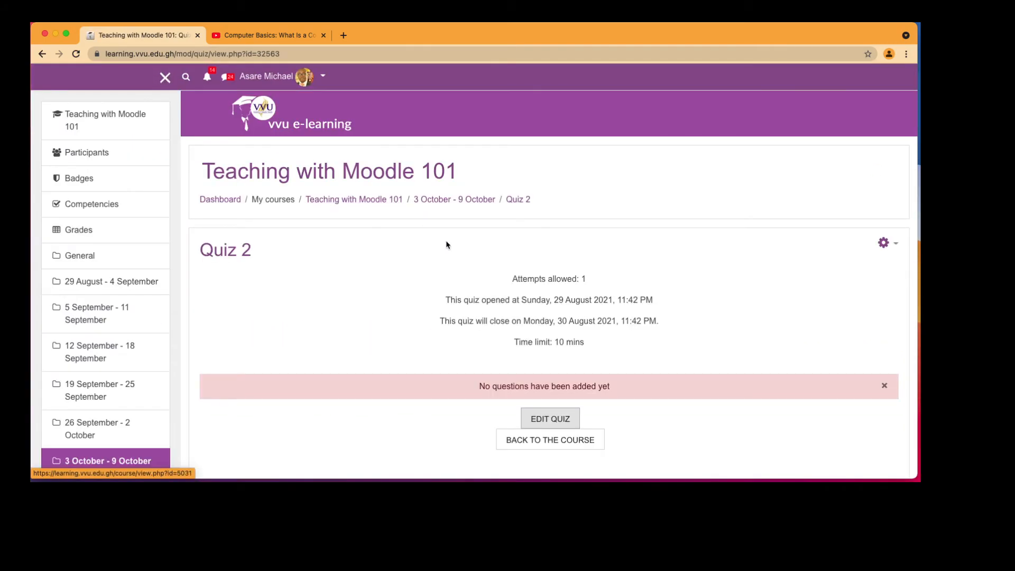
scroll(446, 245, down, 3)
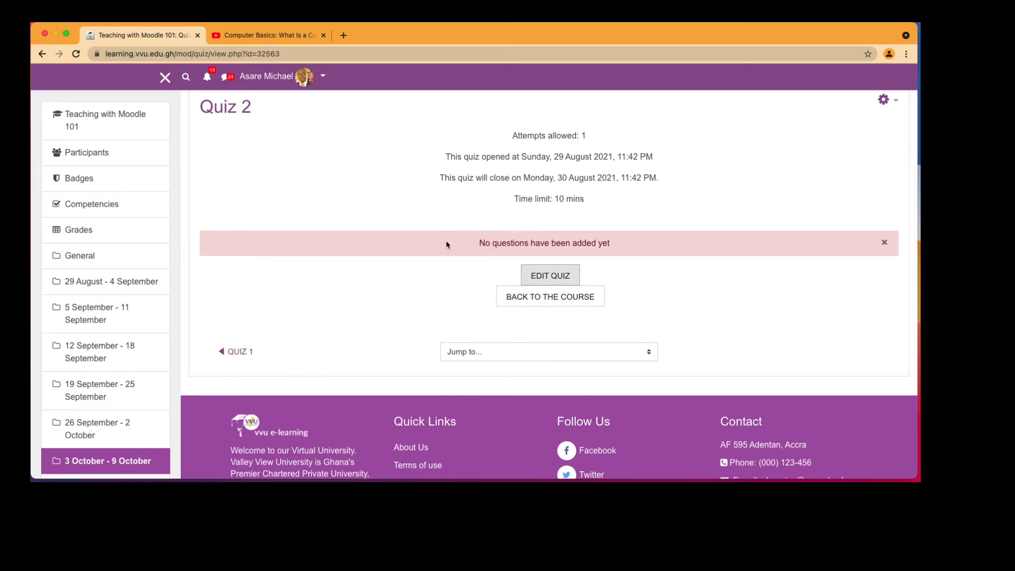
click(552, 274)
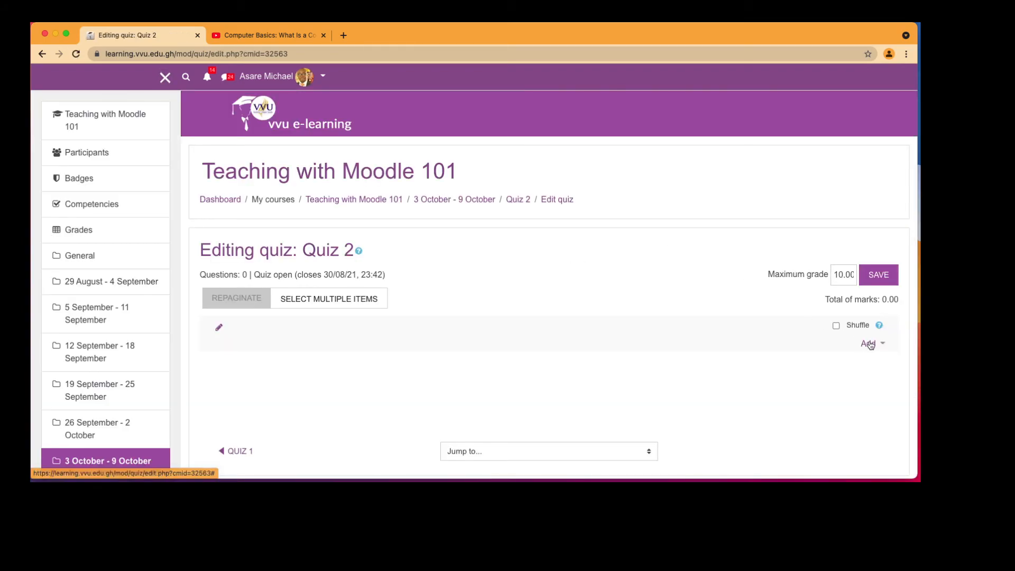
Look over the course's question bank from Quiz 2 without adding any question, and return to the Quiz 2 overview
click(869, 346)
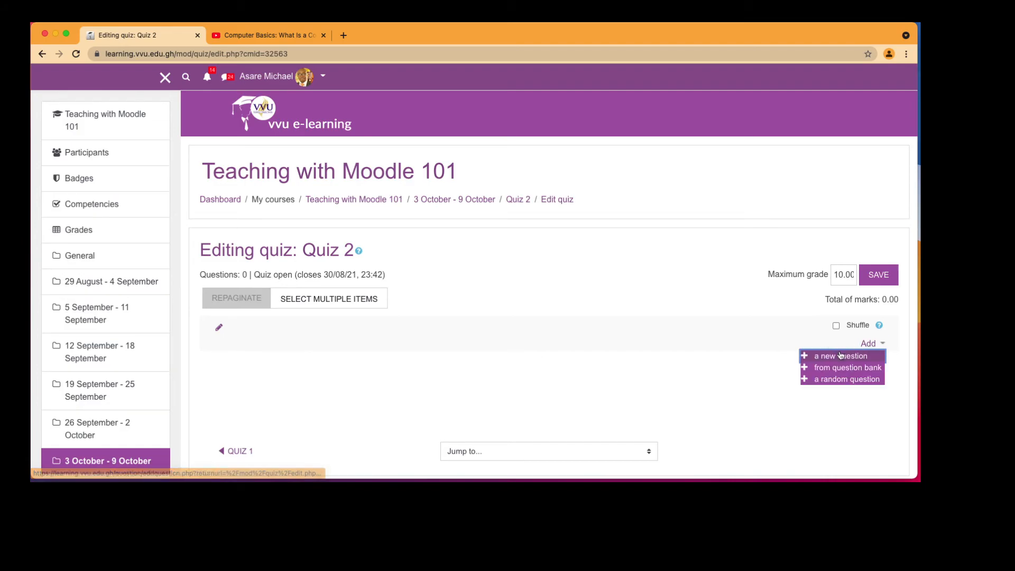
click(847, 371)
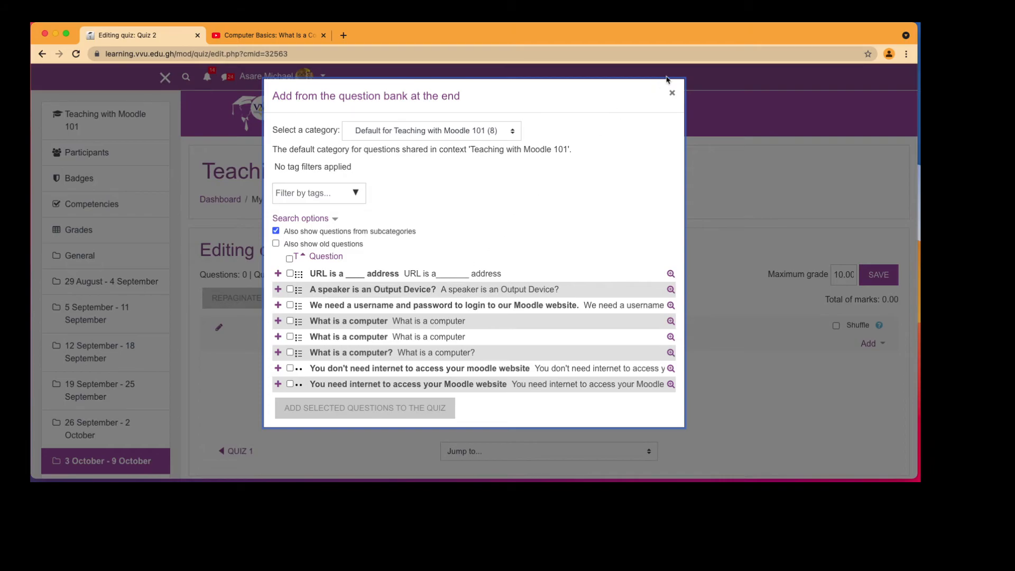
click(672, 93)
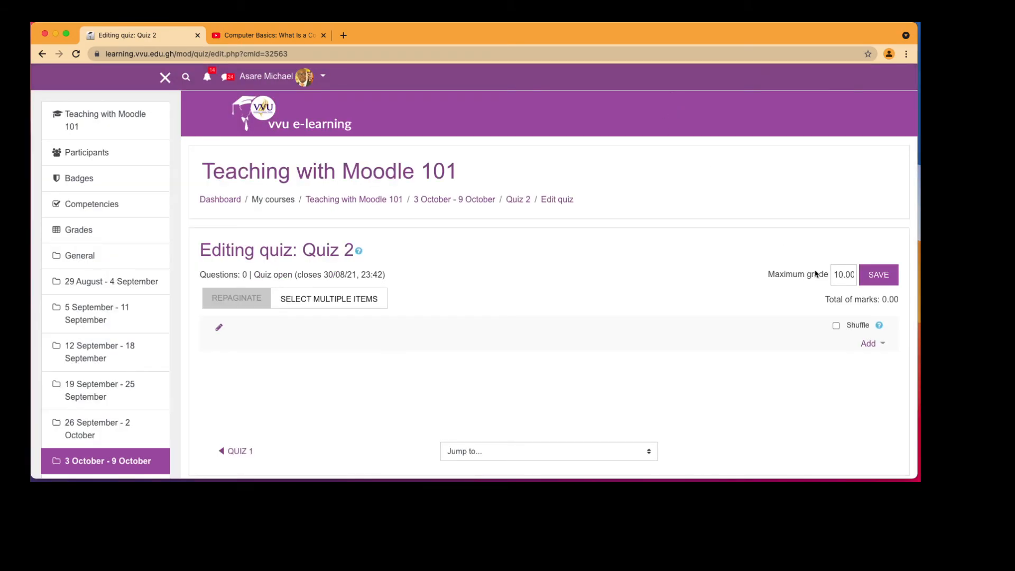
scroll(779, 297, down, 3)
scroll(779, 297, up, 3)
click(518, 200)
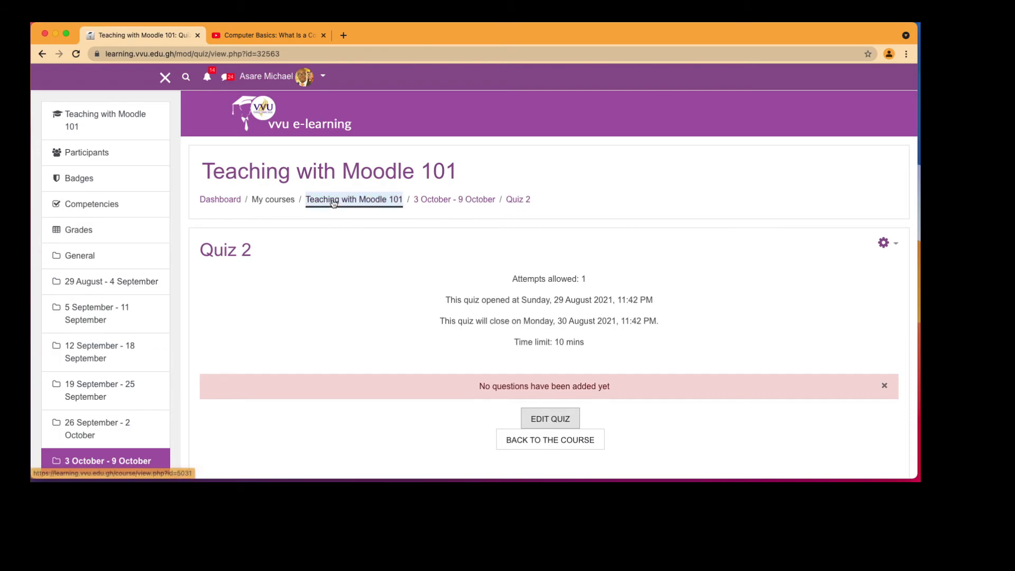
Return to the course page and open Quiz 1 in the 26 September - 2 October week
click(333, 204)
scroll(743, 336, down, 6)
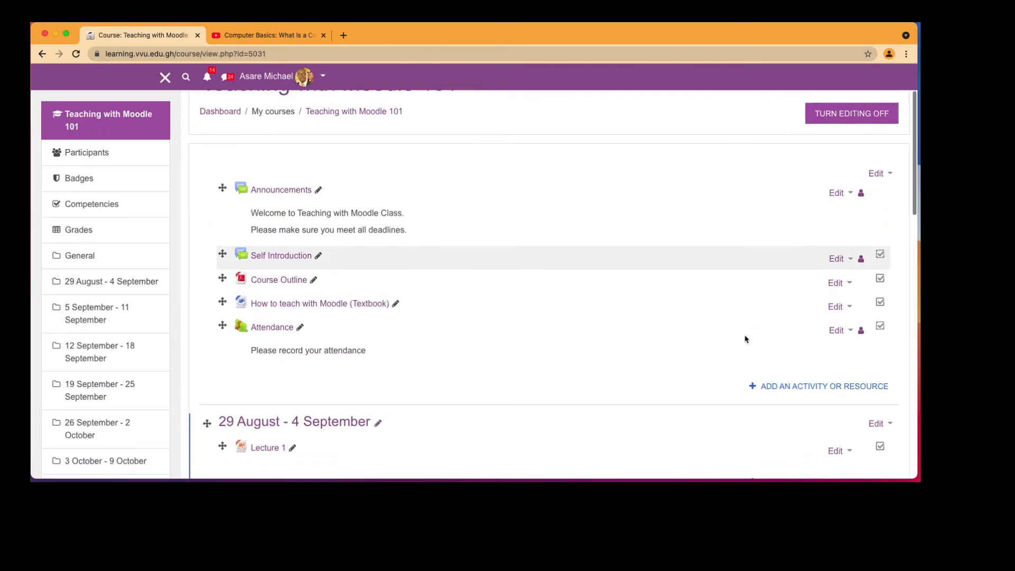
scroll(327, 383, down, 3)
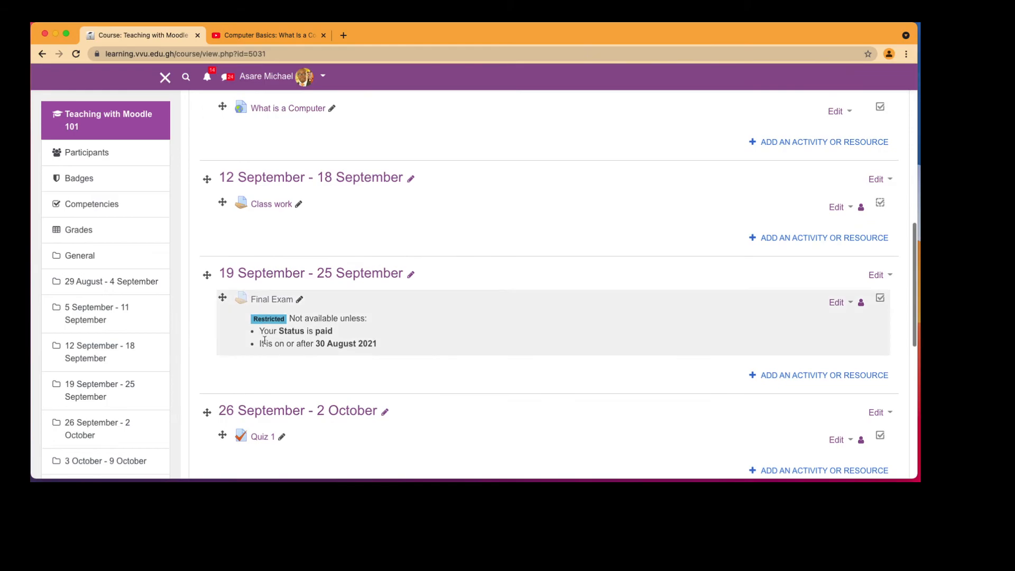
click(260, 436)
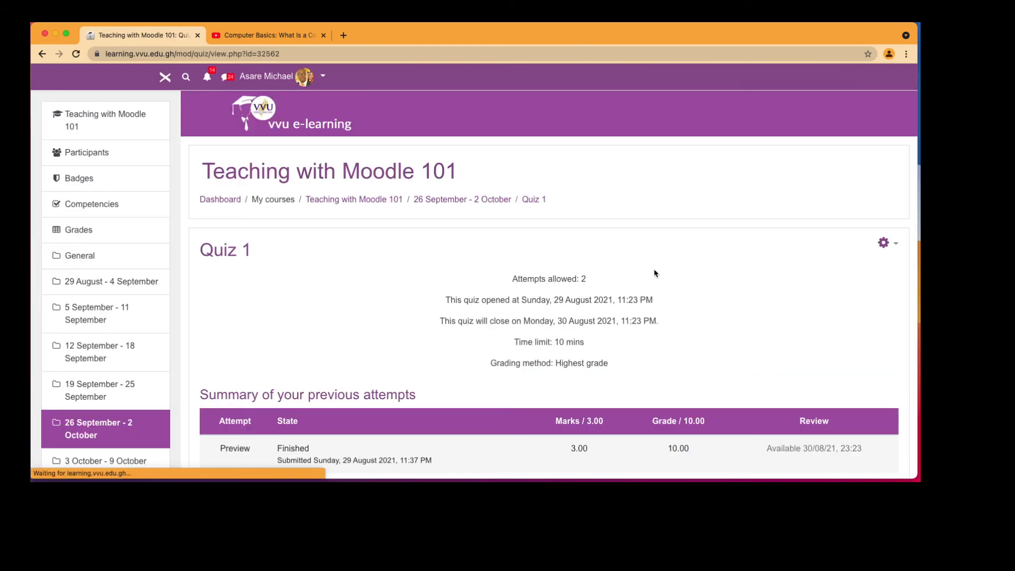
Open the question bank from Quiz 1 and look over the default course category's questions
click(885, 243)
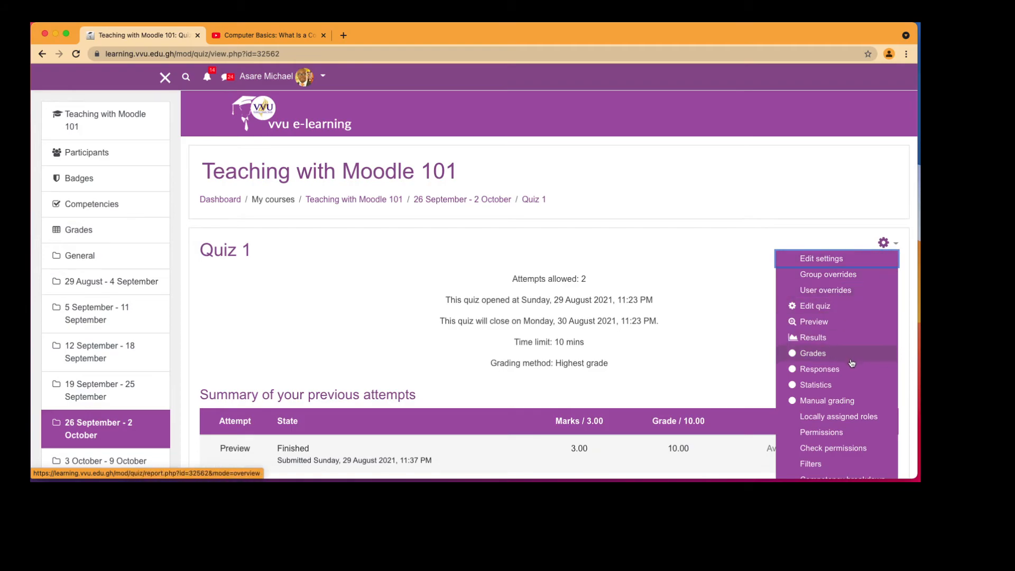
scroll(852, 364, down, 3)
scroll(852, 364, down, 4)
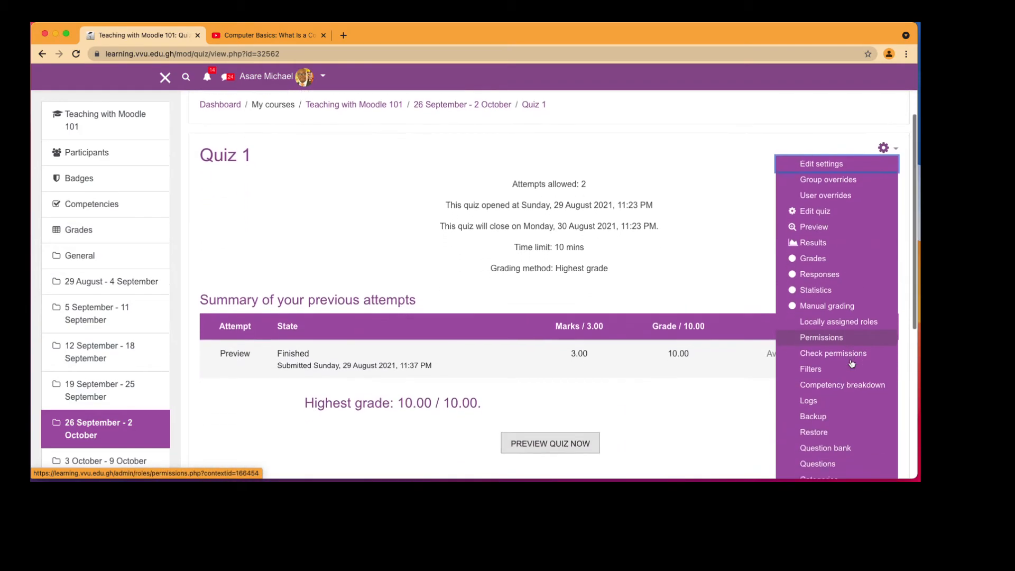
scroll(848, 370, down, 2)
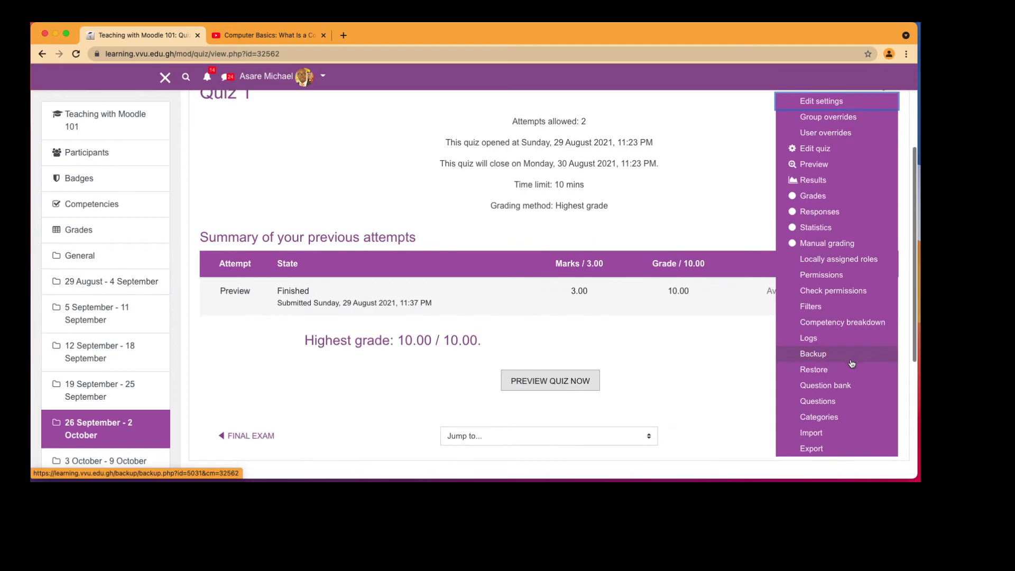
click(838, 389)
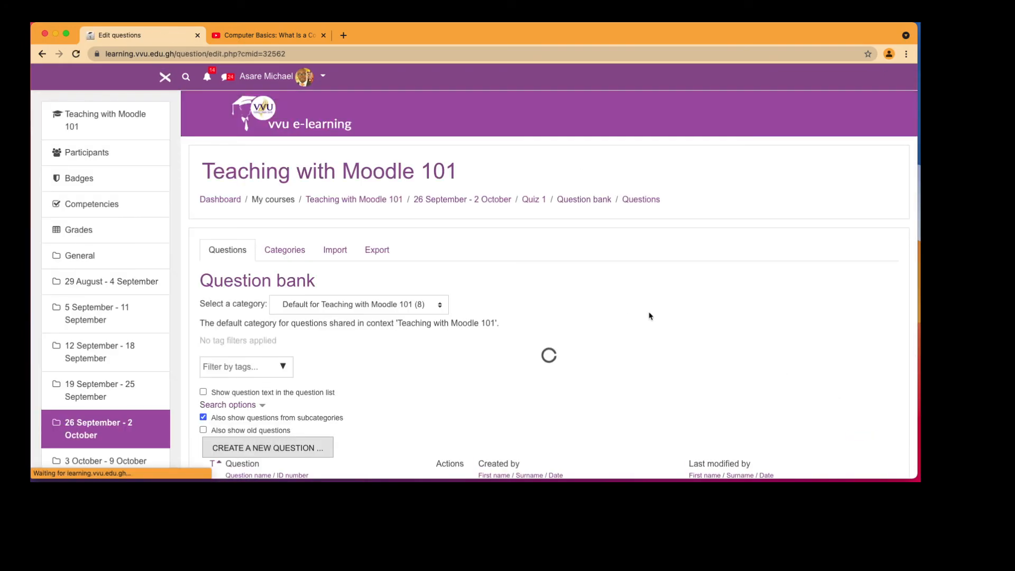
scroll(622, 306, down, 5)
scroll(370, 243, up, 3)
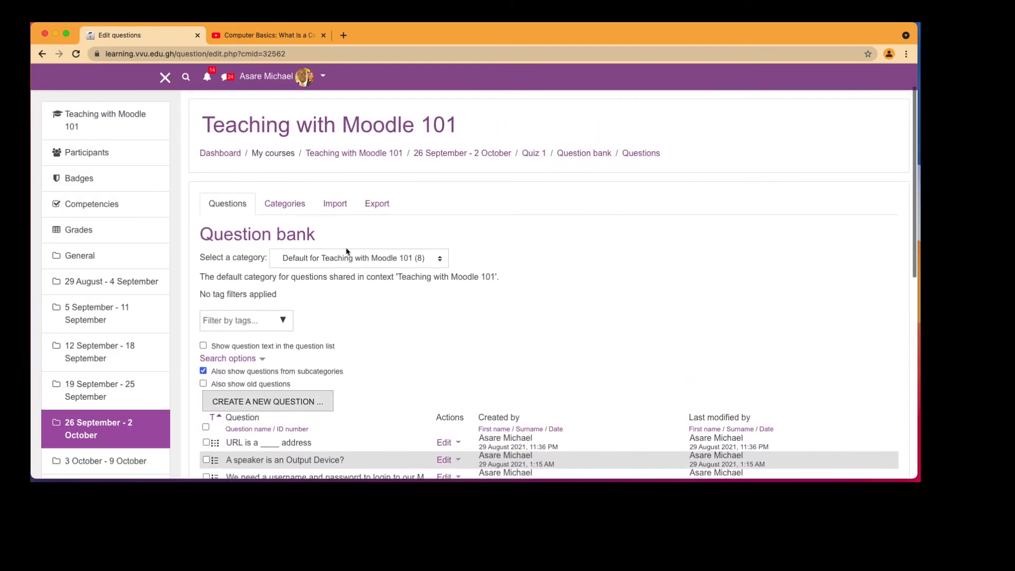
Add a question category named Quiz 2 under the parent category Default for Teaching with Moodle 101
click(288, 205)
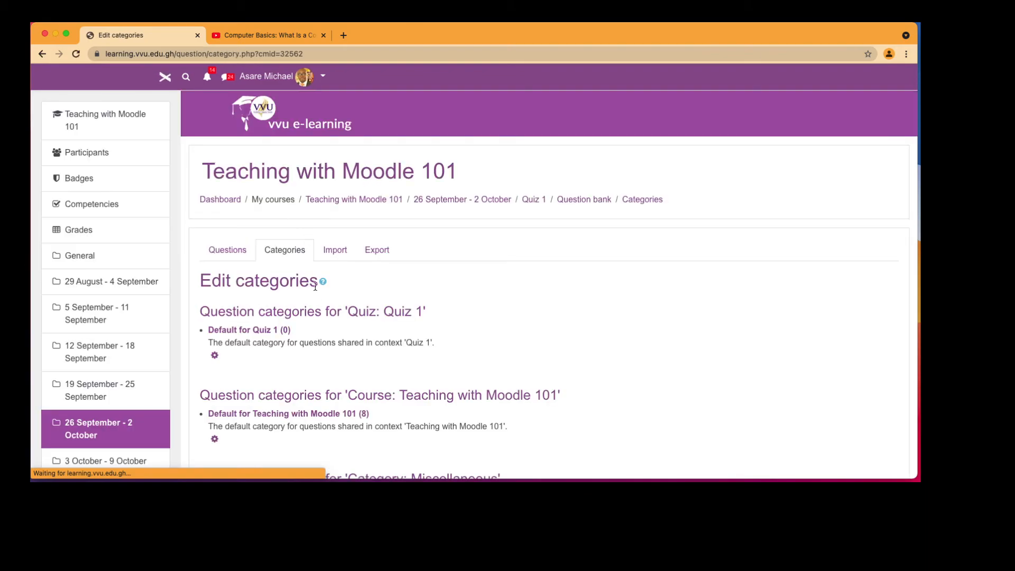
scroll(317, 300, down, 2)
scroll(317, 300, down, 9)
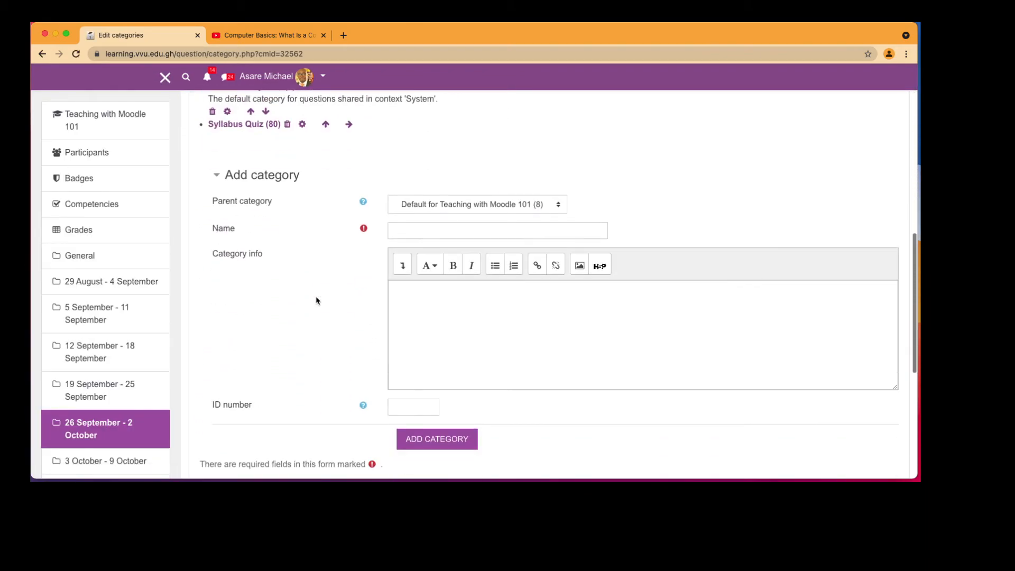
scroll(316, 301, down, 1)
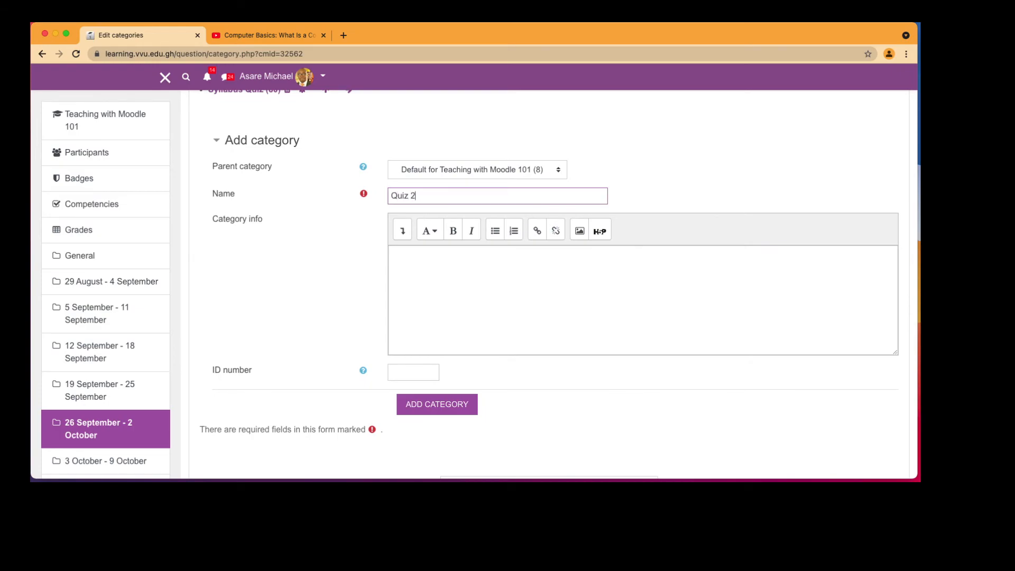
scroll(414, 220, down, 3)
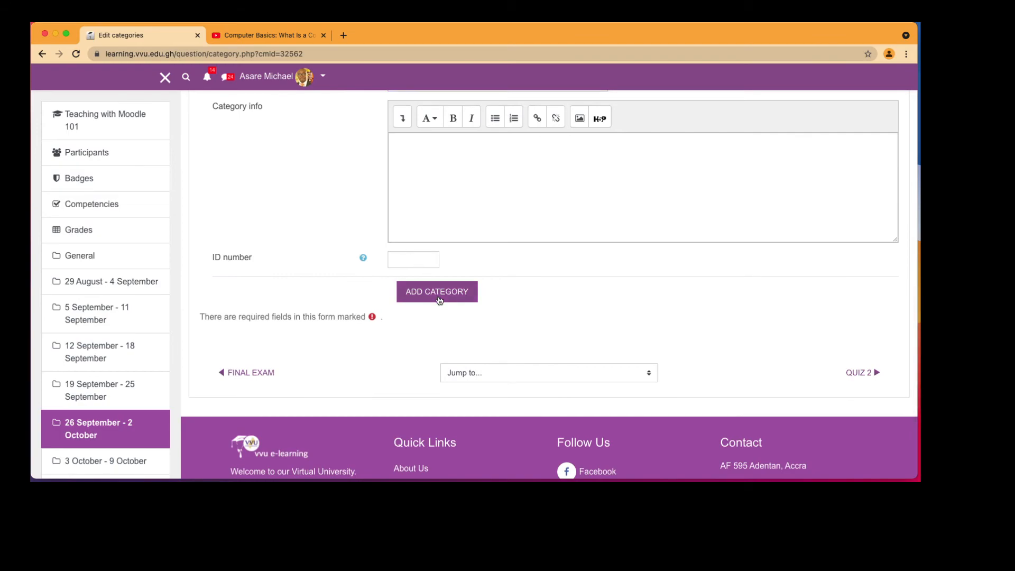
click(438, 300)
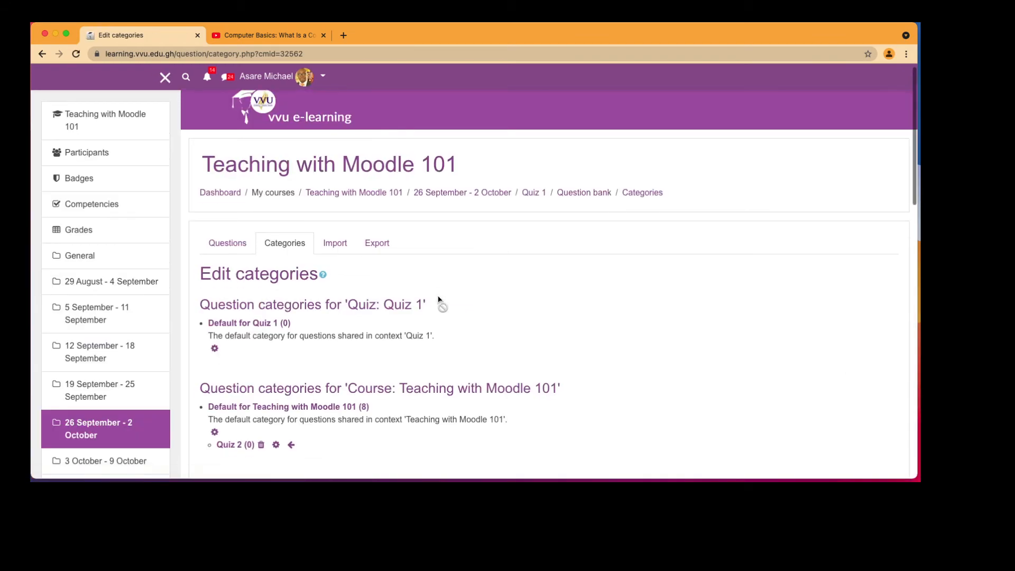
Open the Quiz 2 category under the course's question categories and set up a question import in Aiken format
scroll(438, 300, down, 5)
scroll(438, 300, down, 2)
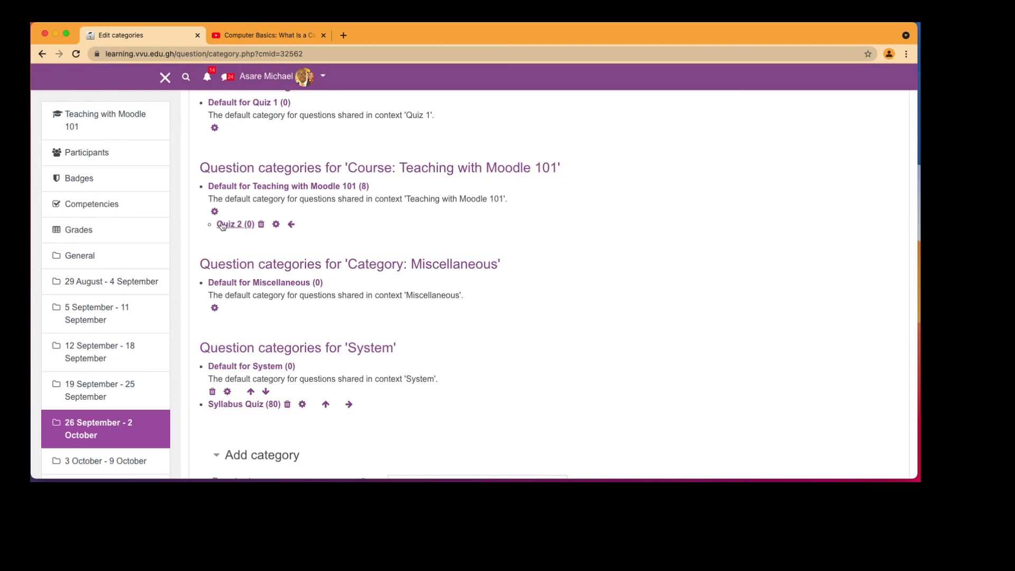
click(229, 226)
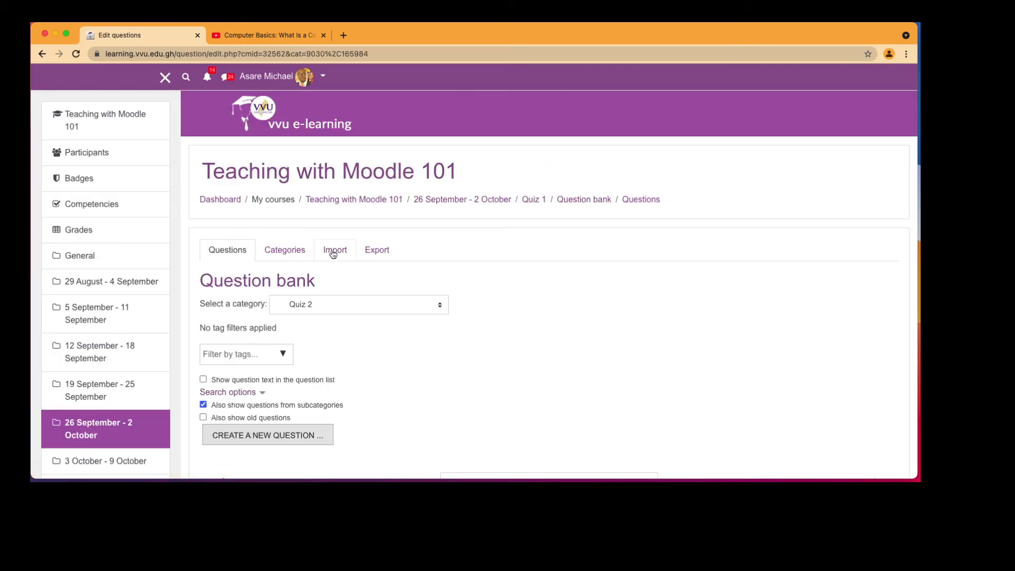
click(339, 252)
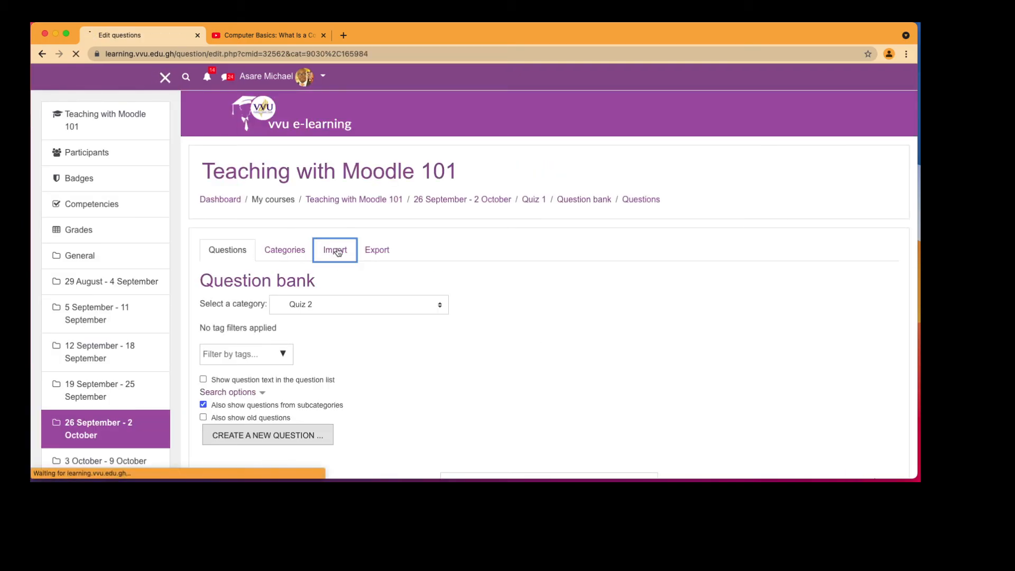
scroll(415, 284, down, 5)
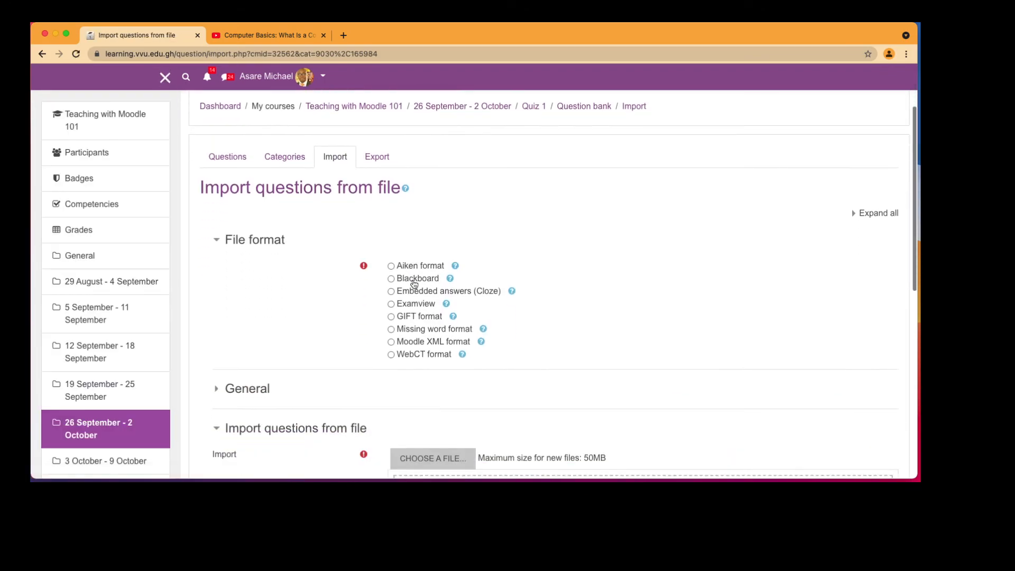
click(391, 220)
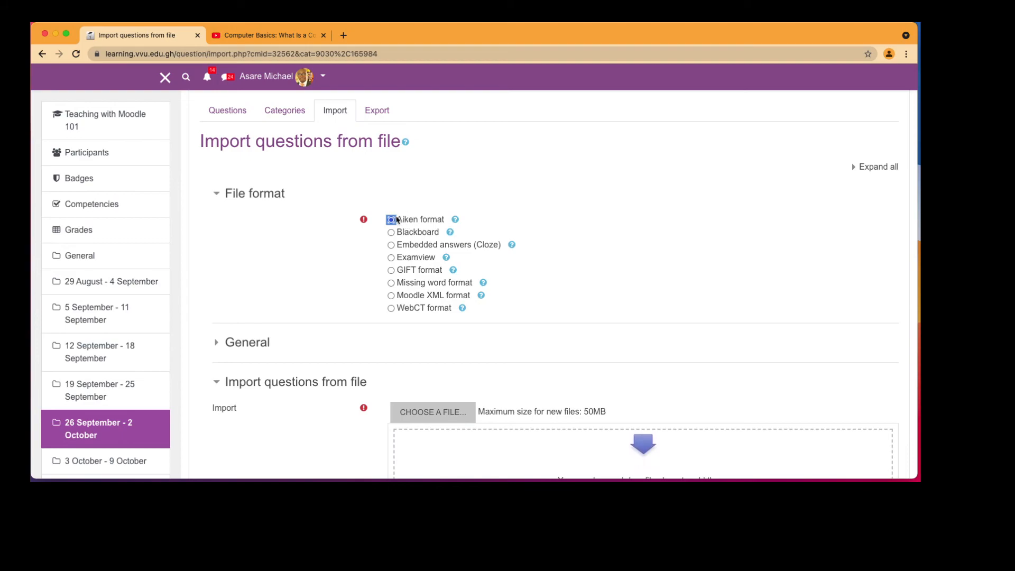
Upload the quiz1 text file from the ClassRoom folder as the question import file
scroll(394, 221, down, 5)
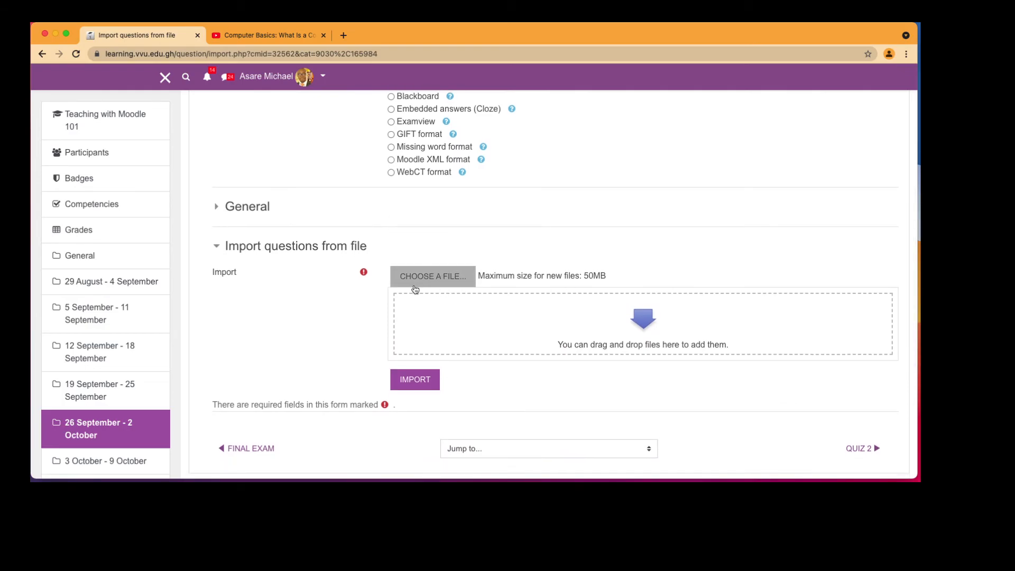
click(437, 277)
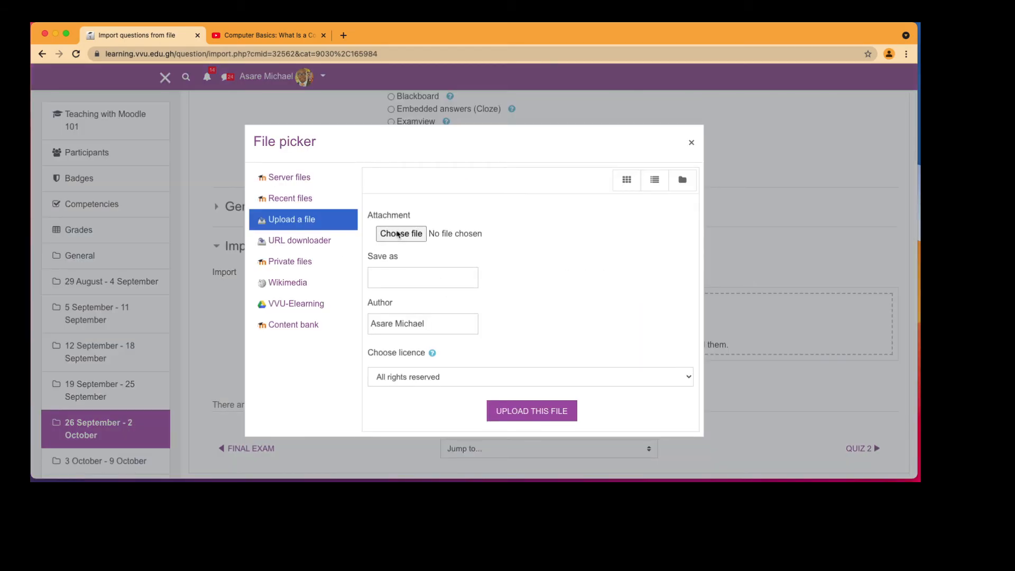
click(399, 234)
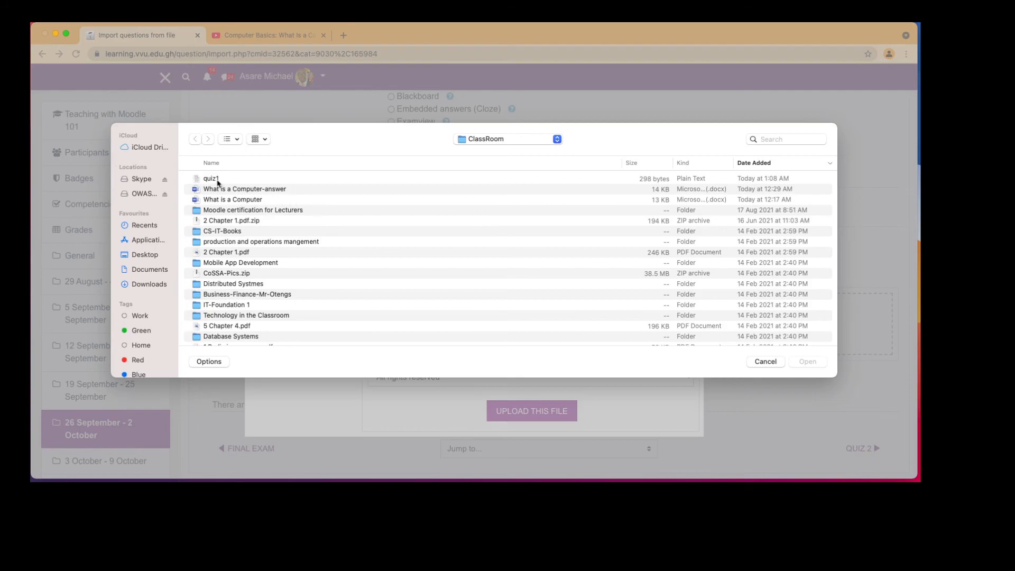
click(215, 180)
double_click(210, 180)
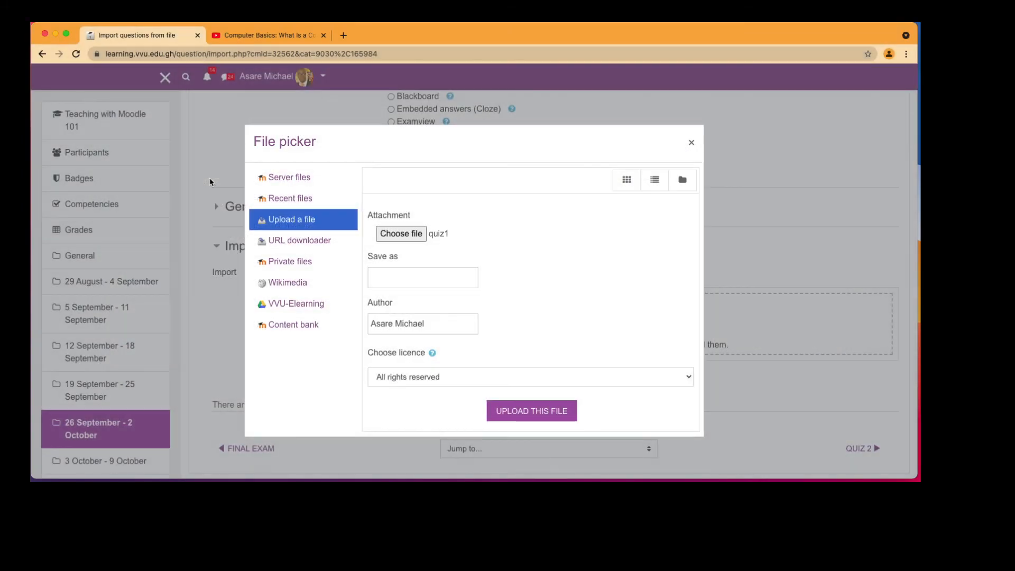
click(523, 411)
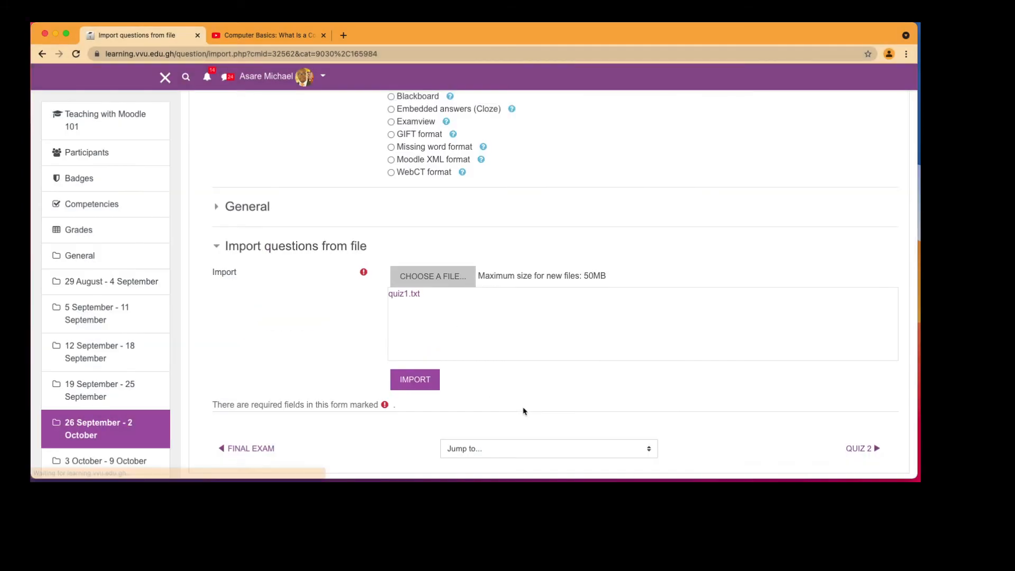
Import the questions from quiz1.txt into the Quiz 2 category and review them in the question bank
scroll(524, 411, down, 3)
scroll(524, 412, up, 3)
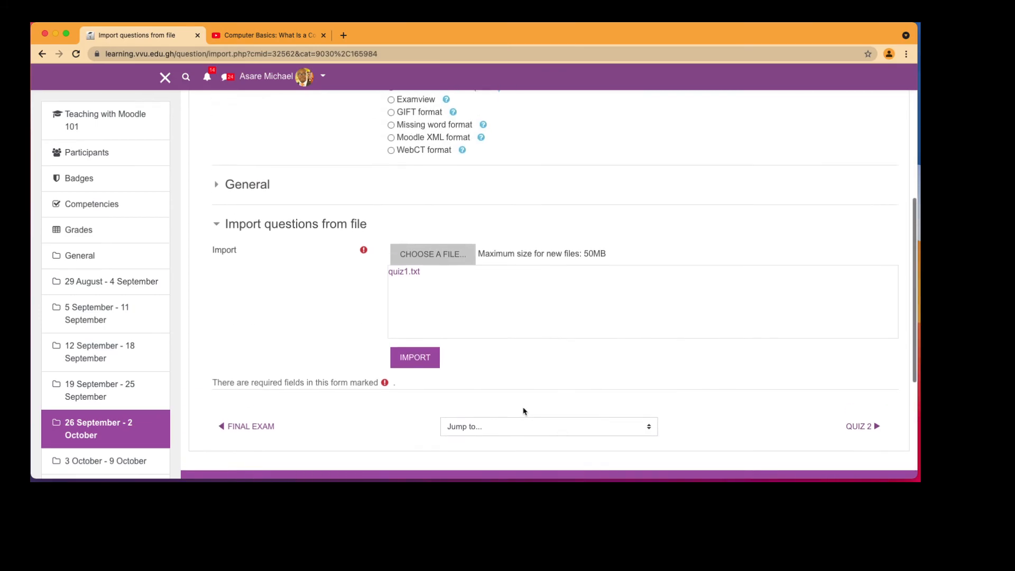
scroll(523, 411, down, 2)
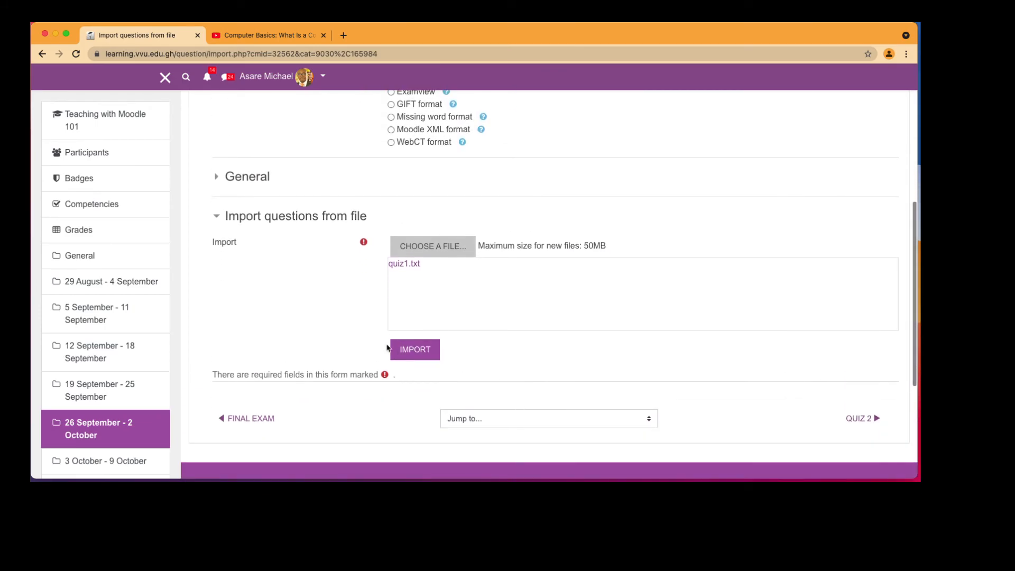
click(404, 352)
scroll(400, 295, down, 1)
scroll(399, 295, down, 3)
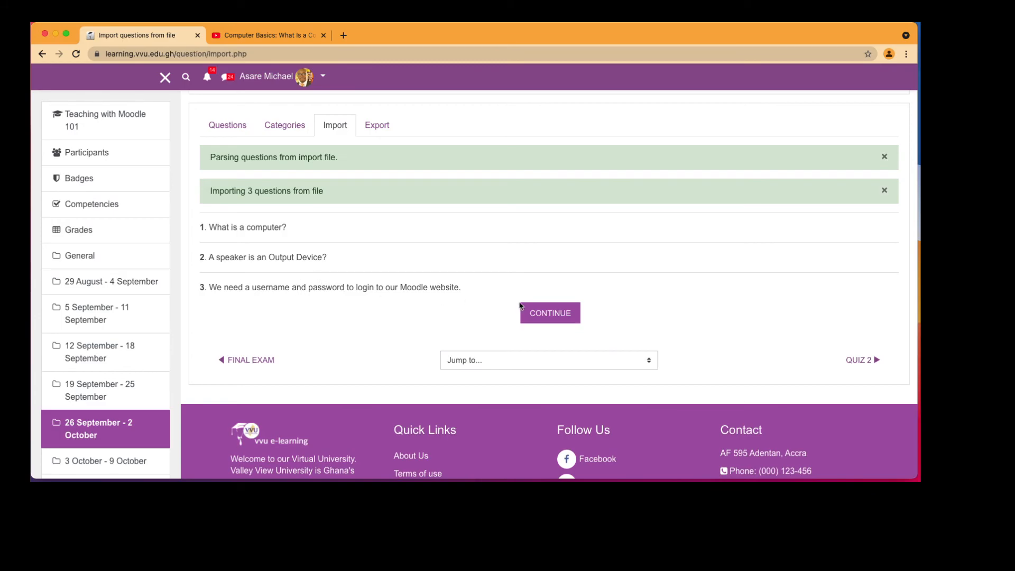
click(550, 313)
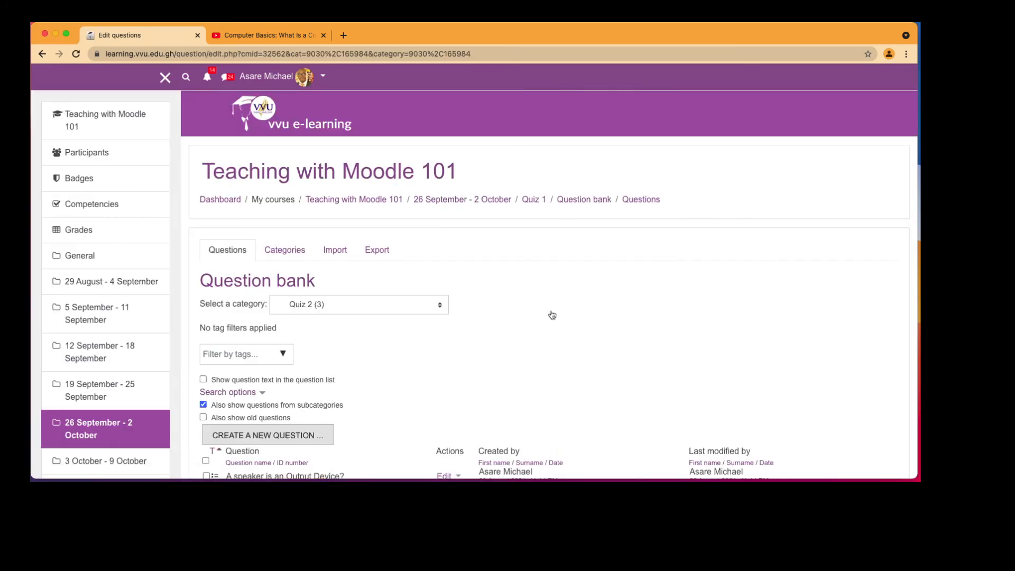
scroll(552, 315, down, 5)
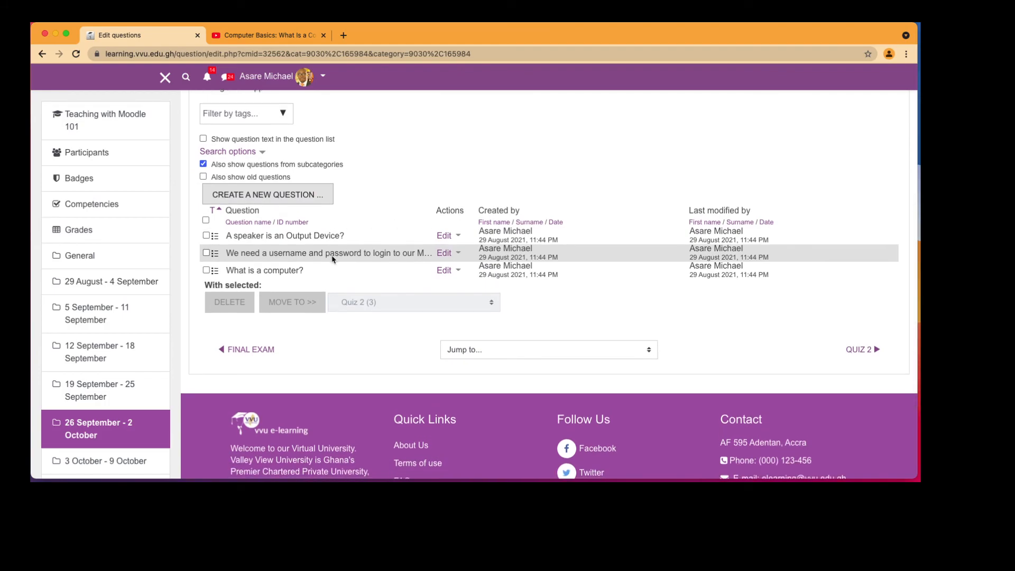
scroll(333, 259, up, 3)
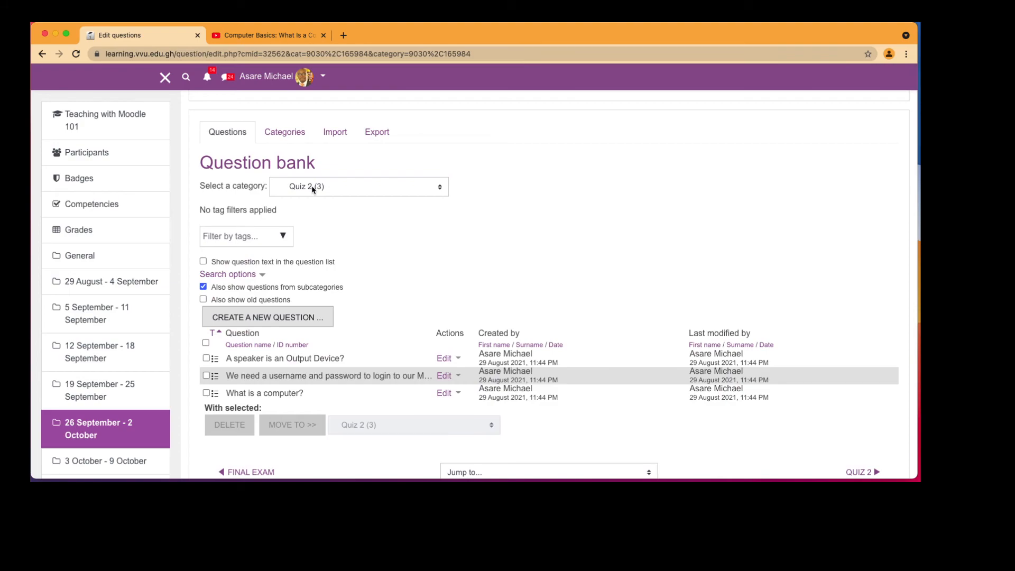
Return to the Teaching with Moodle 101 course page and open Quiz 2 in the 3 October - 9 October week
scroll(313, 189, up, 3)
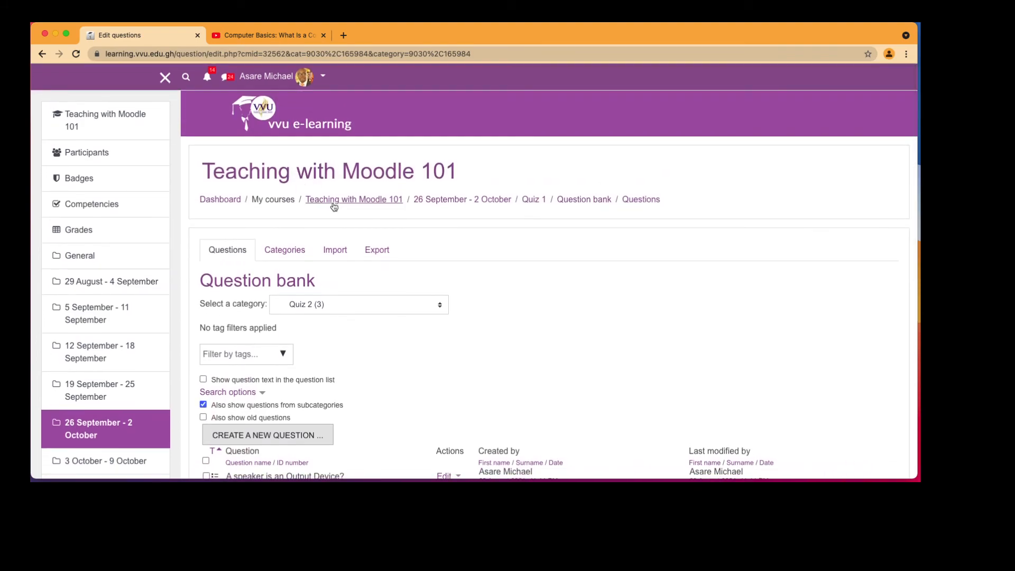
click(335, 204)
scroll(404, 333, down, 5)
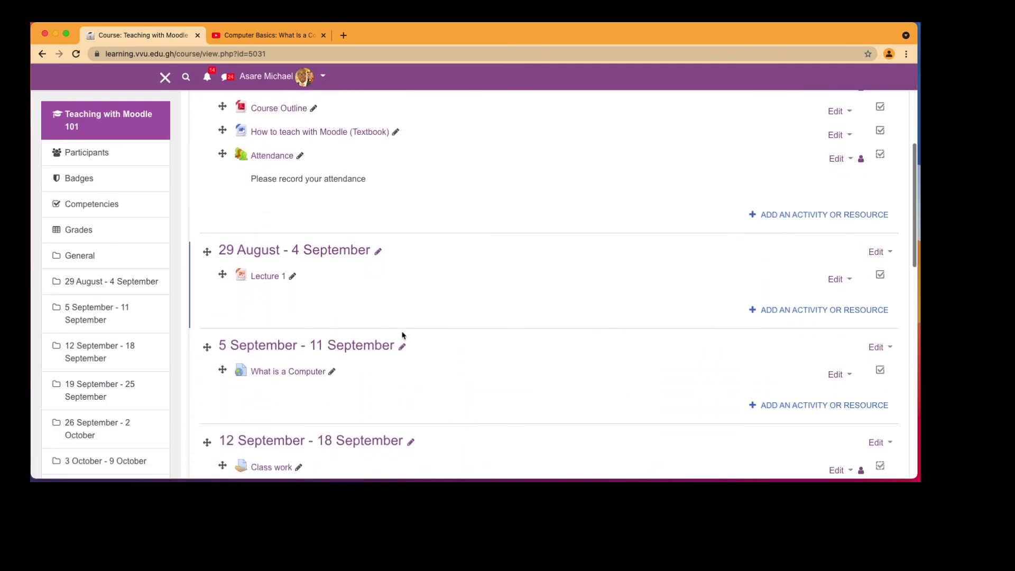
scroll(320, 288, down, 4)
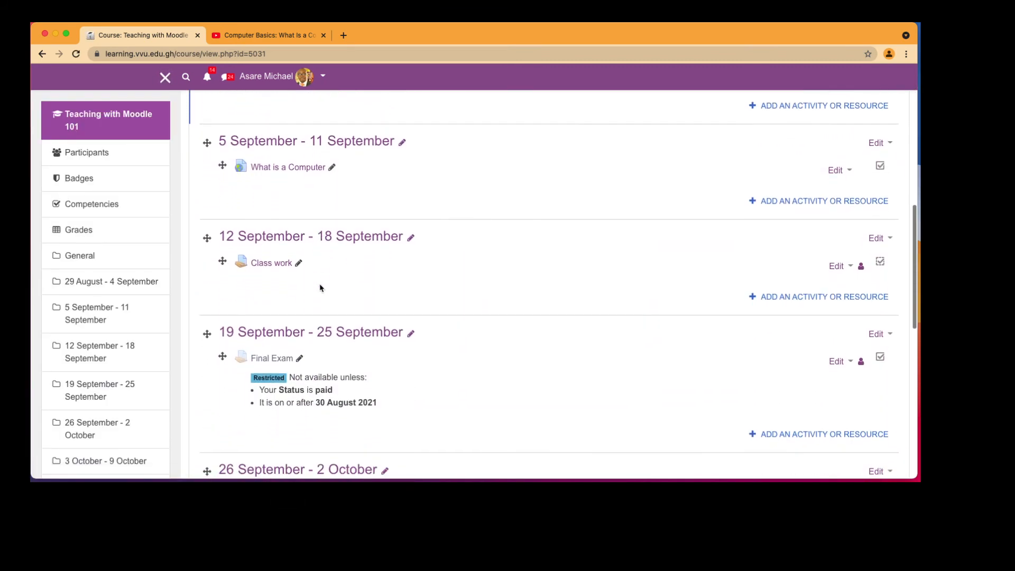
scroll(320, 288, down, 5)
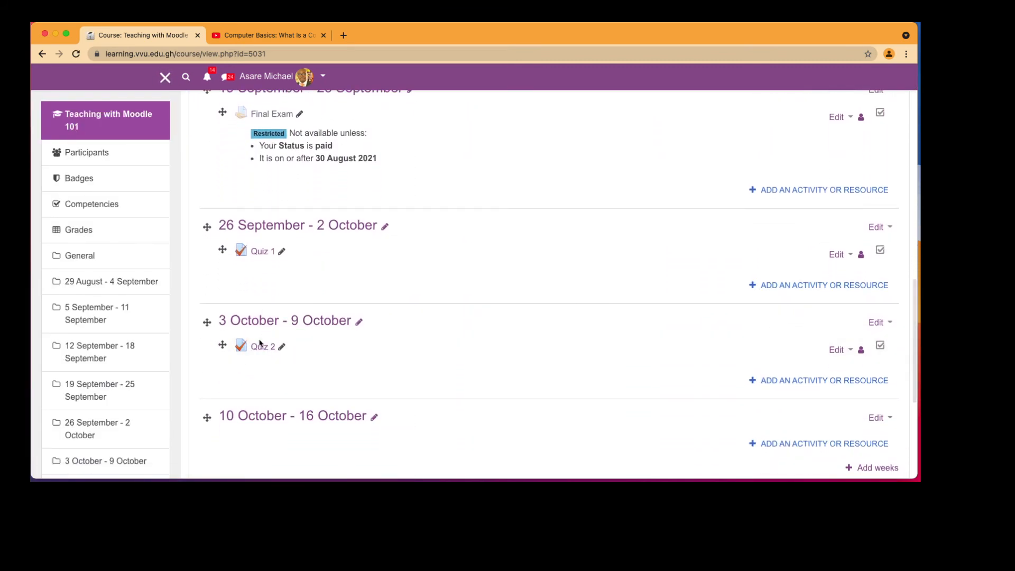
click(262, 347)
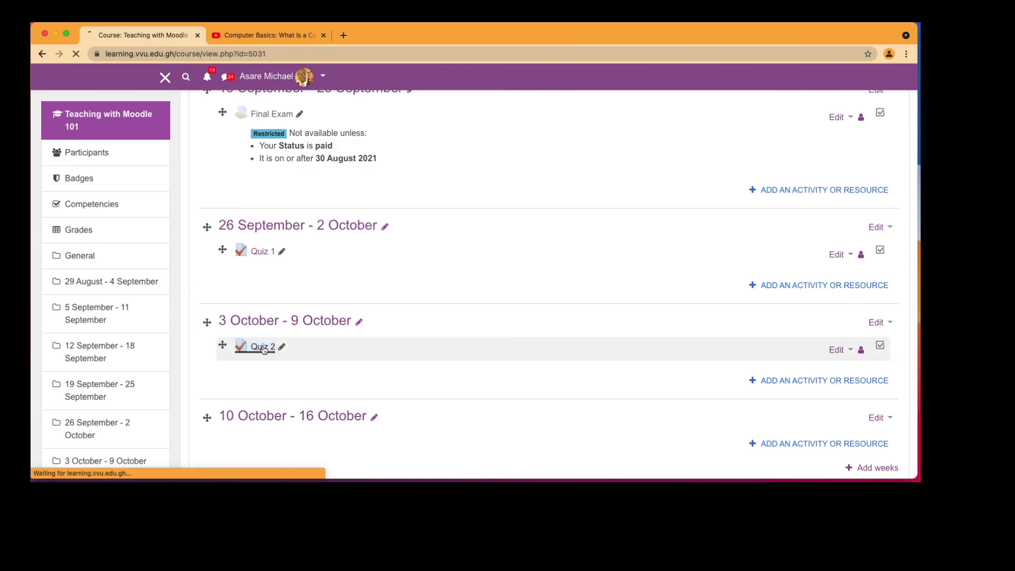
Open Quiz 2 for editing and start adding questions from the question bank's Quiz 2 category
scroll(412, 317, down, 3)
scroll(474, 317, up, 2)
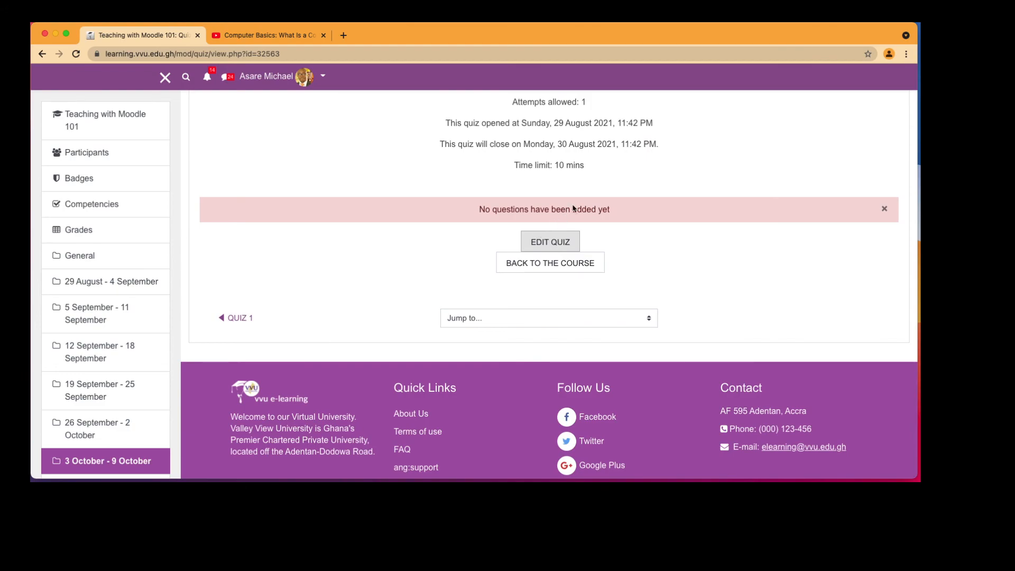
click(557, 246)
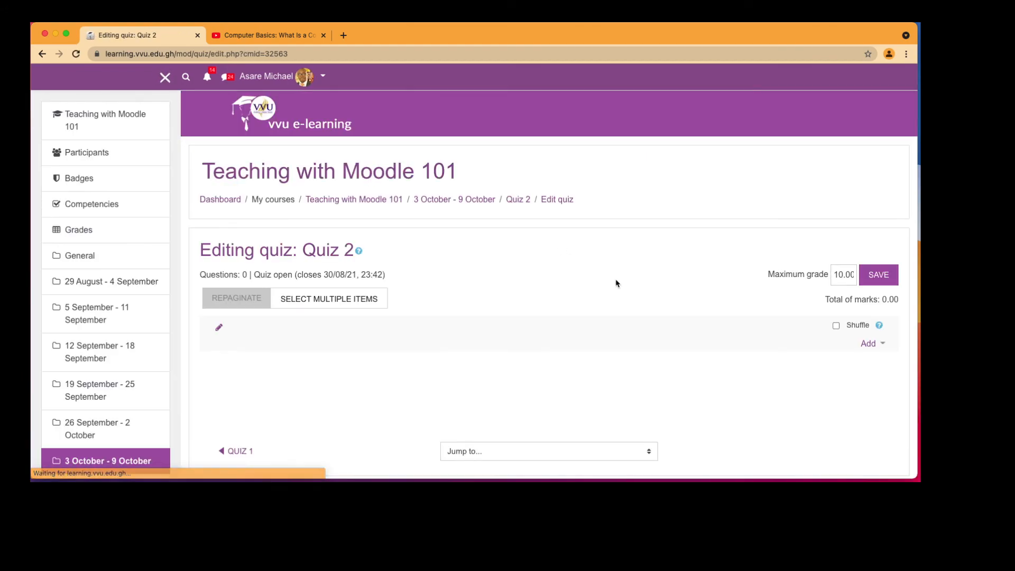
scroll(616, 283, down, 2)
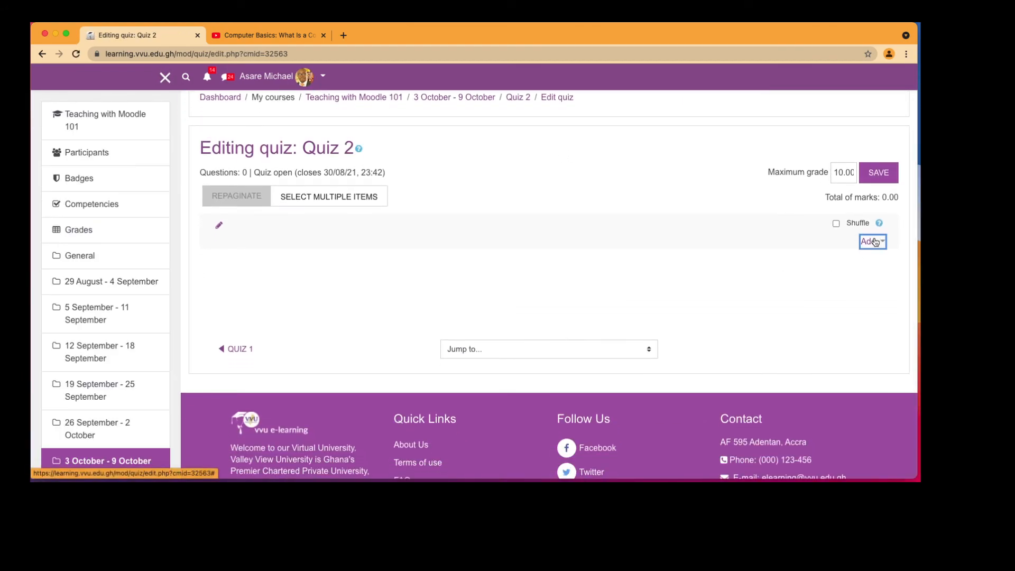
click(876, 242)
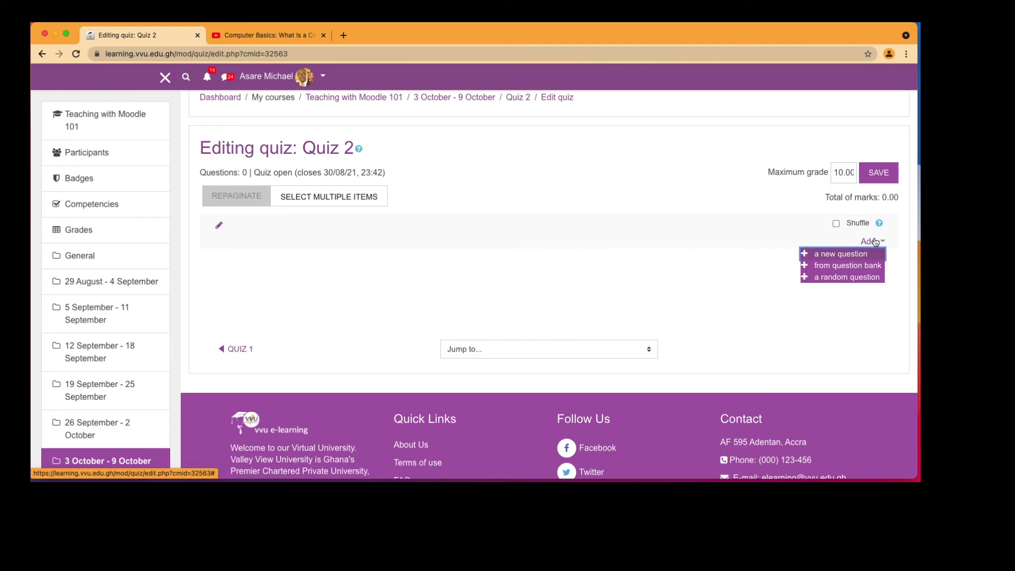
click(859, 265)
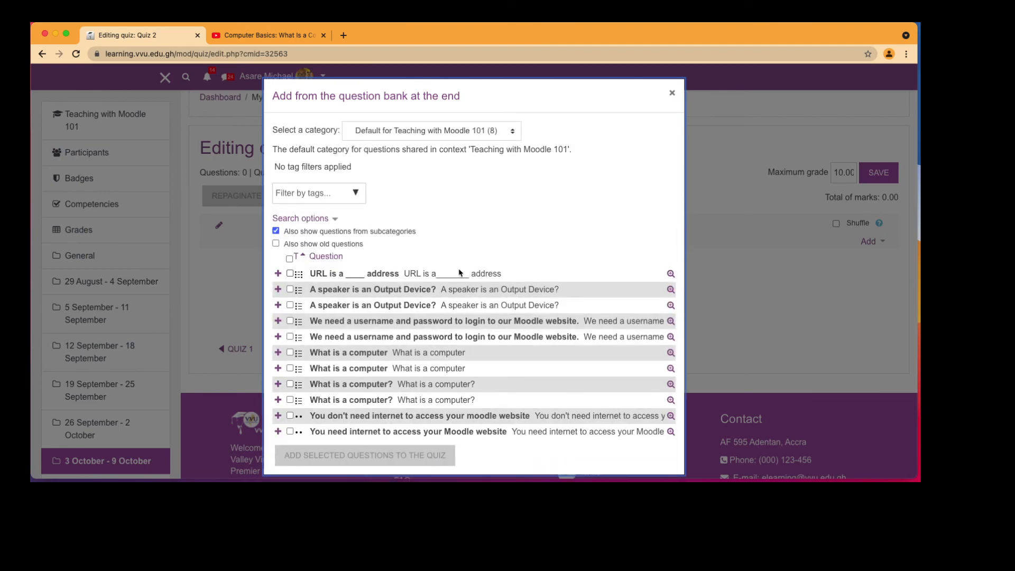
click(418, 134)
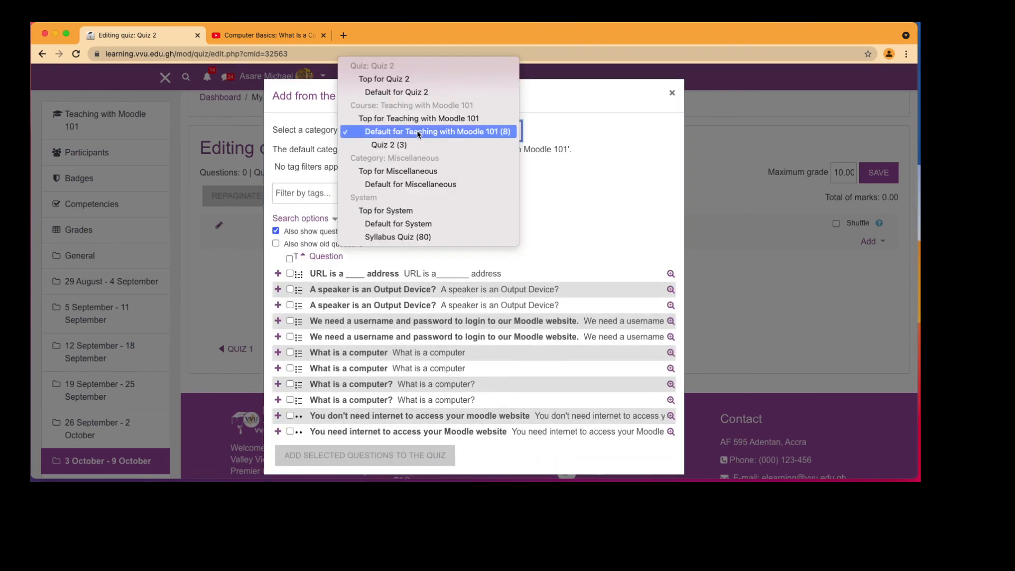
click(406, 148)
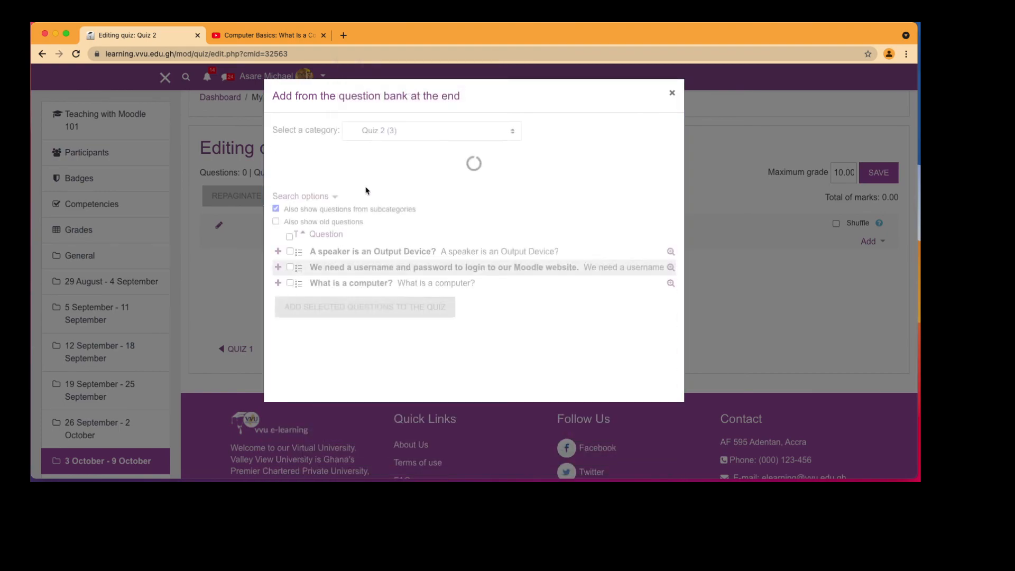
Include old questions in the listing, select all the Quiz 2 category questions and add them to the quiz
click(276, 231)
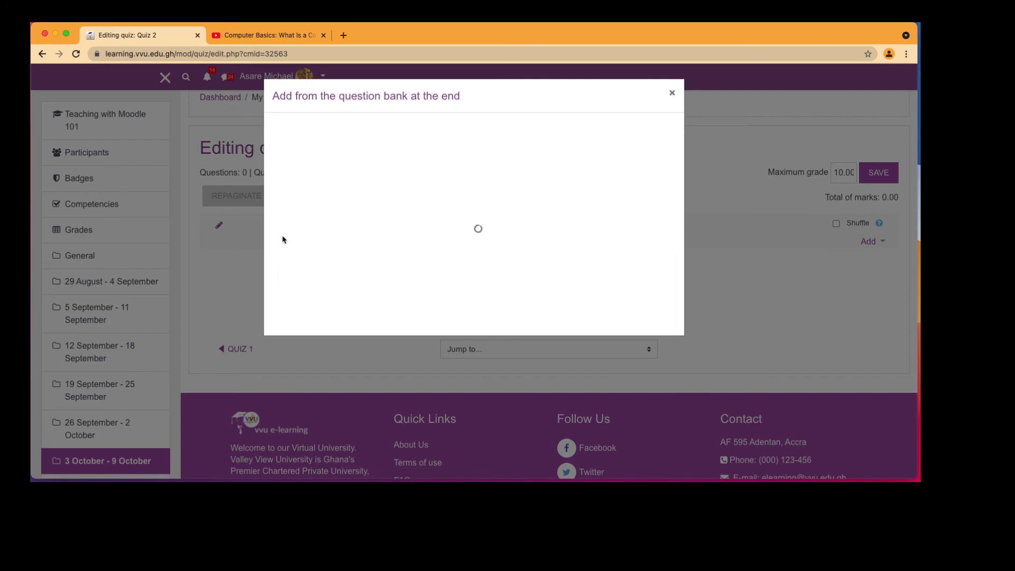
click(289, 246)
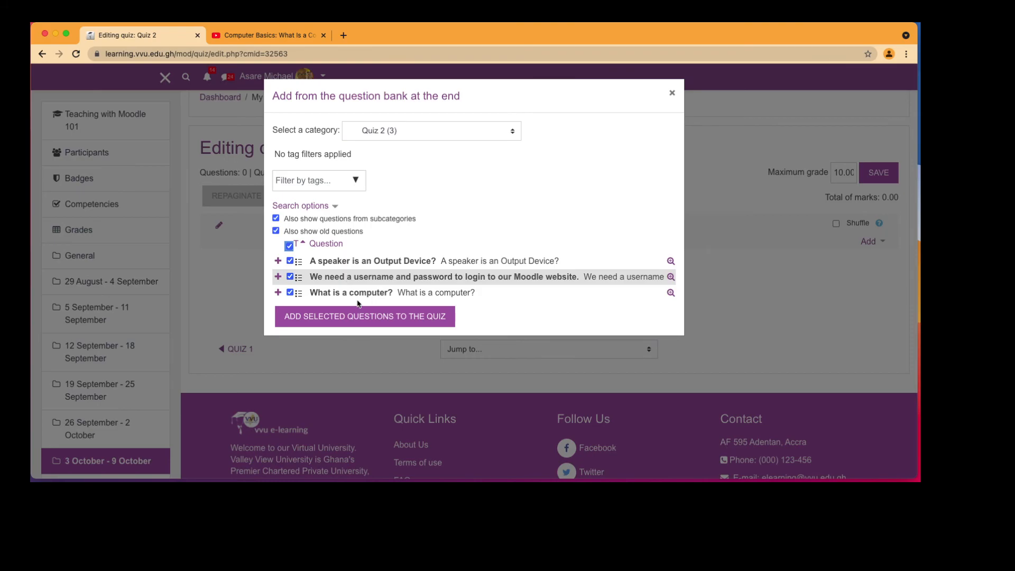
click(378, 324)
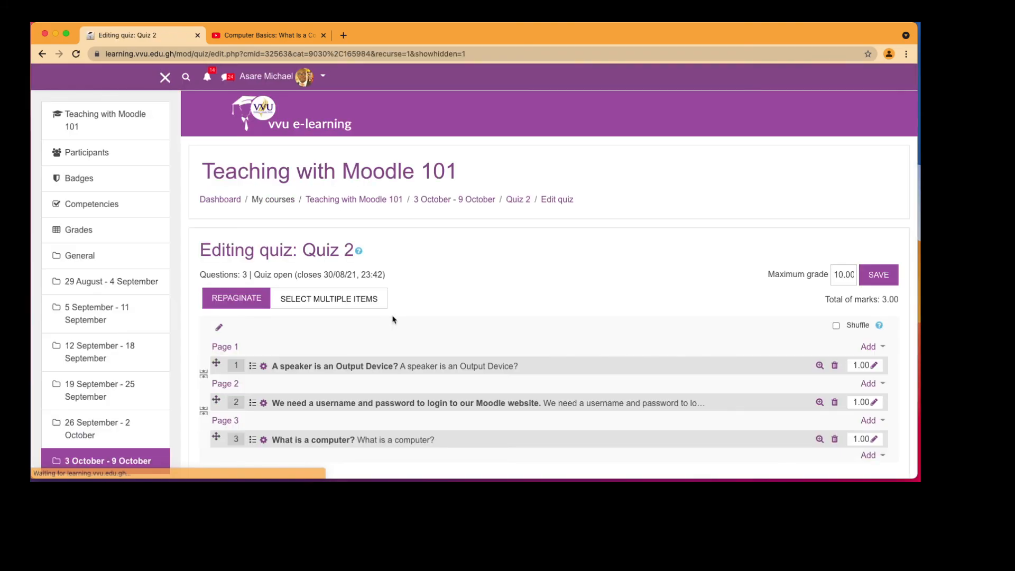
Turn on question shuffling for Quiz 2 and save the quiz's maximum grade of 10.00
scroll(393, 319, down, 3)
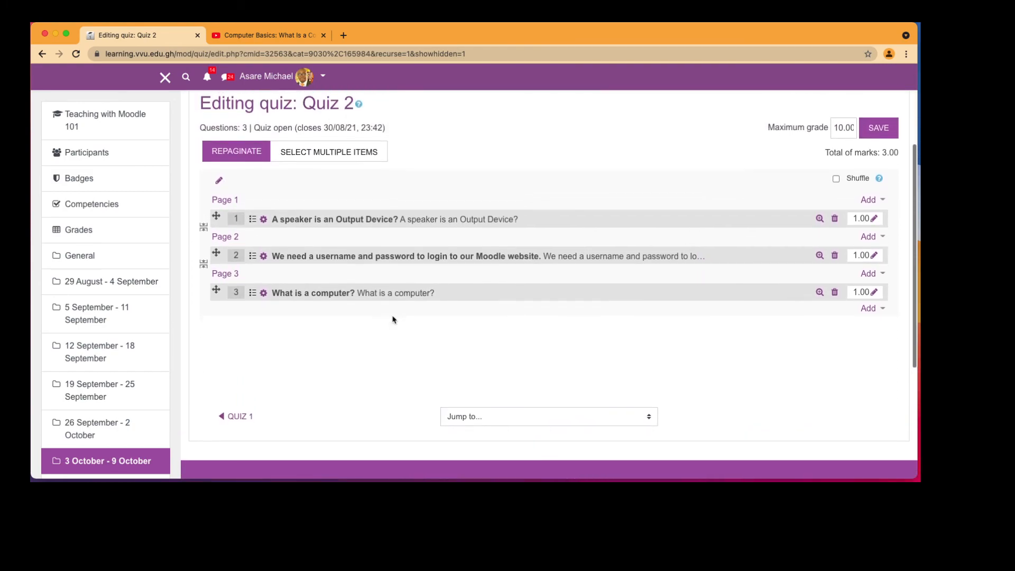
click(836, 195)
scroll(838, 194, up, 2)
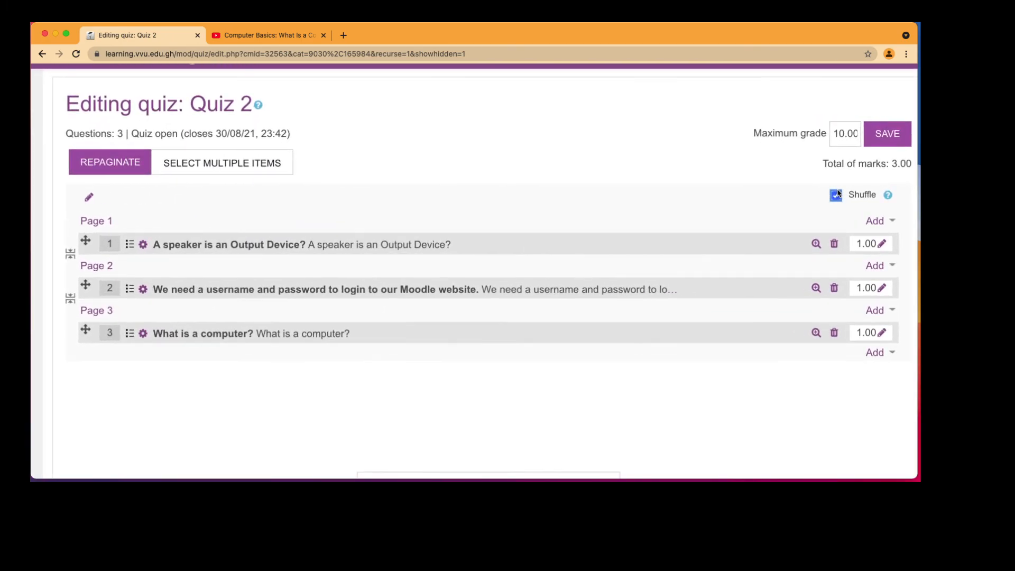
scroll(852, 151, up, 3)
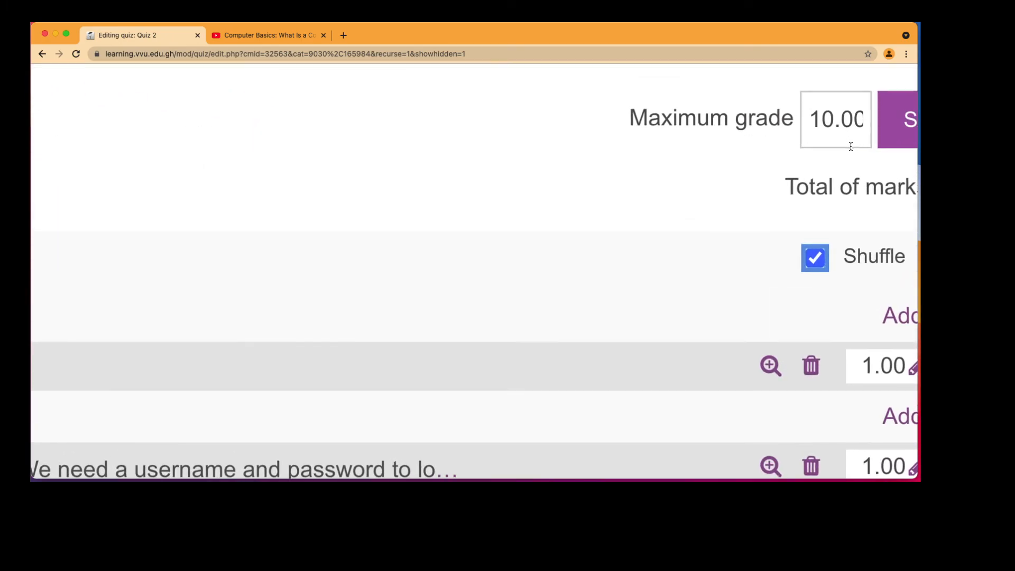
scroll(823, 267, down, 5)
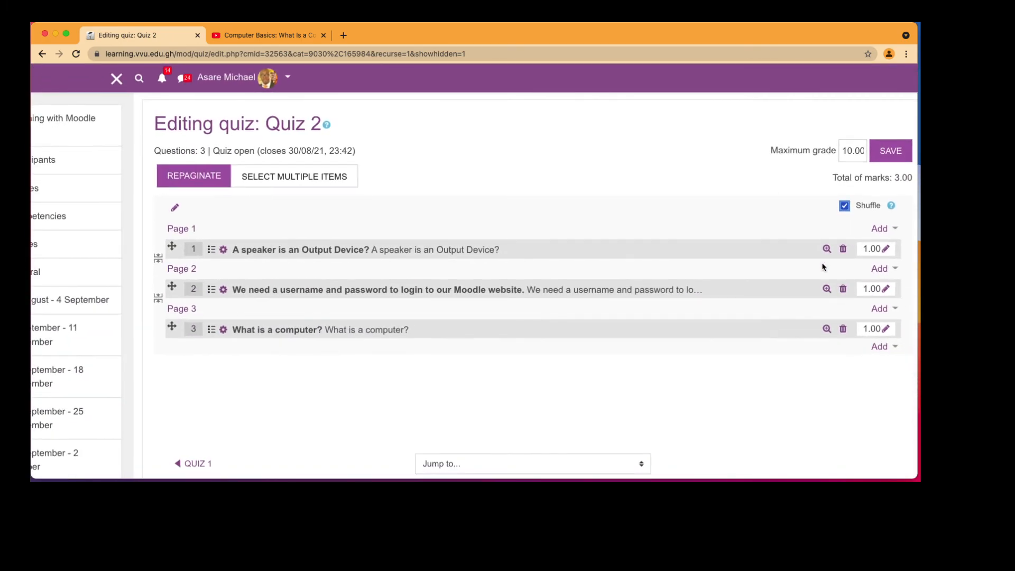
click(891, 152)
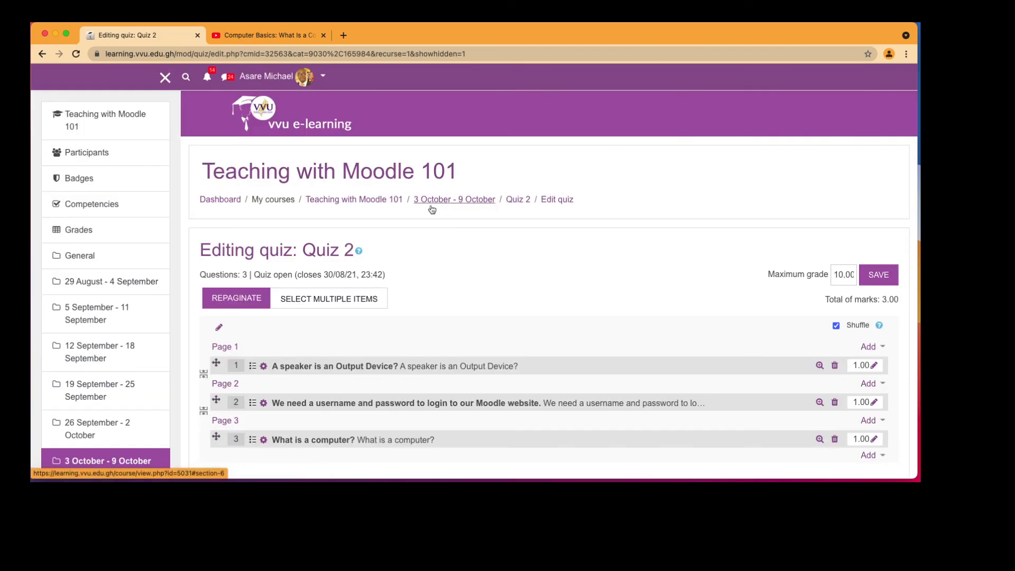
Return to the Teaching with Moodle 101 course page, open Quiz 2 and start a preview attempt
click(372, 203)
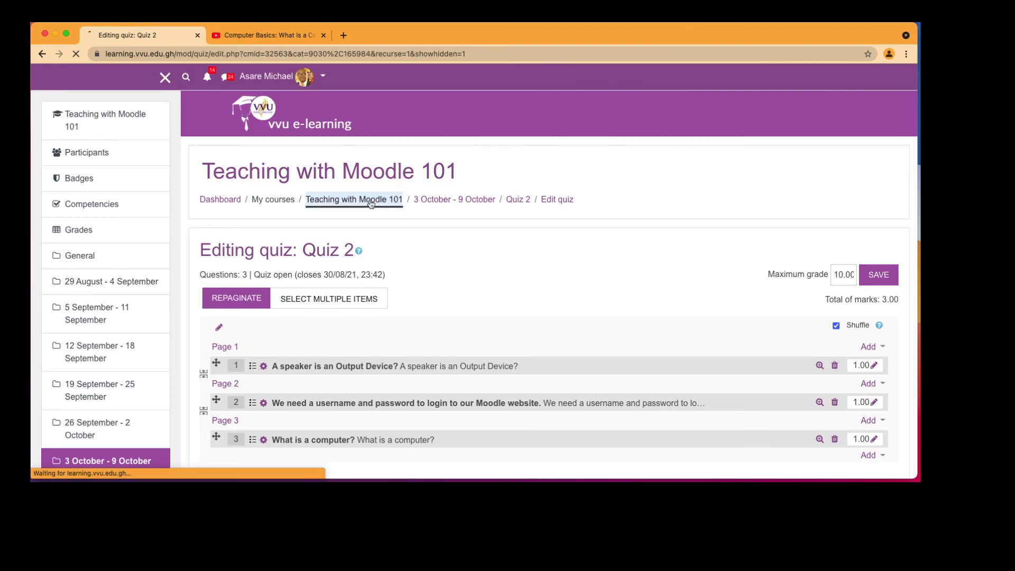
scroll(427, 275, down, 3)
scroll(429, 292, down, 10)
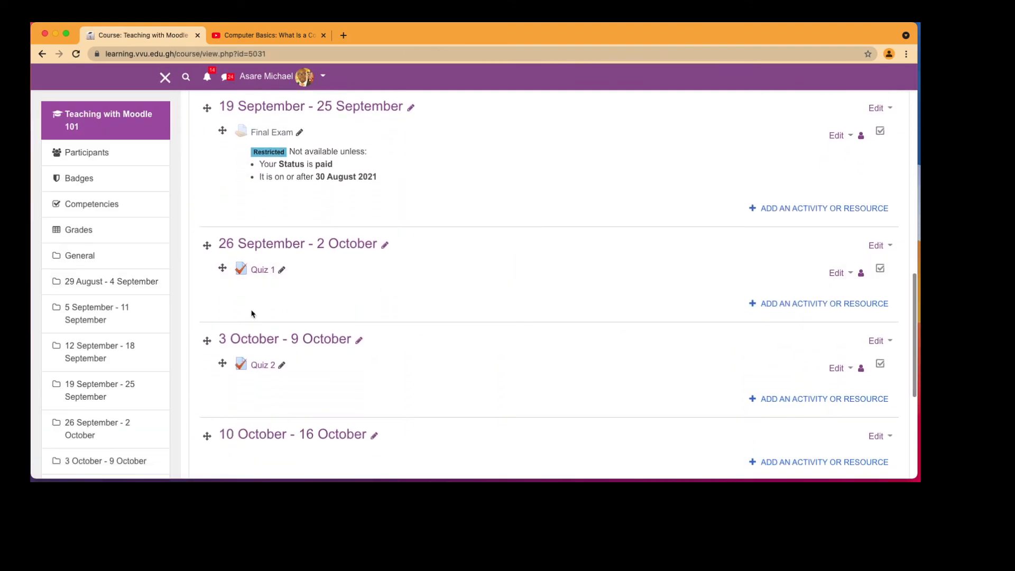
click(262, 365)
scroll(390, 261, down, 4)
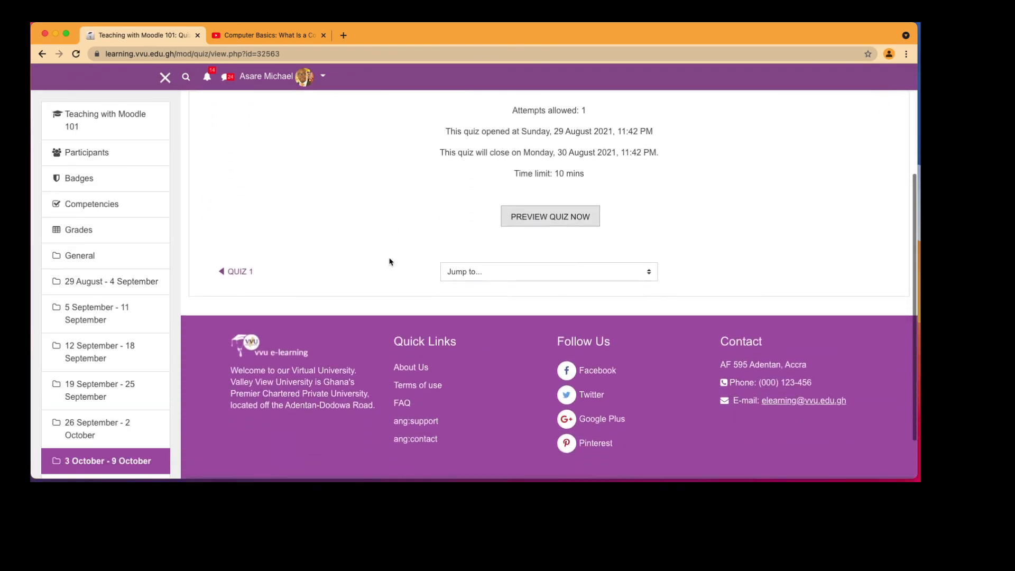
click(531, 209)
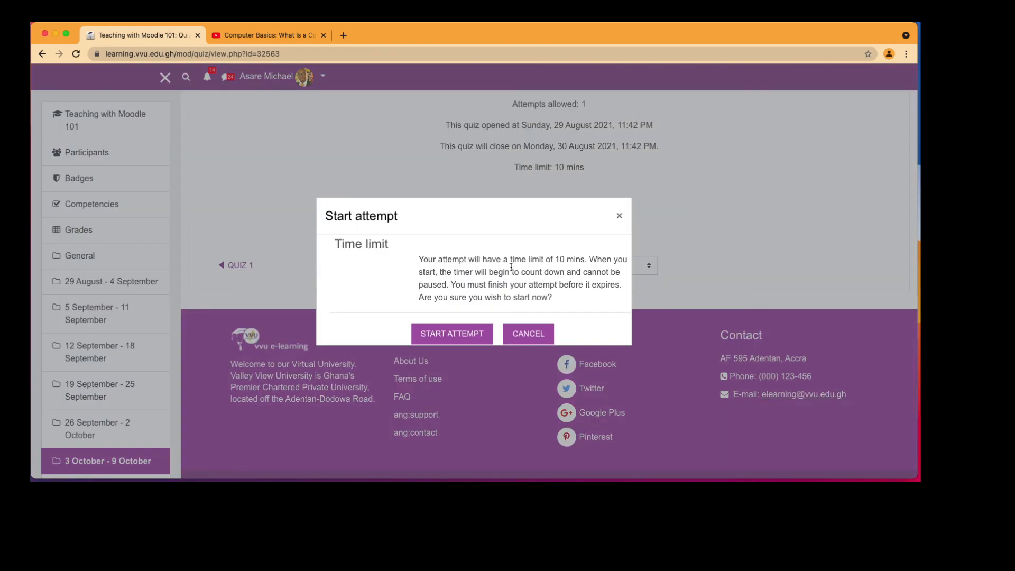
click(475, 336)
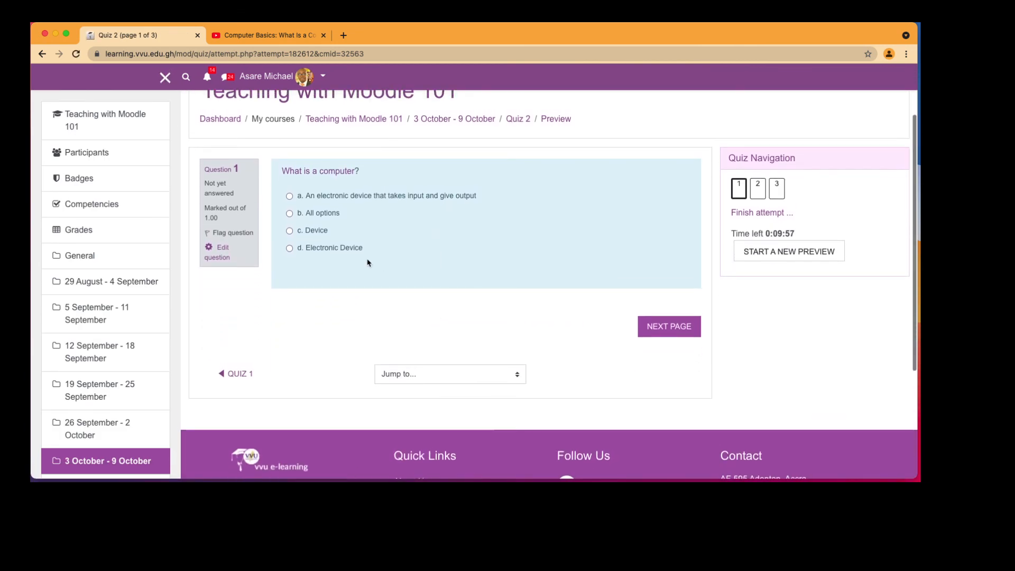
Answer the computer question with "An electronic device that takes input and give output" and the other two with True, then finish the attempt
click(290, 197)
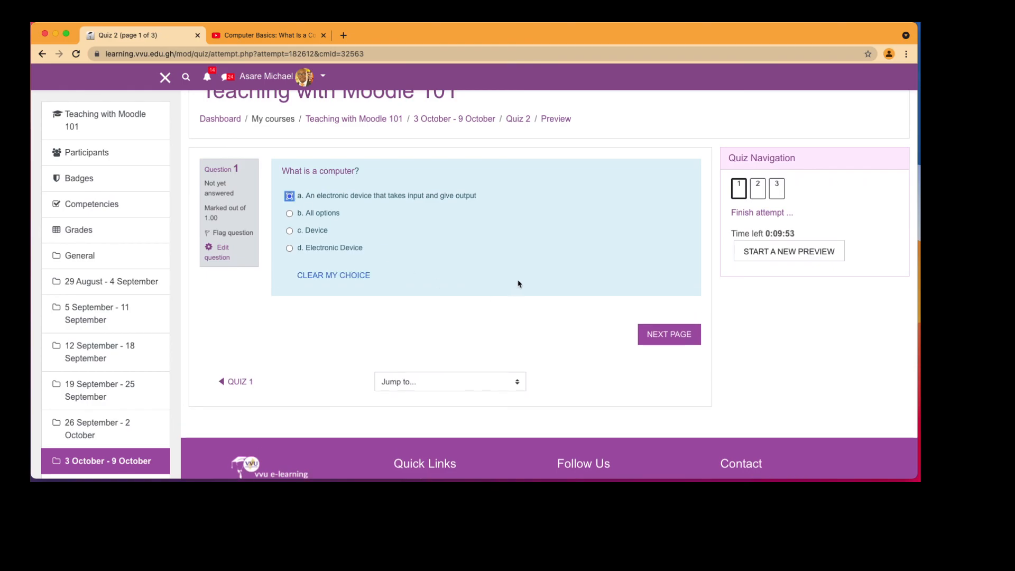
click(651, 335)
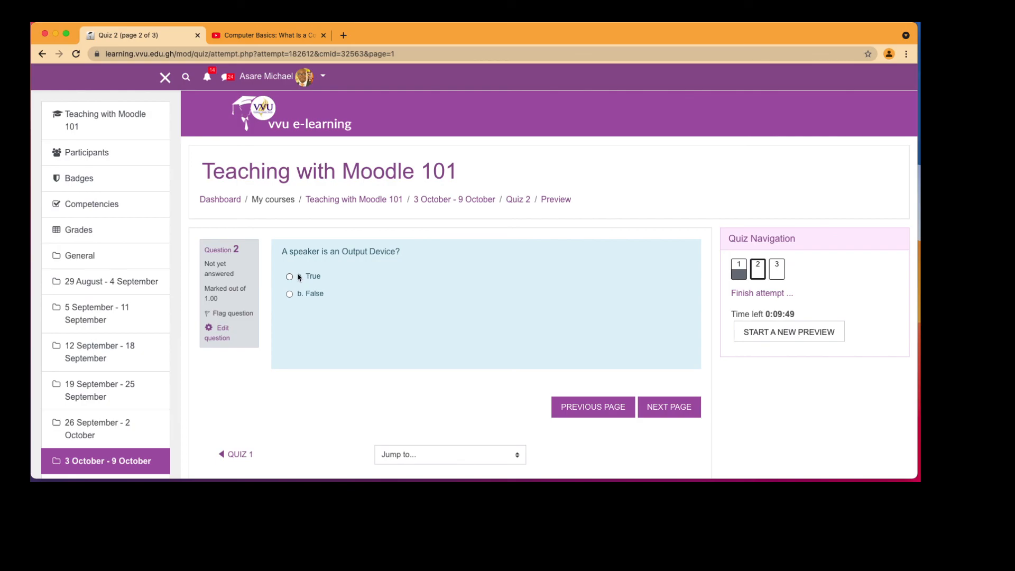
click(290, 277)
click(661, 408)
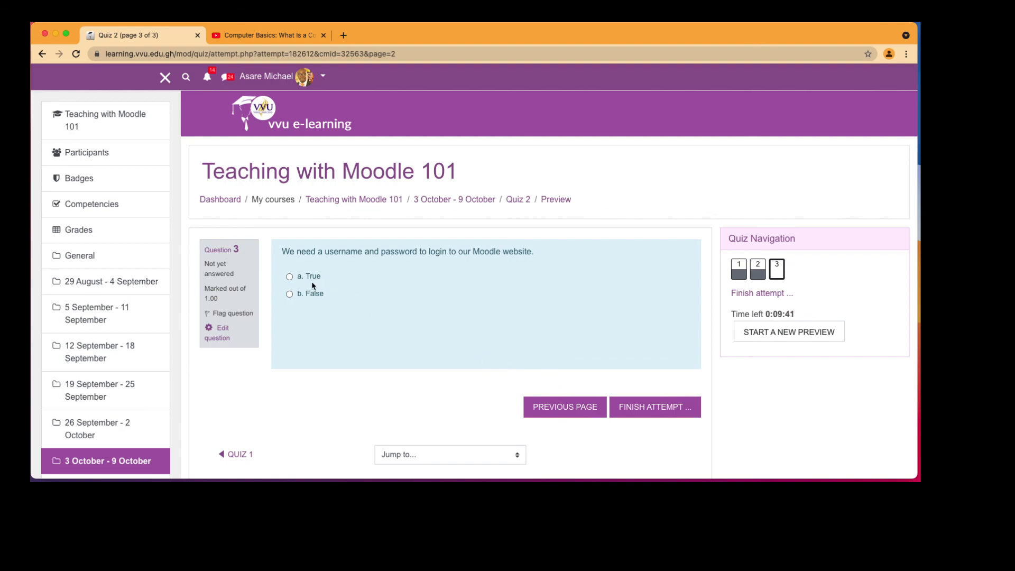
click(306, 277)
click(657, 410)
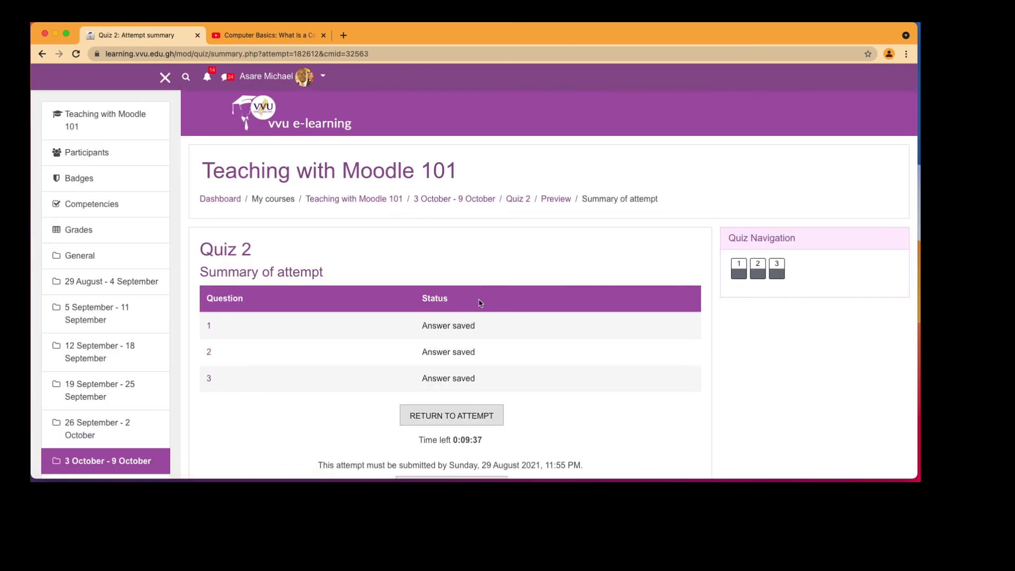
Submit the Quiz 2 preview attempt and review its grade and the marked answers
scroll(502, 312, down, 3)
click(448, 365)
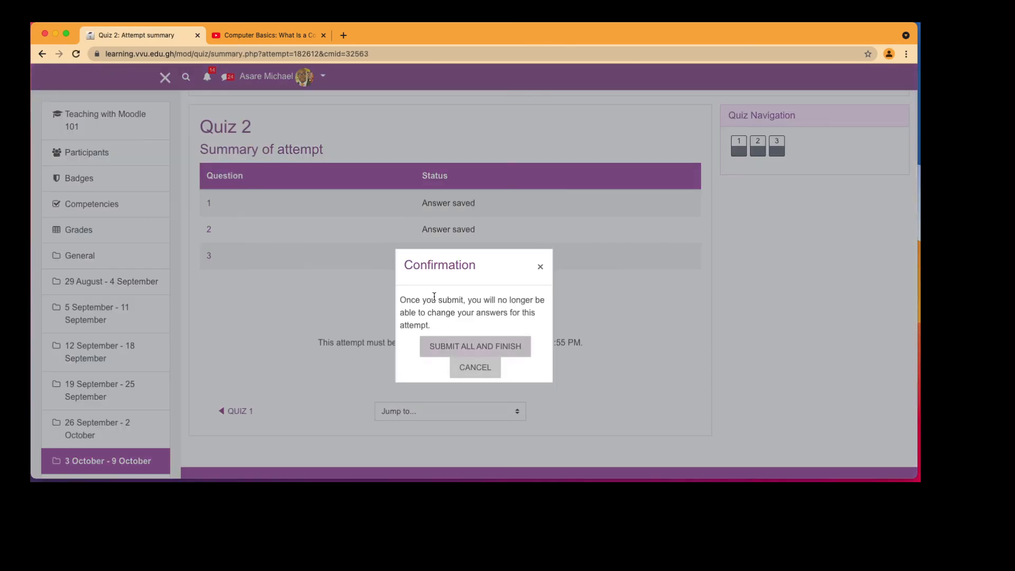
click(480, 345)
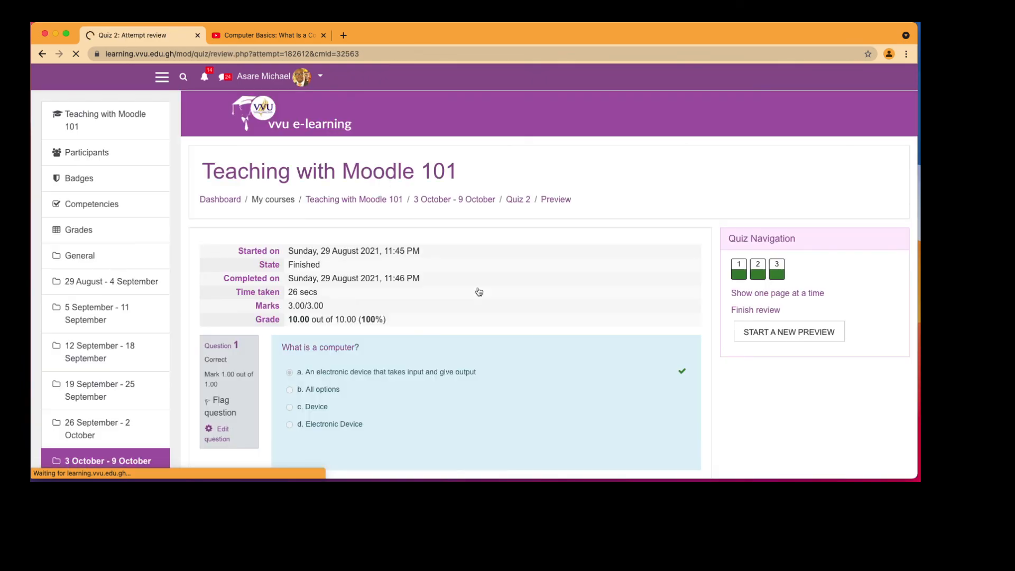
scroll(446, 279, down, 3)
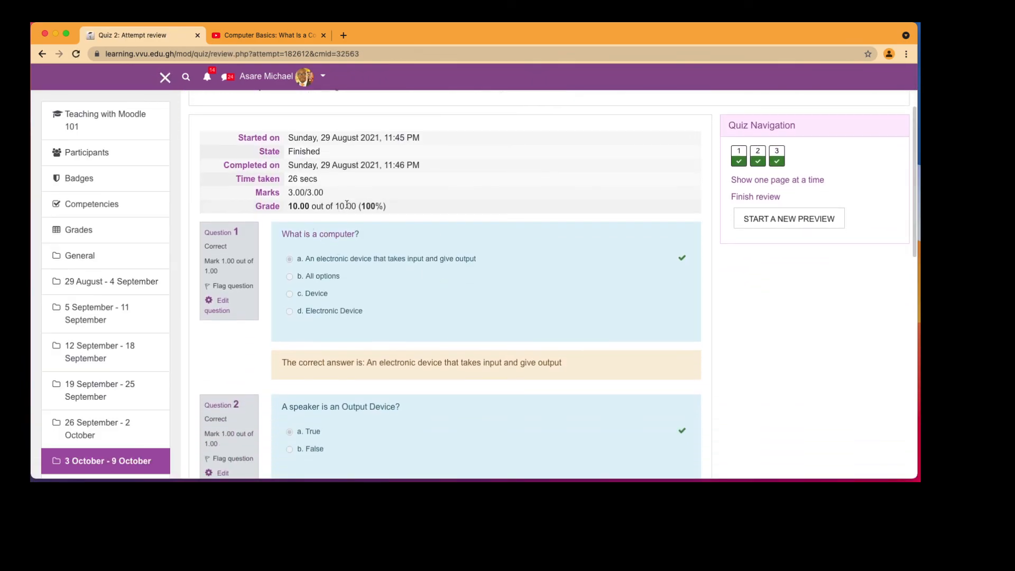
scroll(416, 313, down, 2)
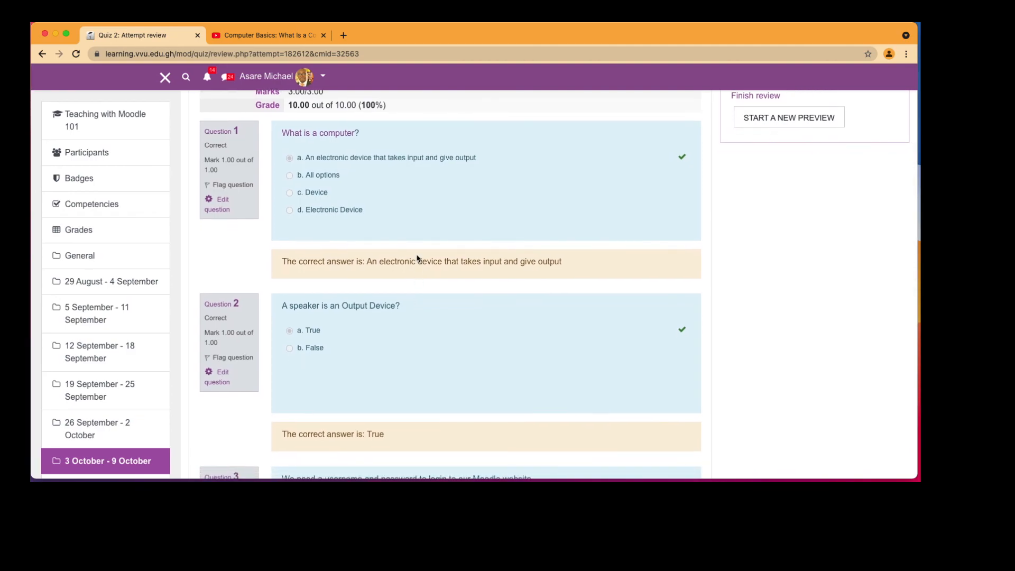
scroll(417, 258, down, 2)
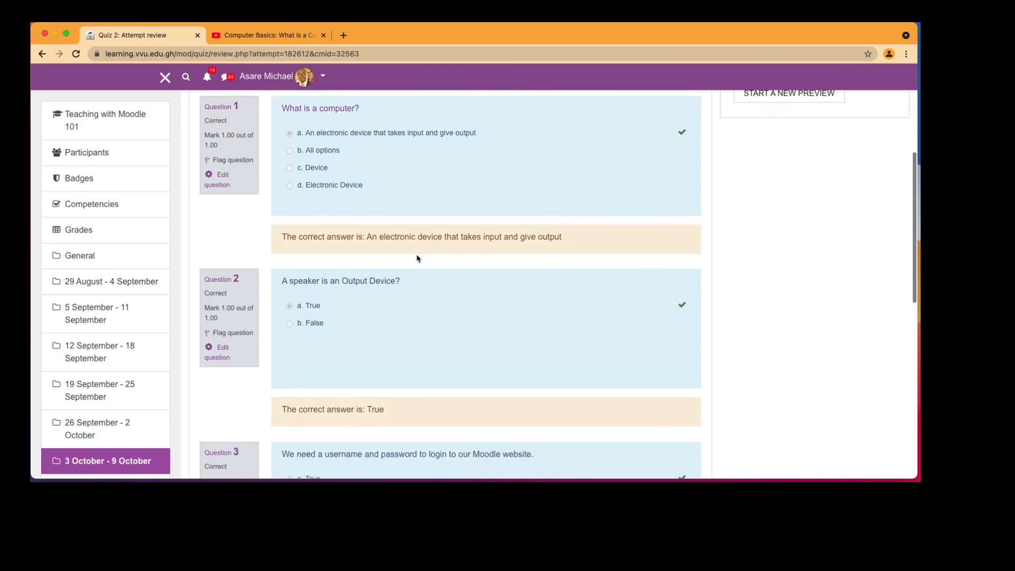
scroll(509, 229, down, 2)
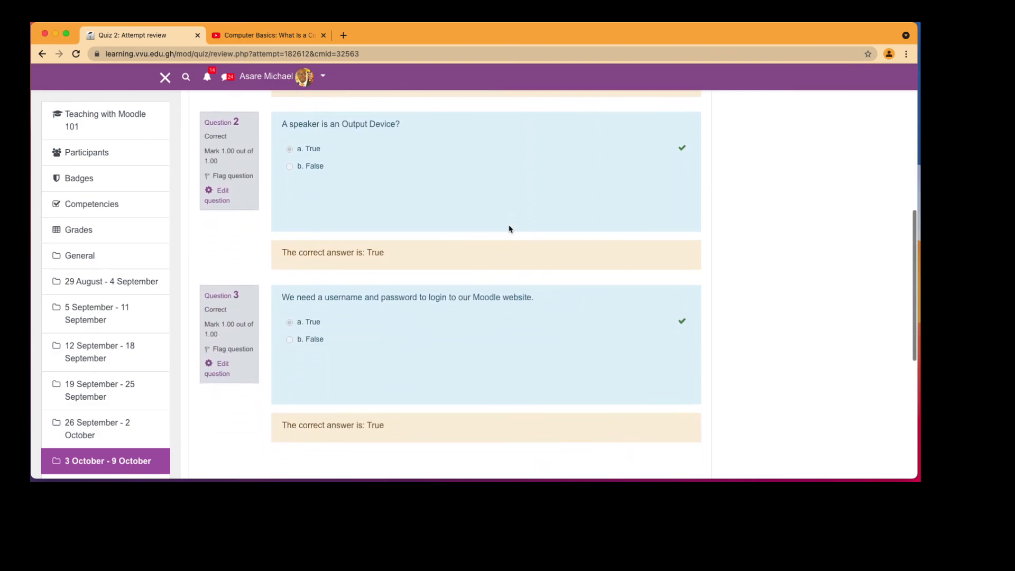
scroll(393, 267, down, 5)
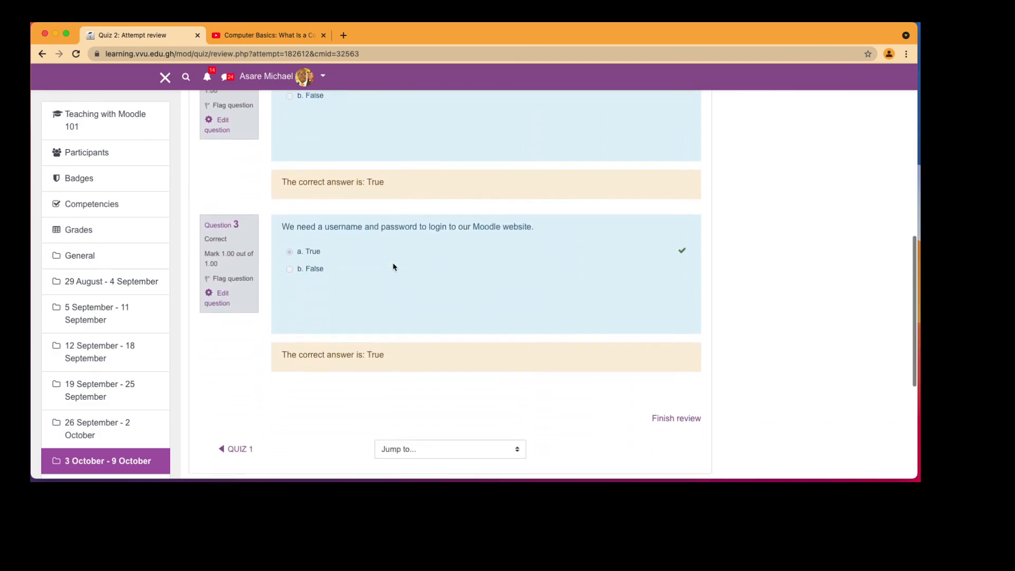
scroll(438, 208, up, 10)
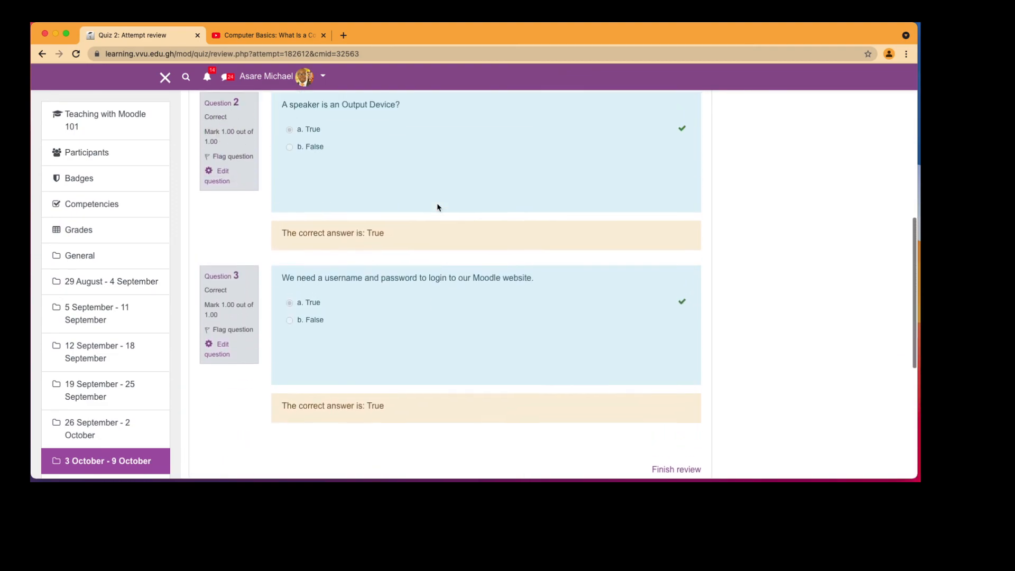